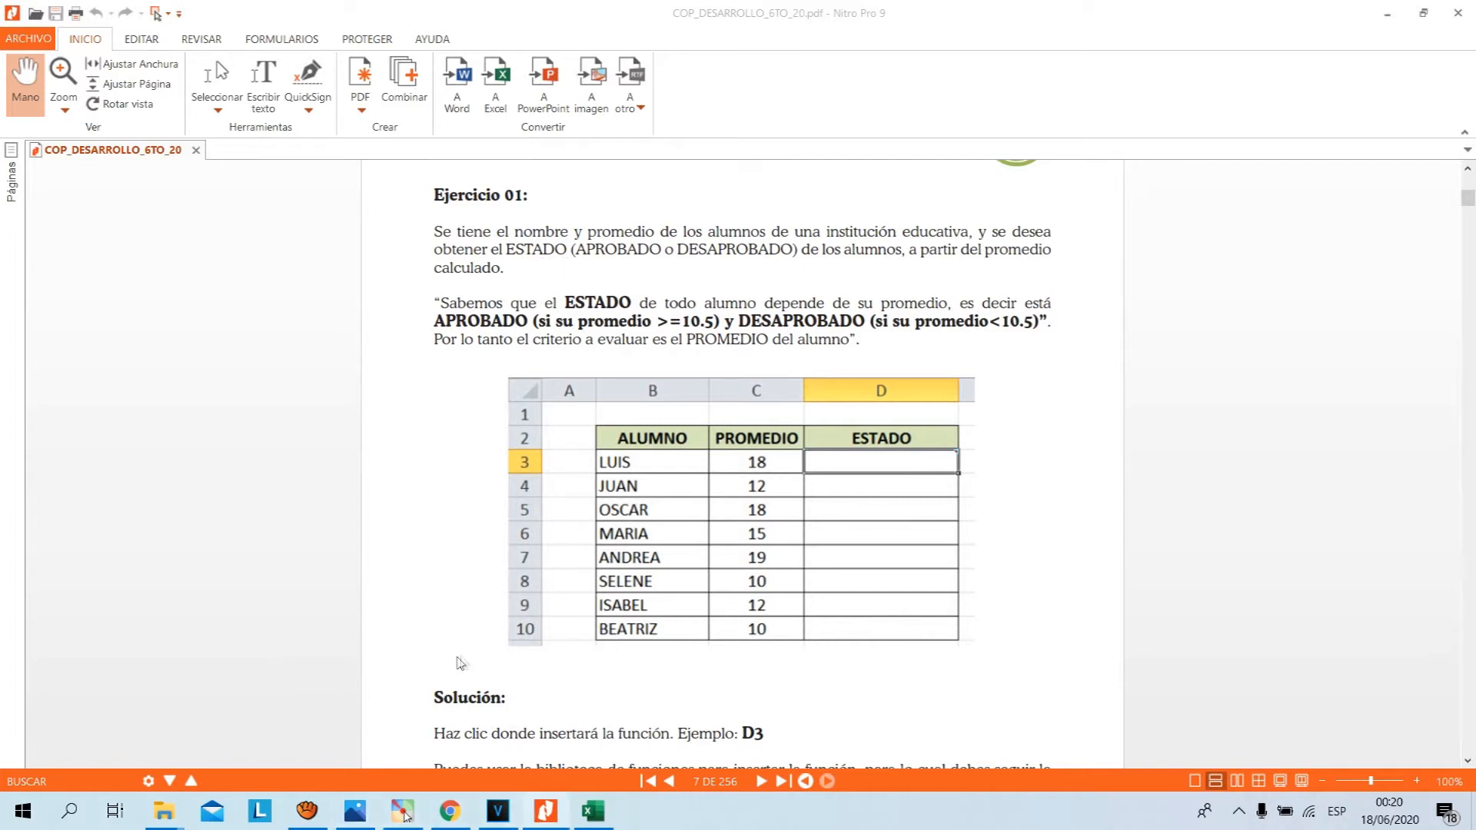
Switch to the FUNCION SI workbook in Excel and review the student table and the statements of Ejercicio 01 and Ejercicio 02.
key("alt+Tab")
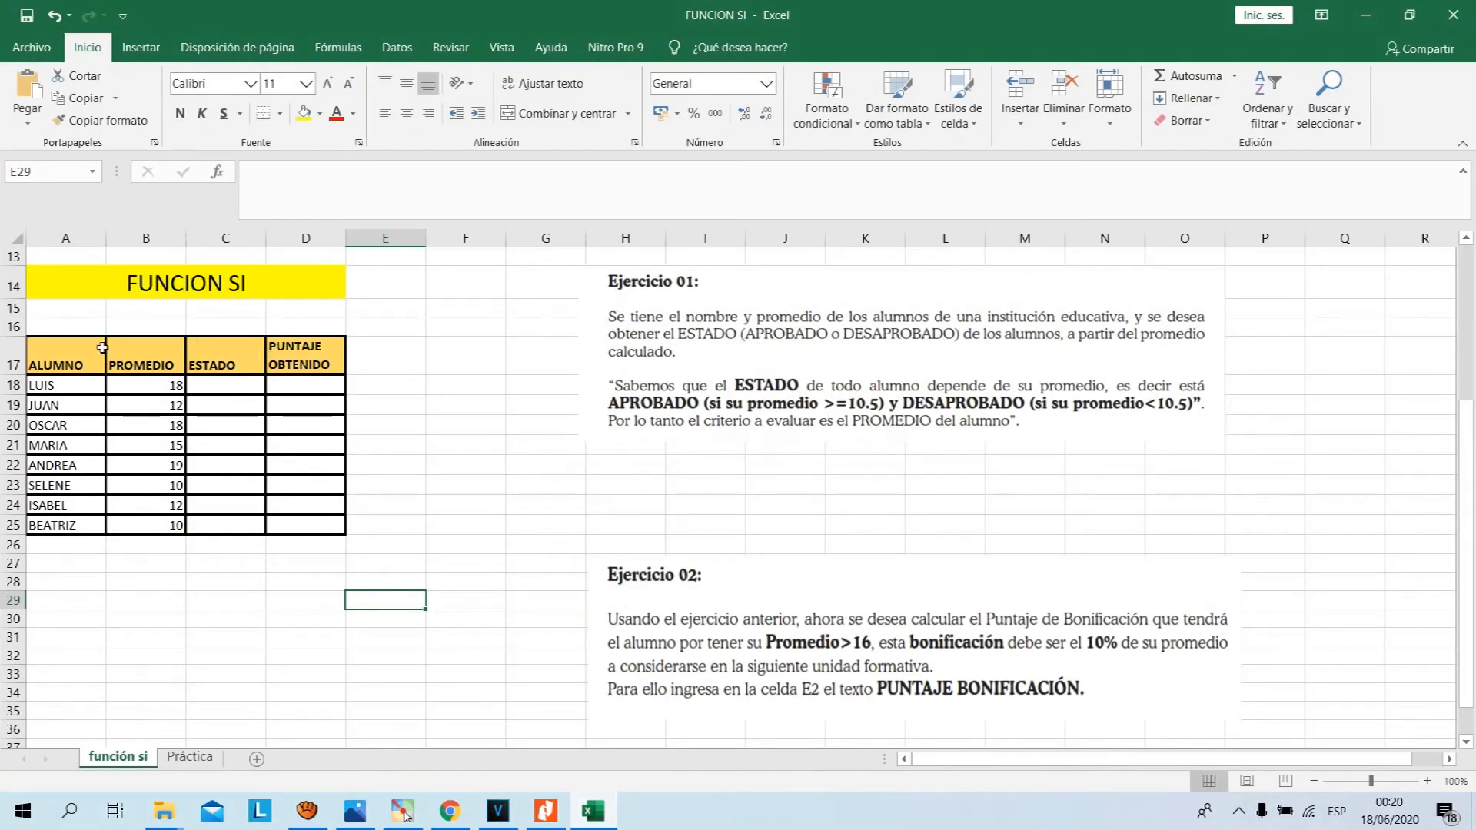
left_click(217, 465)
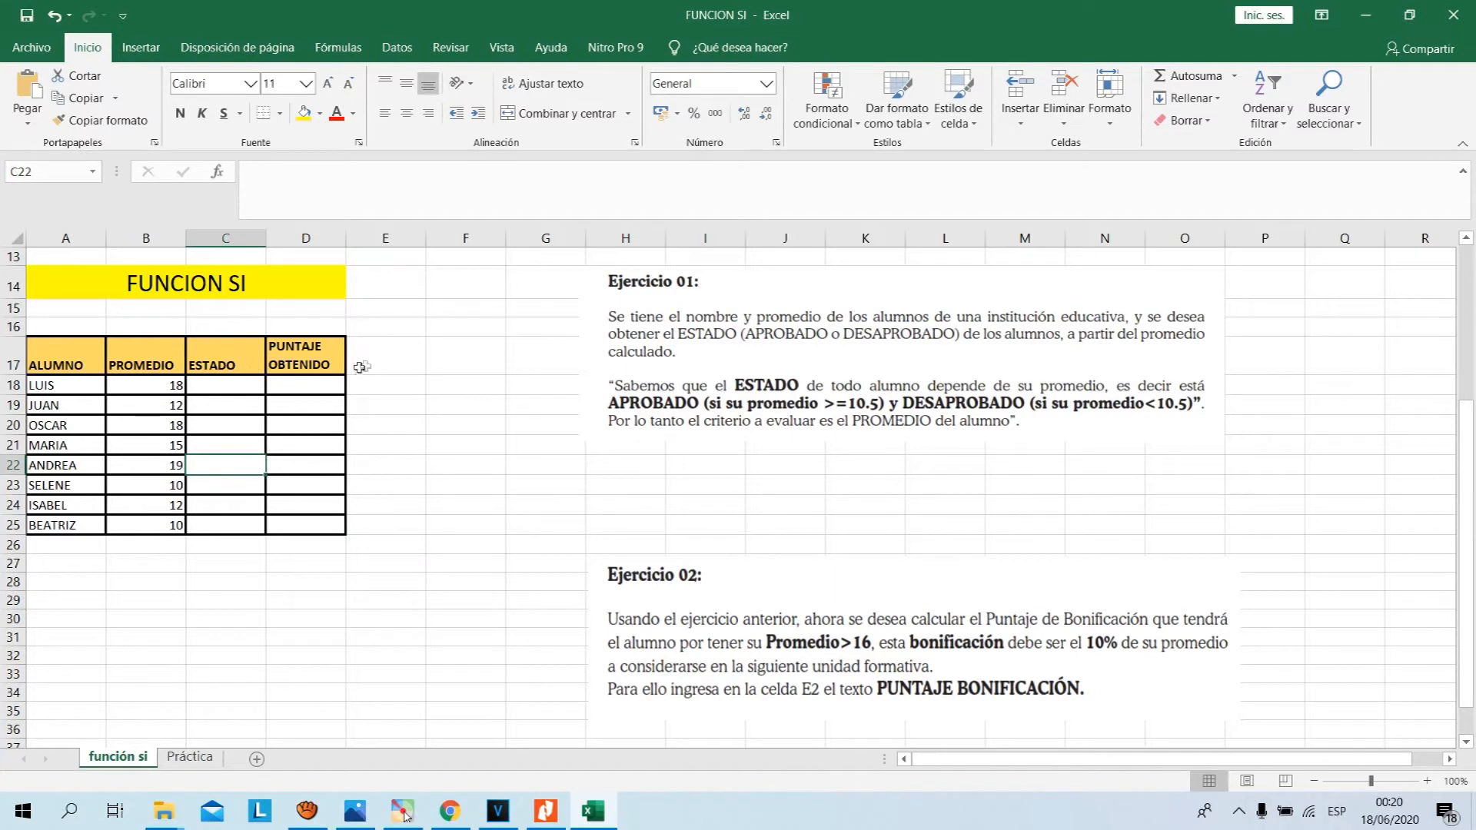
left_click(572, 299)
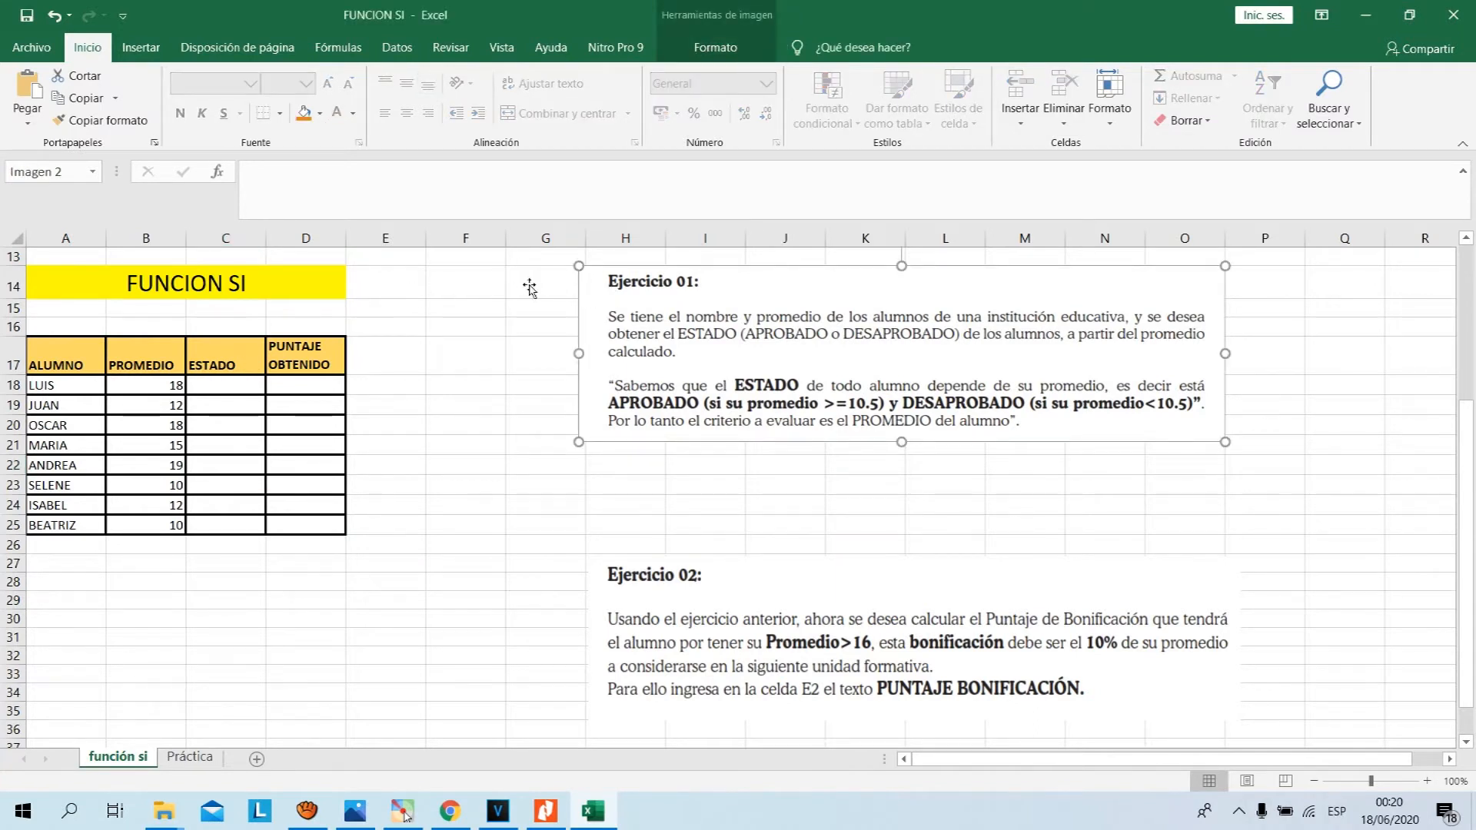
left_click(215, 385)
left_click(215, 525)
left_click(188, 386)
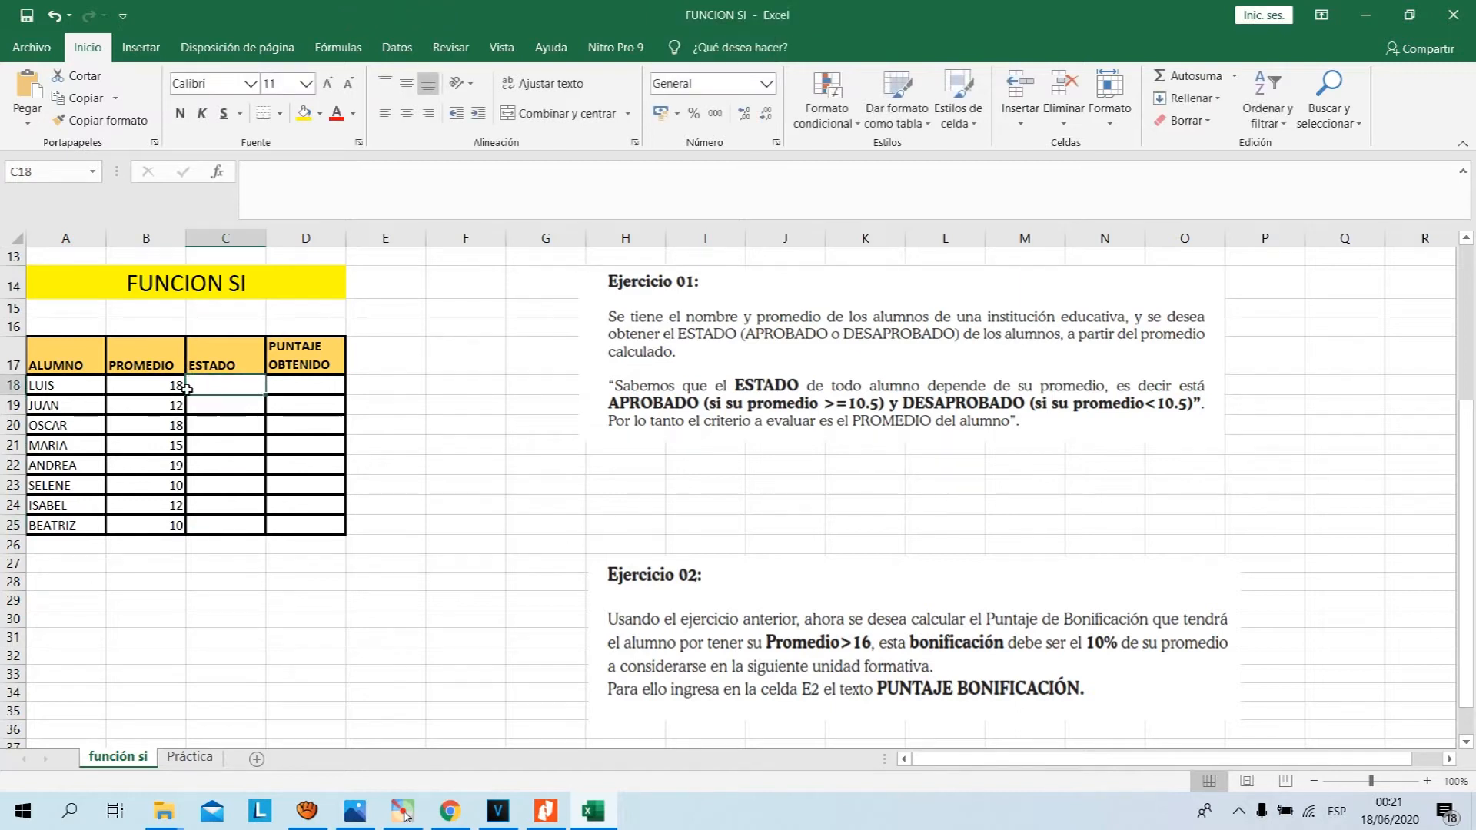
left_click(569, 496)
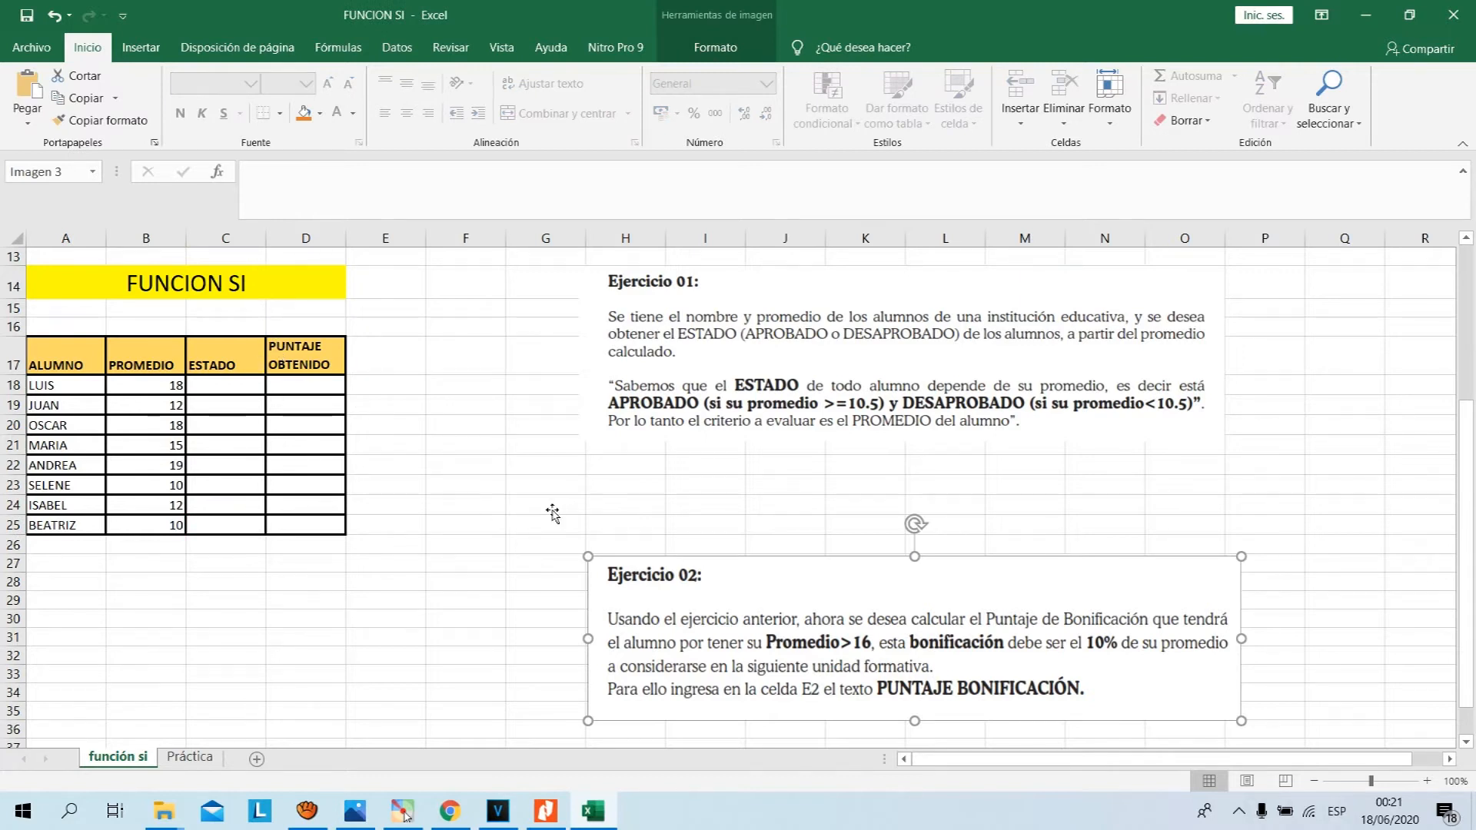
key("Escape")
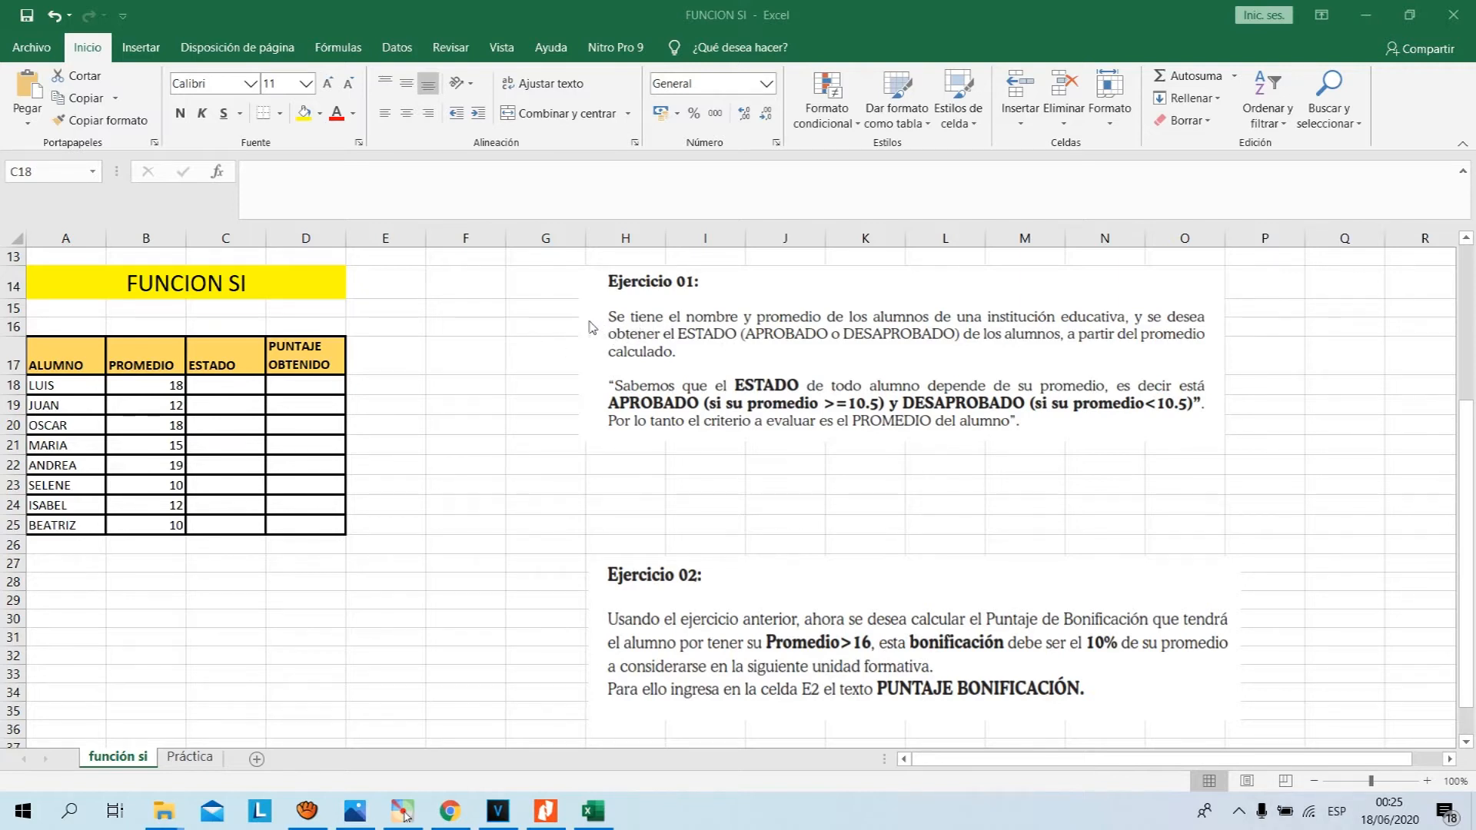
left_click(182, 305)
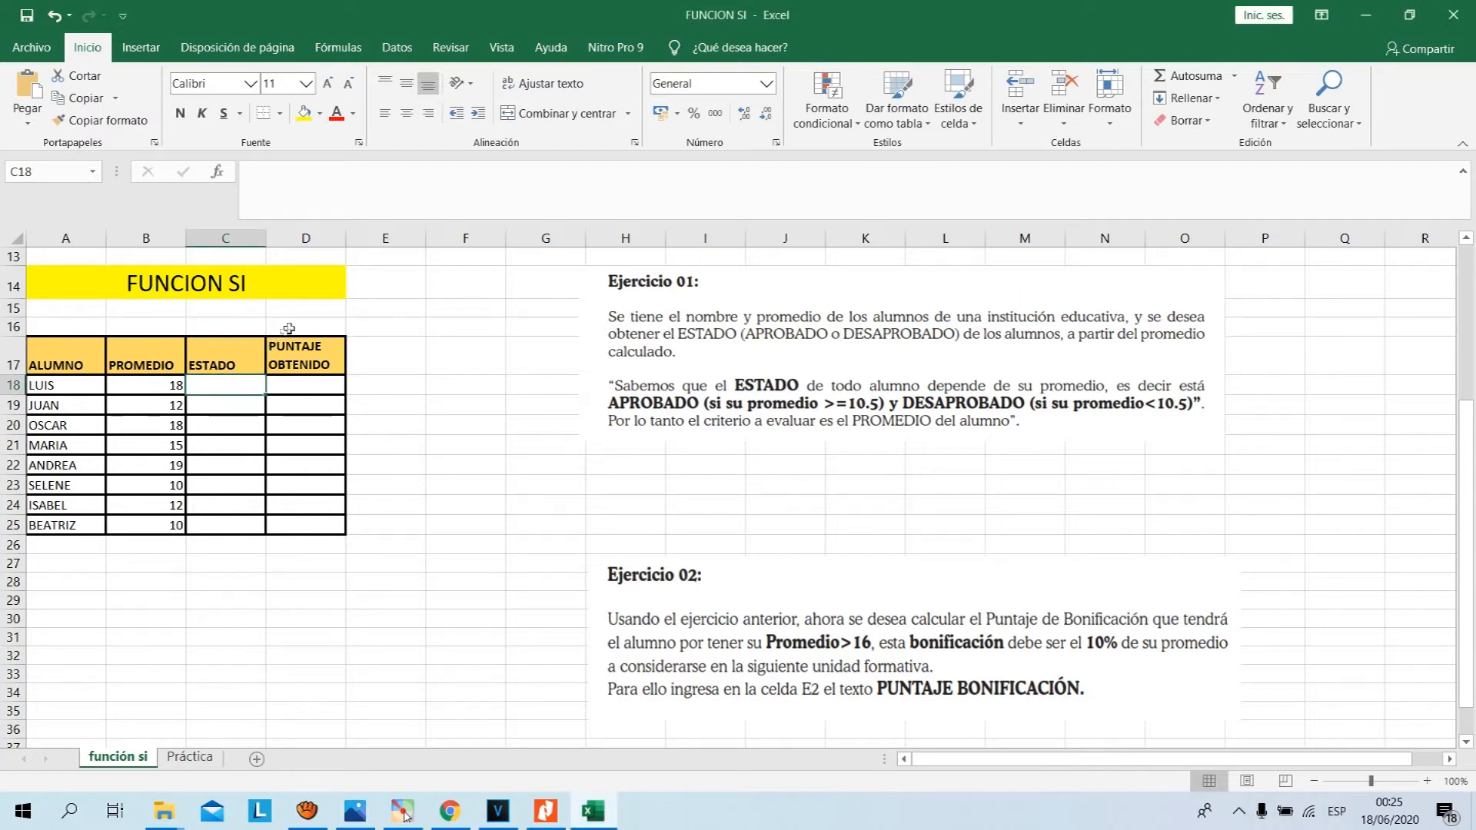
key("Down")
key("Right")
key("Right")
key("Up")
key("Left")
key("Left")
Insert the logical function SI in cell C18, the first student's ESTADO.
left_click(338, 47)
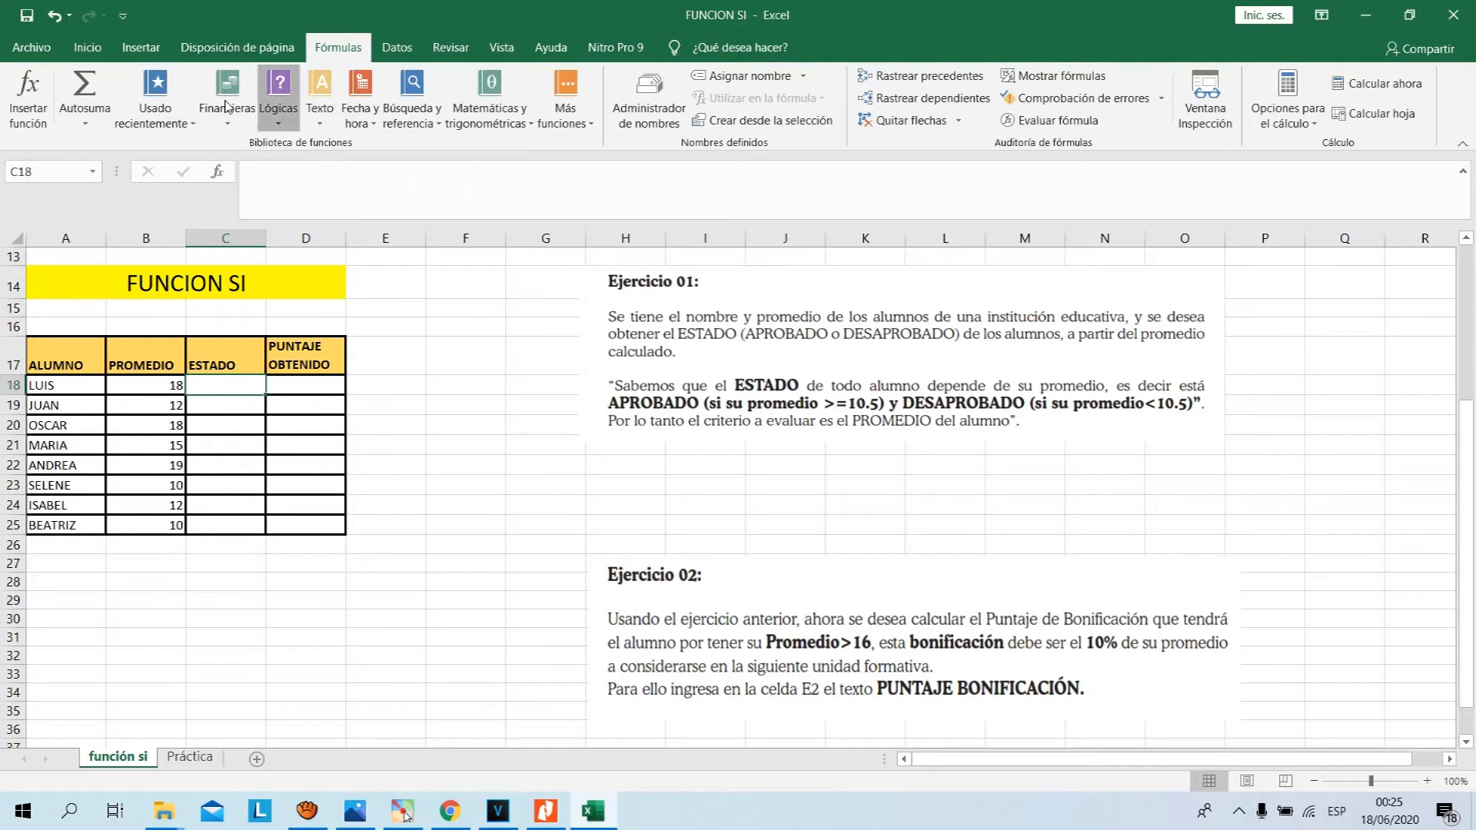
left_click(277, 97)
key("Down")
key("Down")
key("Down")
key("Down")
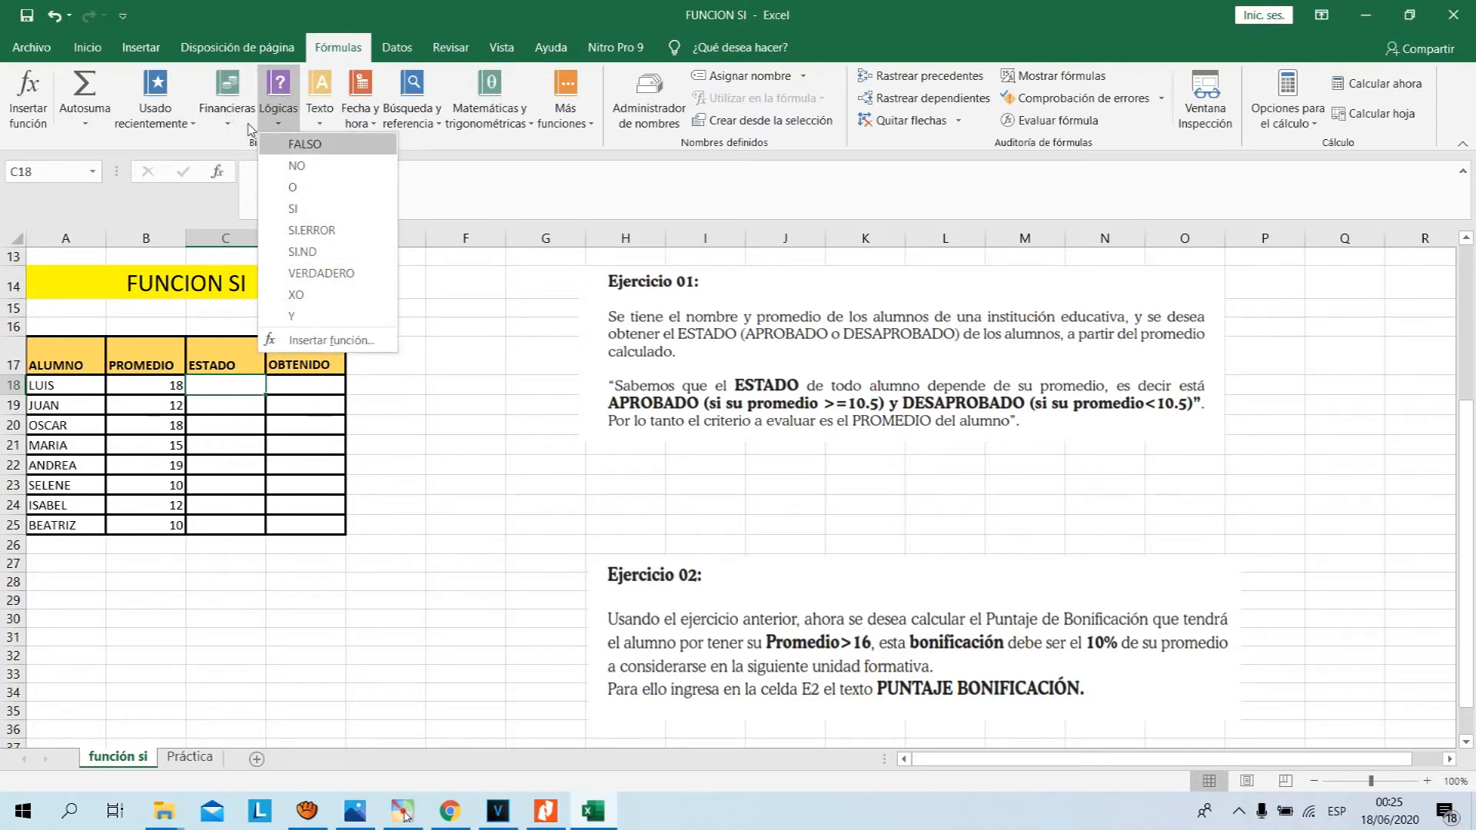
key("Down")
key("Down")
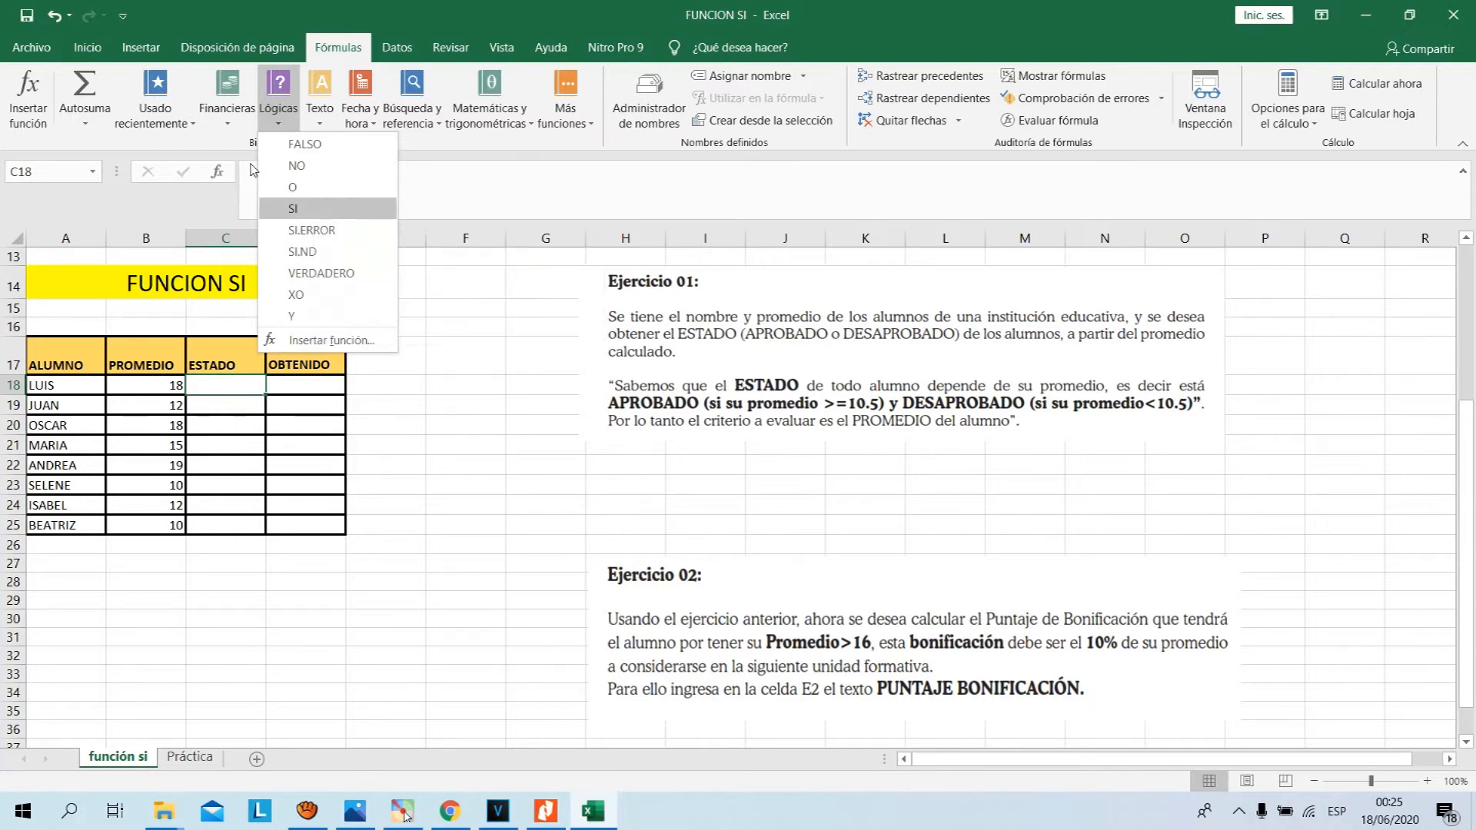
key("Return")
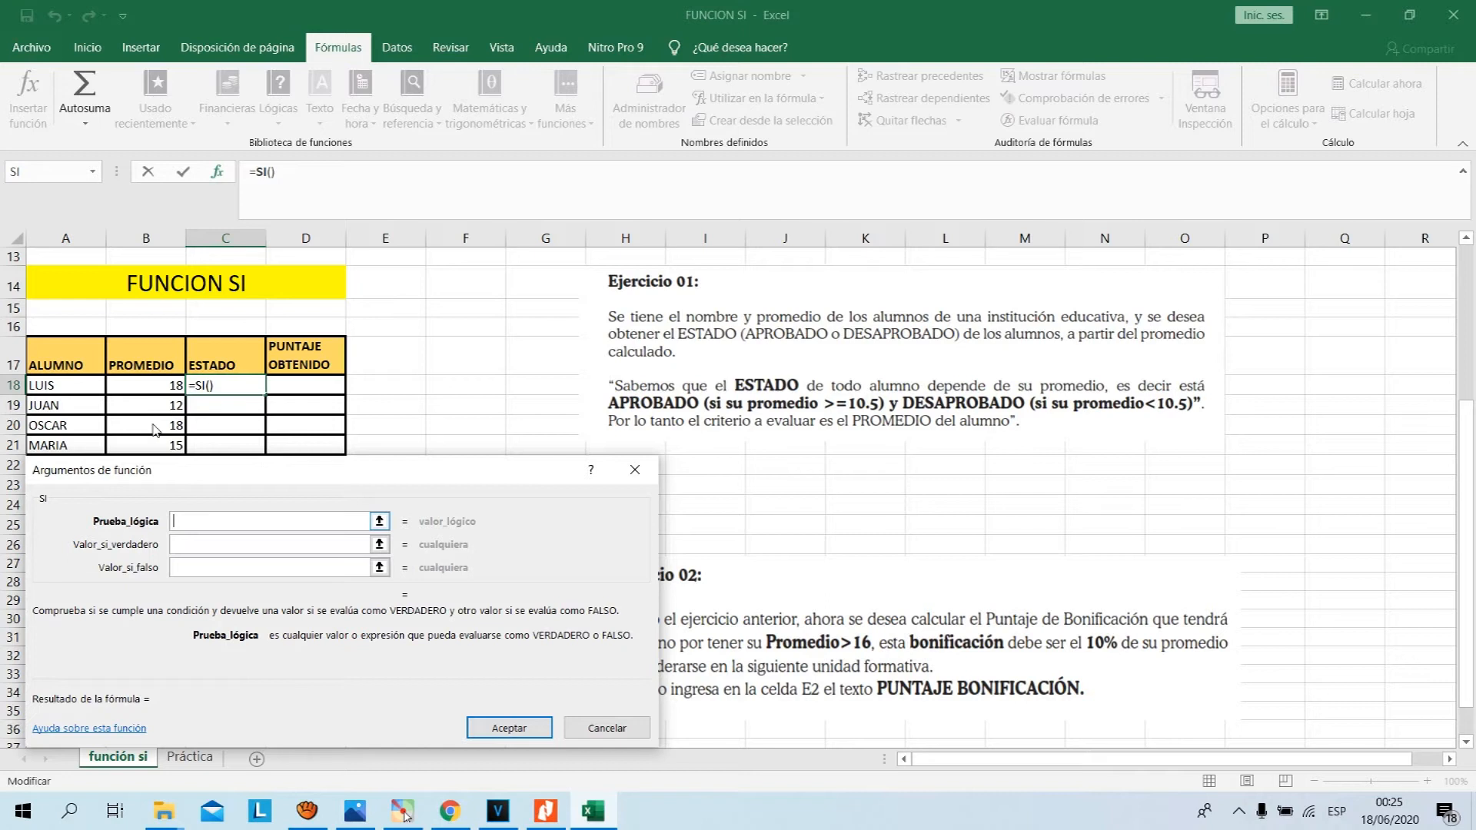
Read the SI function's definition and syntax in the Nitro Pro PDF and return to the Excel workbook.
left_click(545, 811)
scroll(549, 354, "up", 3)
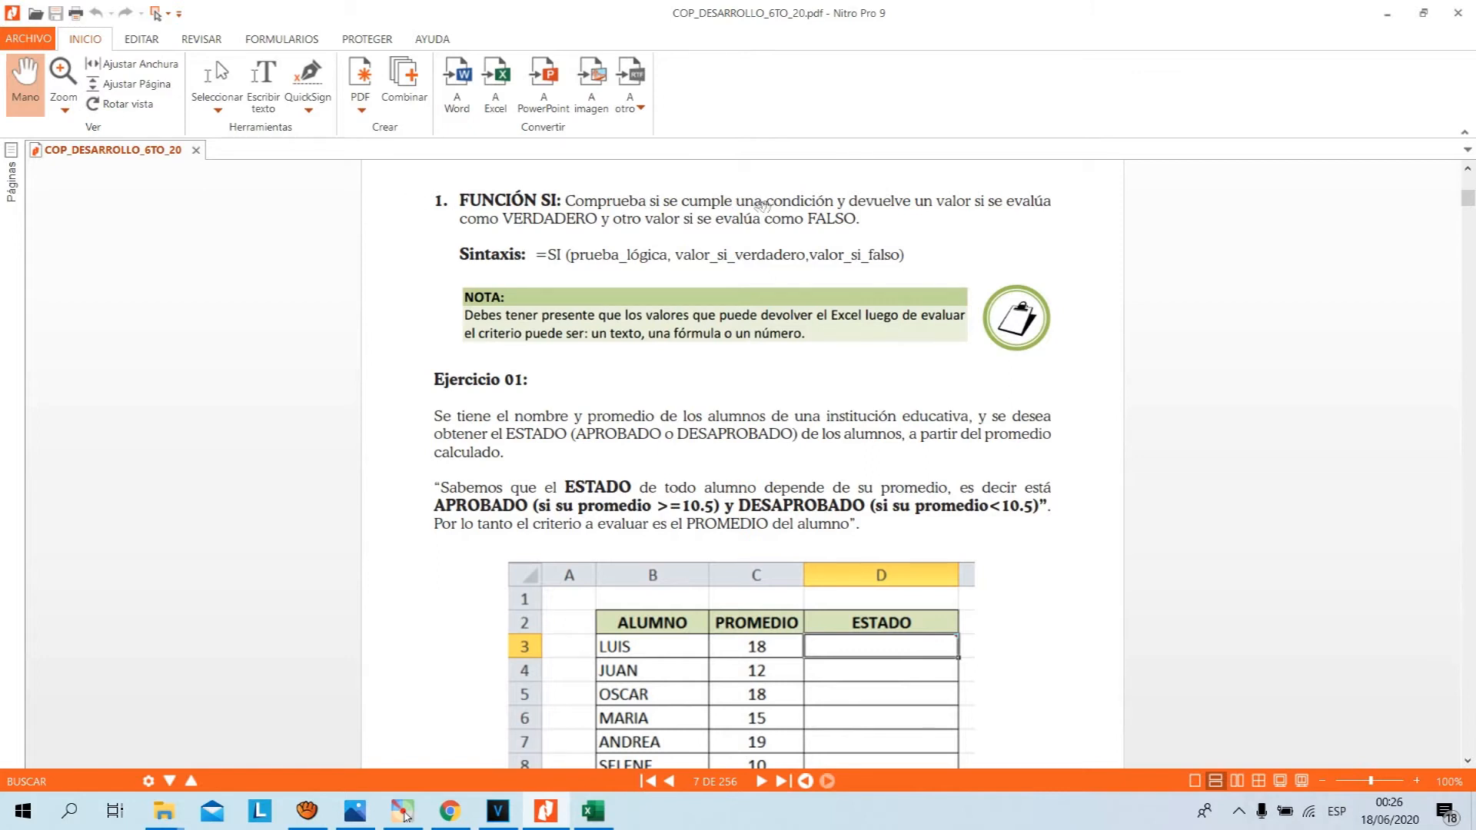
left_click(593, 811)
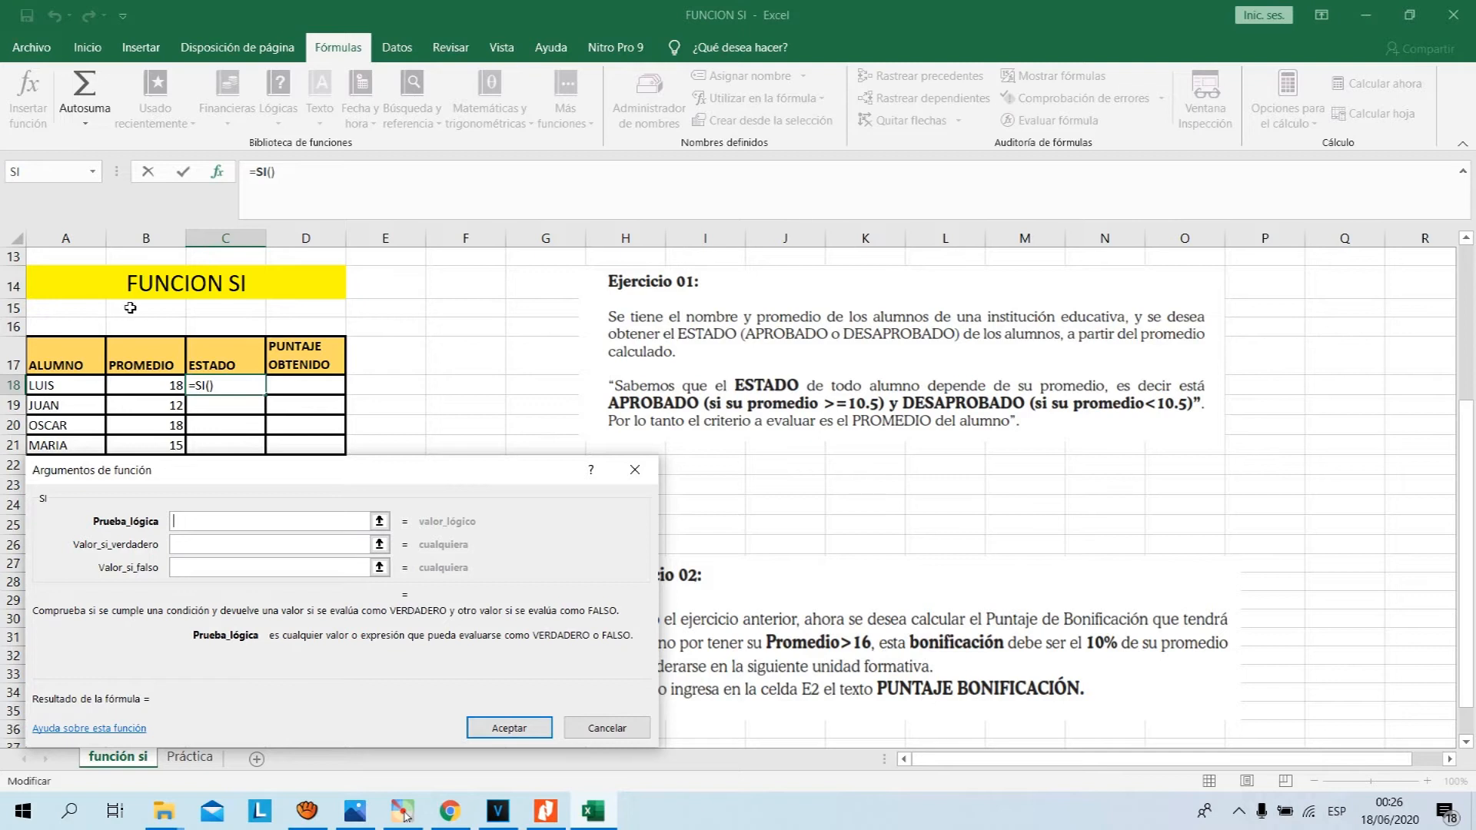
Set the SI function's Prueba_lógica to B18>=10.5 and close the keyboard picture in Fotos.
left_click(154, 385)
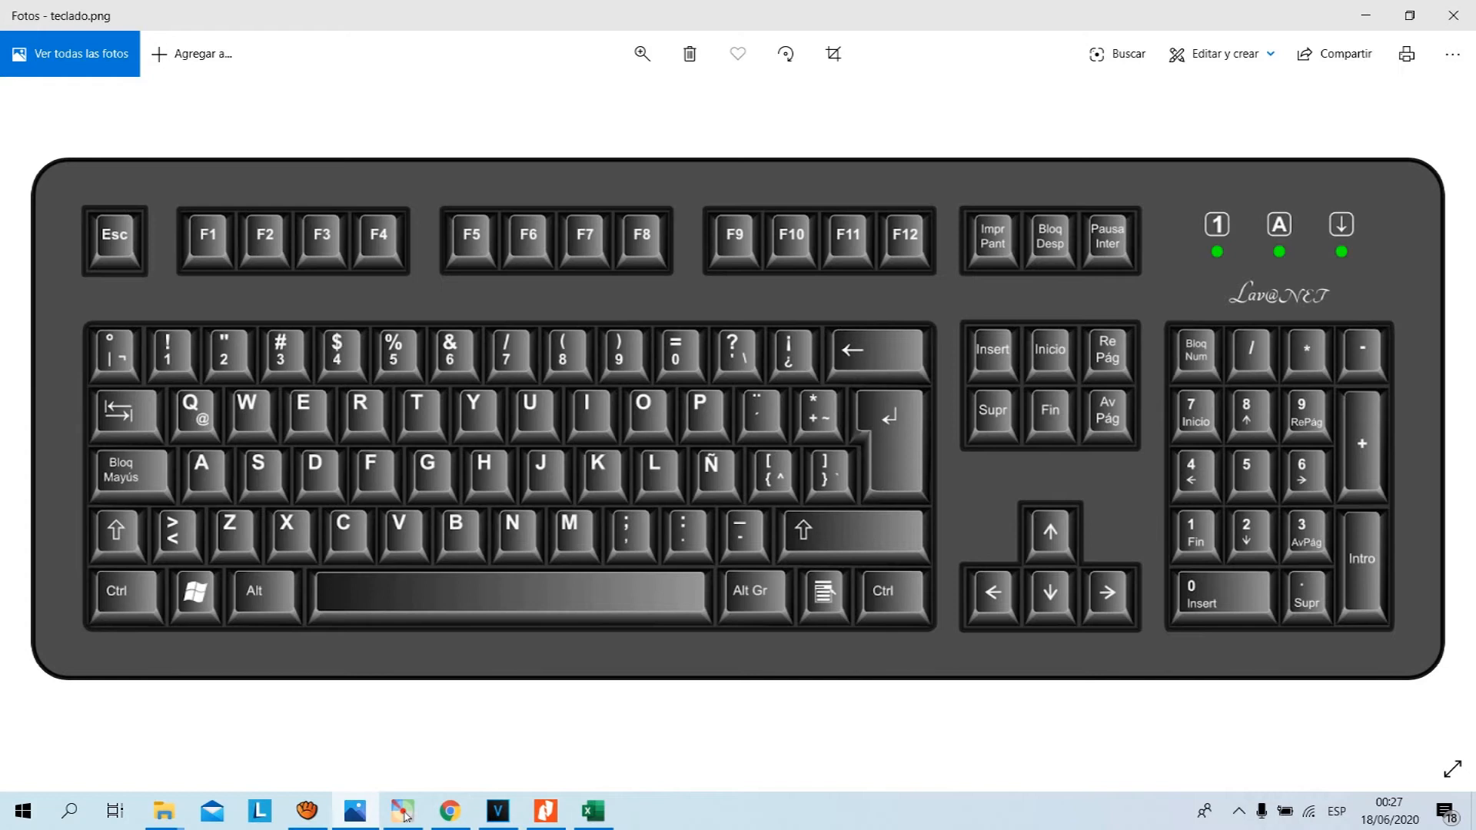
left_click(407, 816)
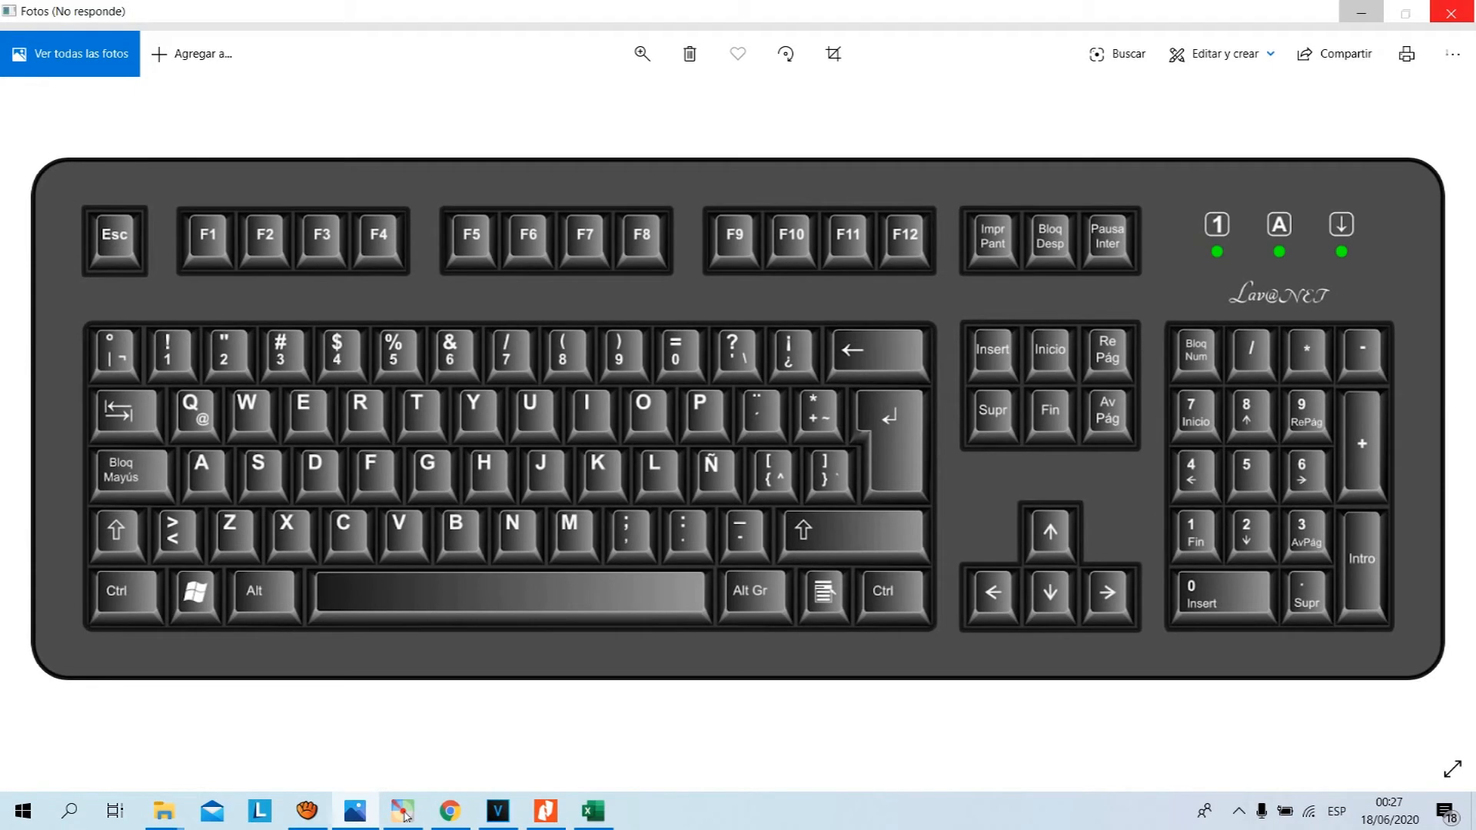
left_click(1451, 13)
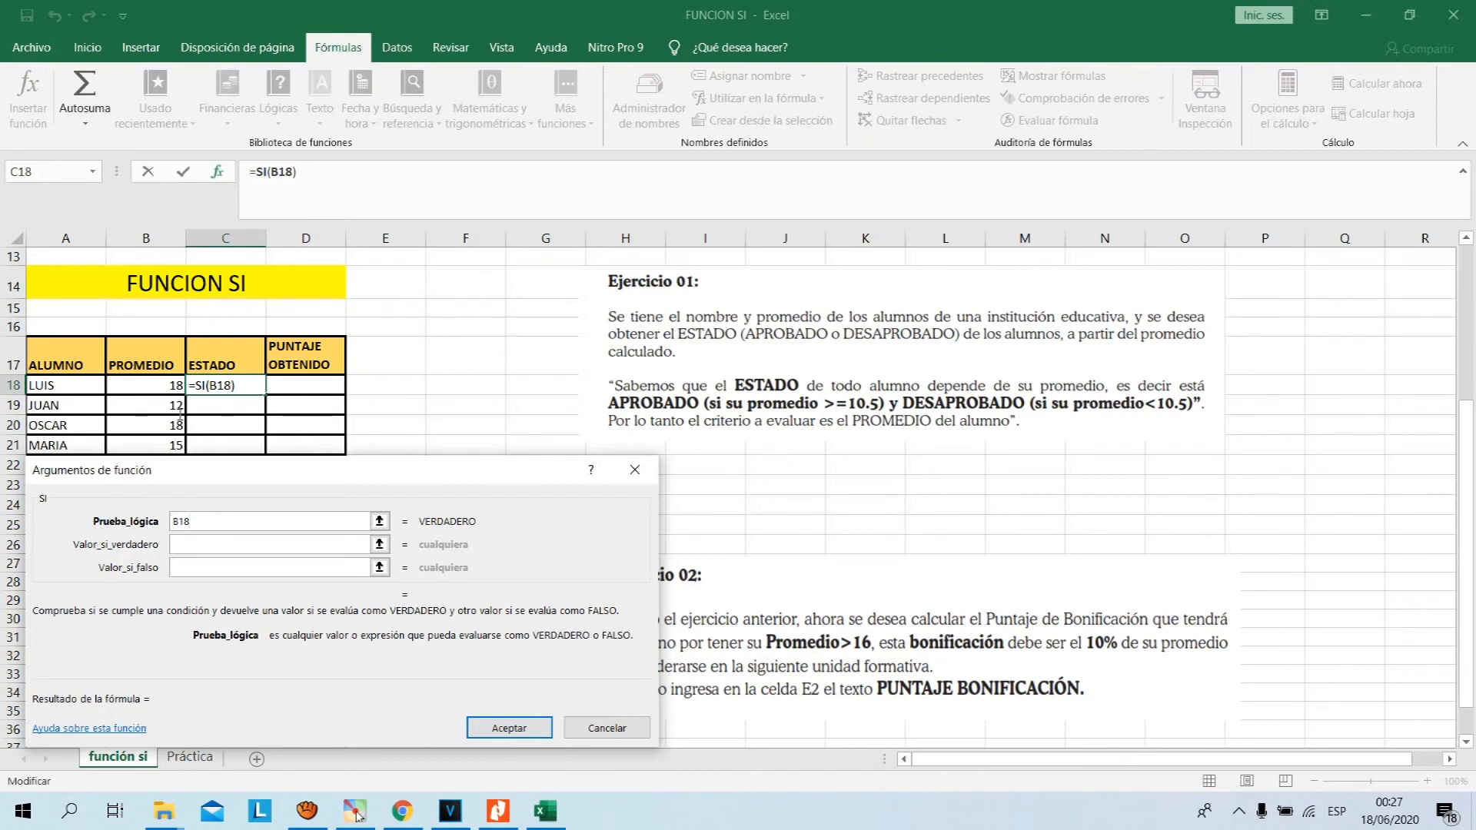
type(">=10.5")
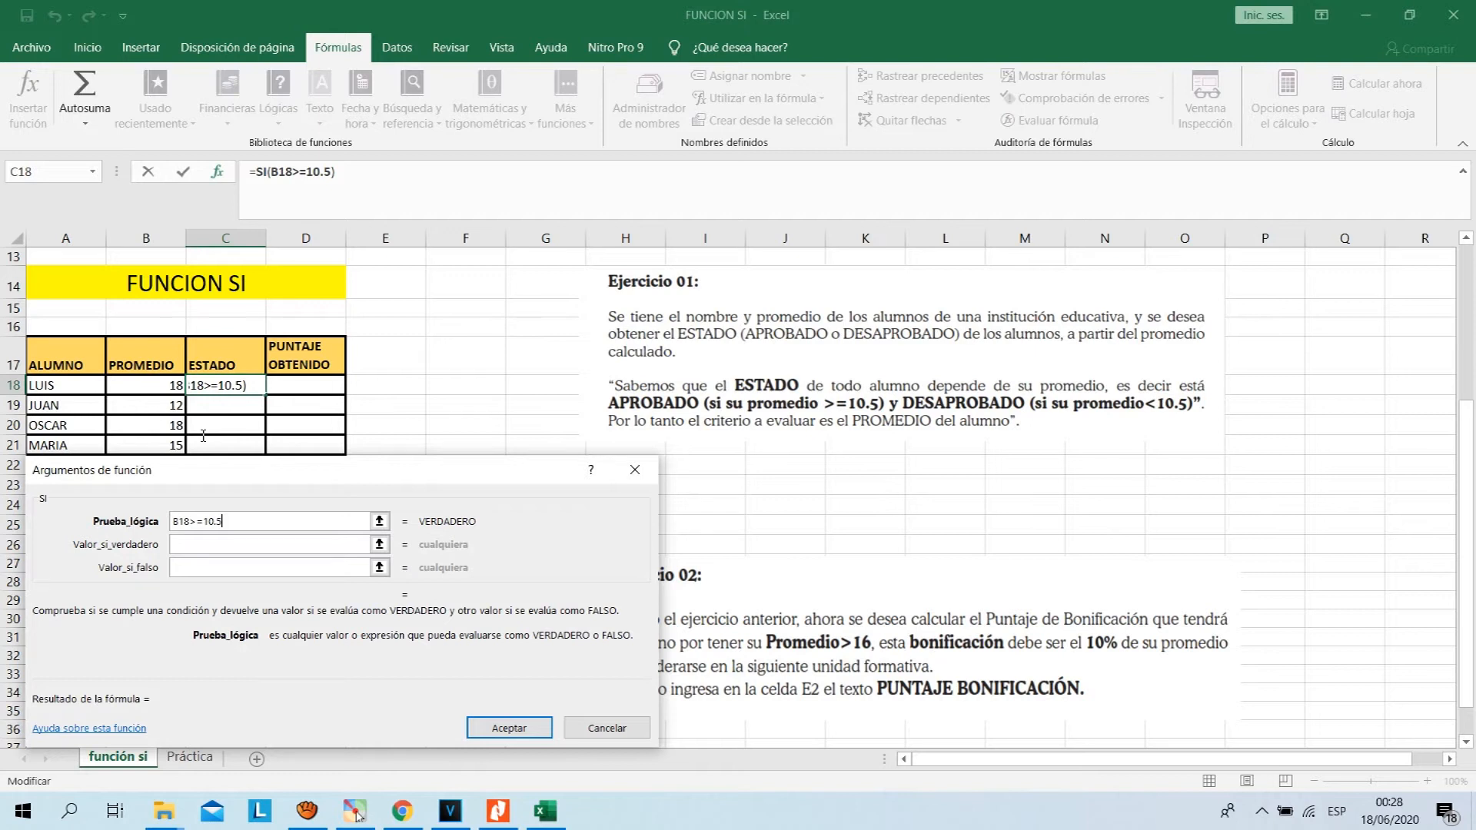
Set the SI function's Valor_si_verdadero to the text "APROBADO".
key("Tab")
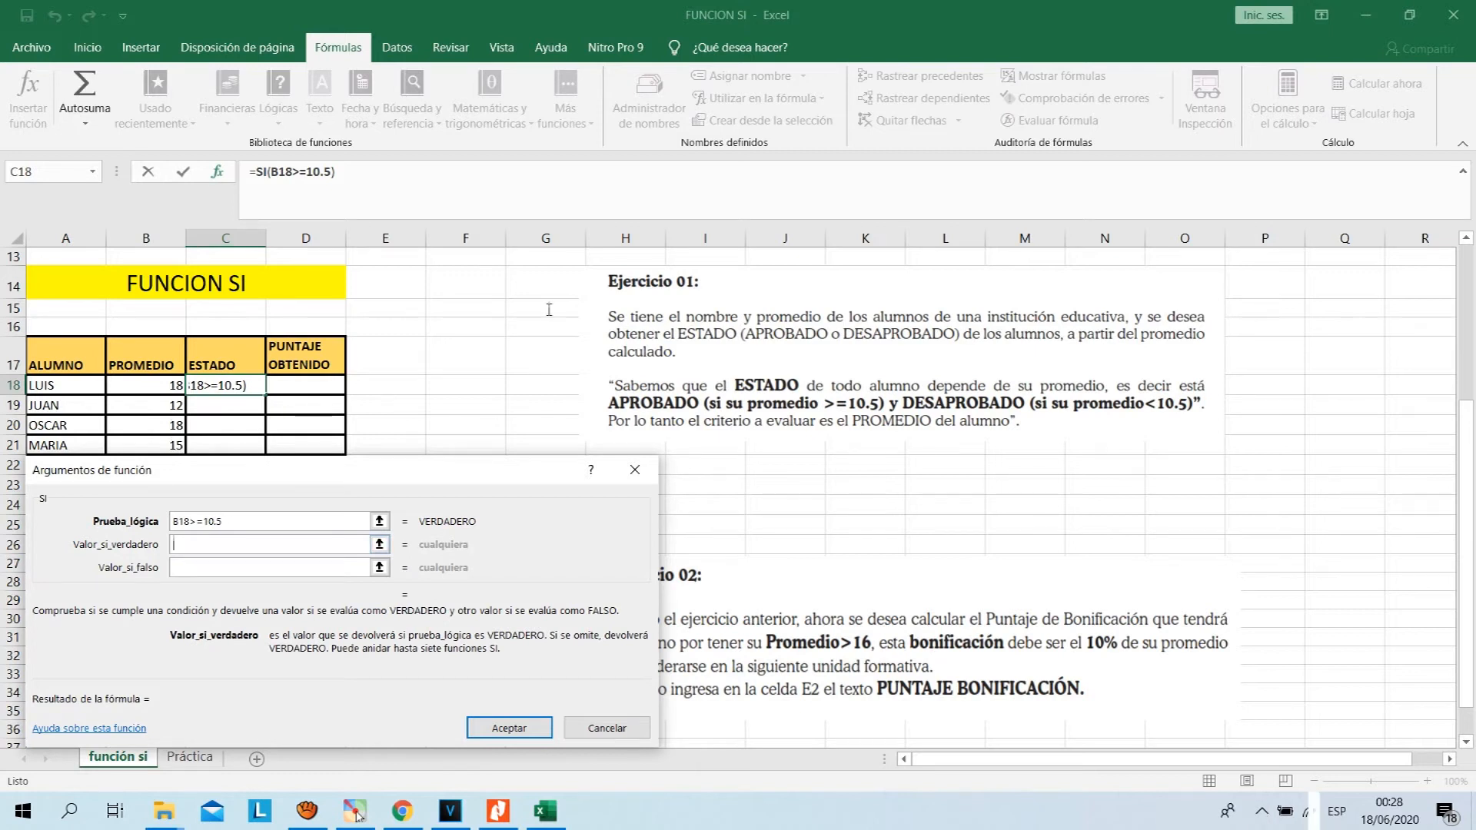
key("Tab")
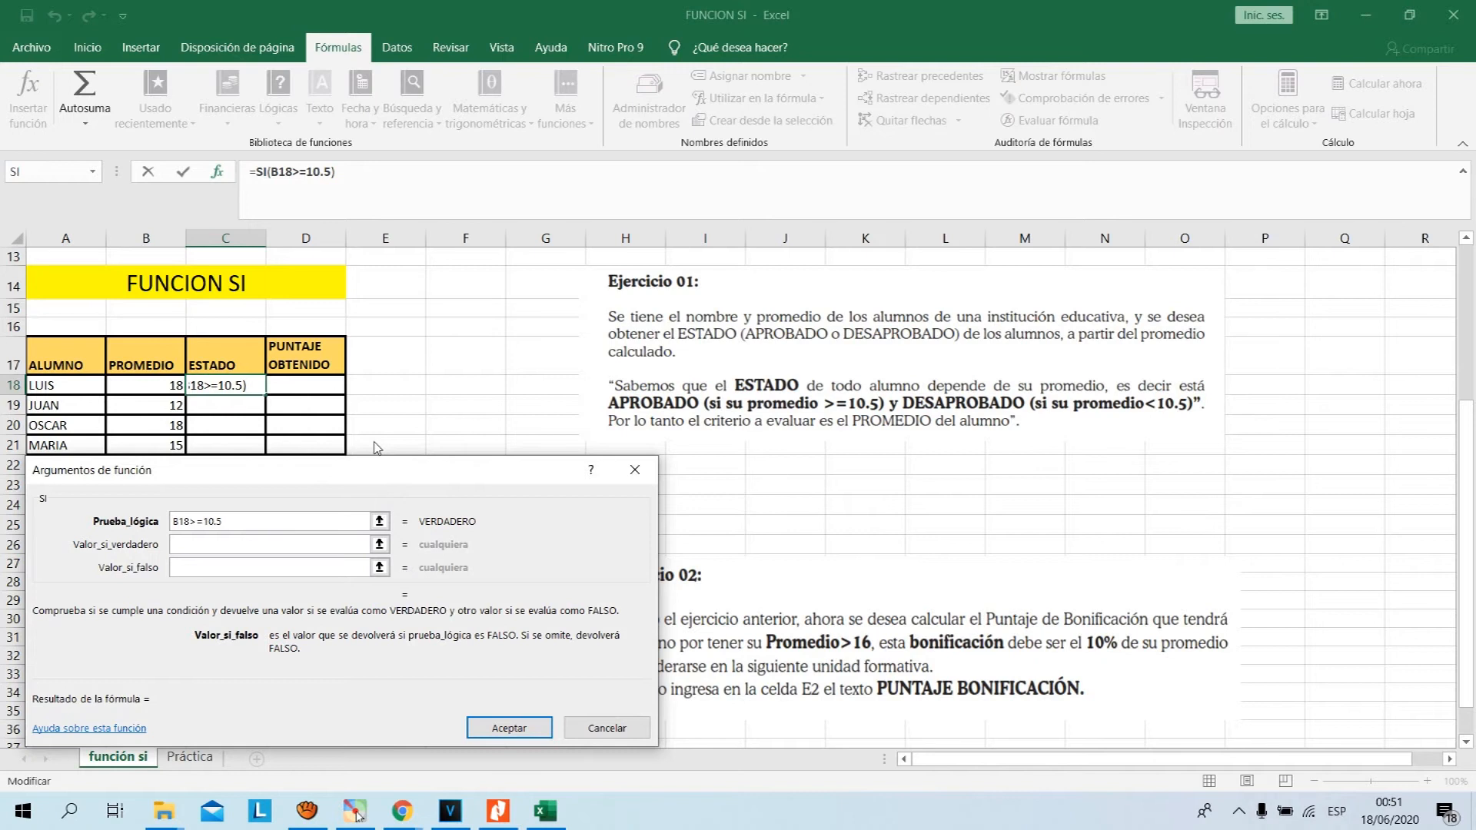
key("shift+Tab")
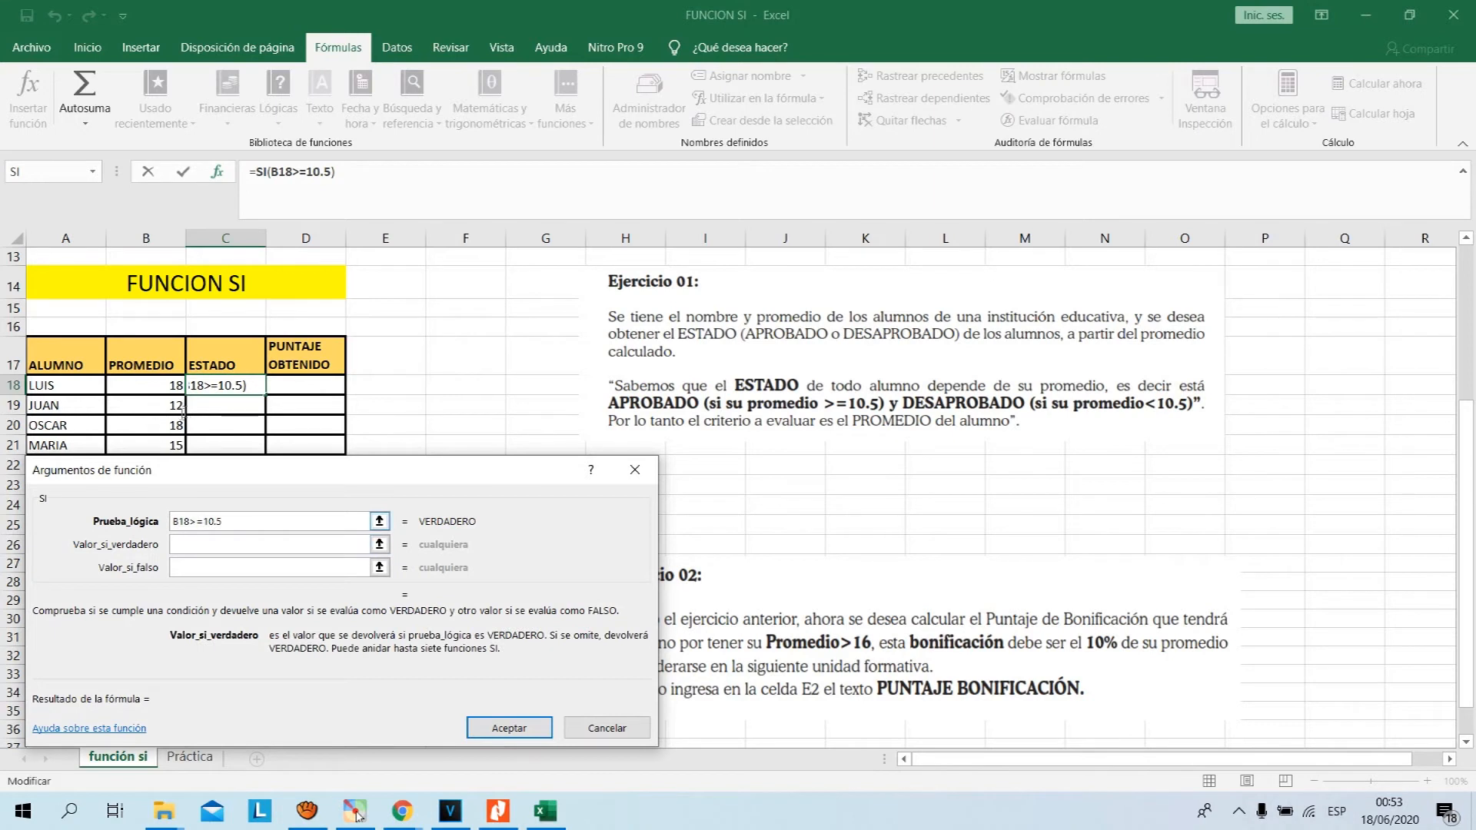
key("shift+Tab")
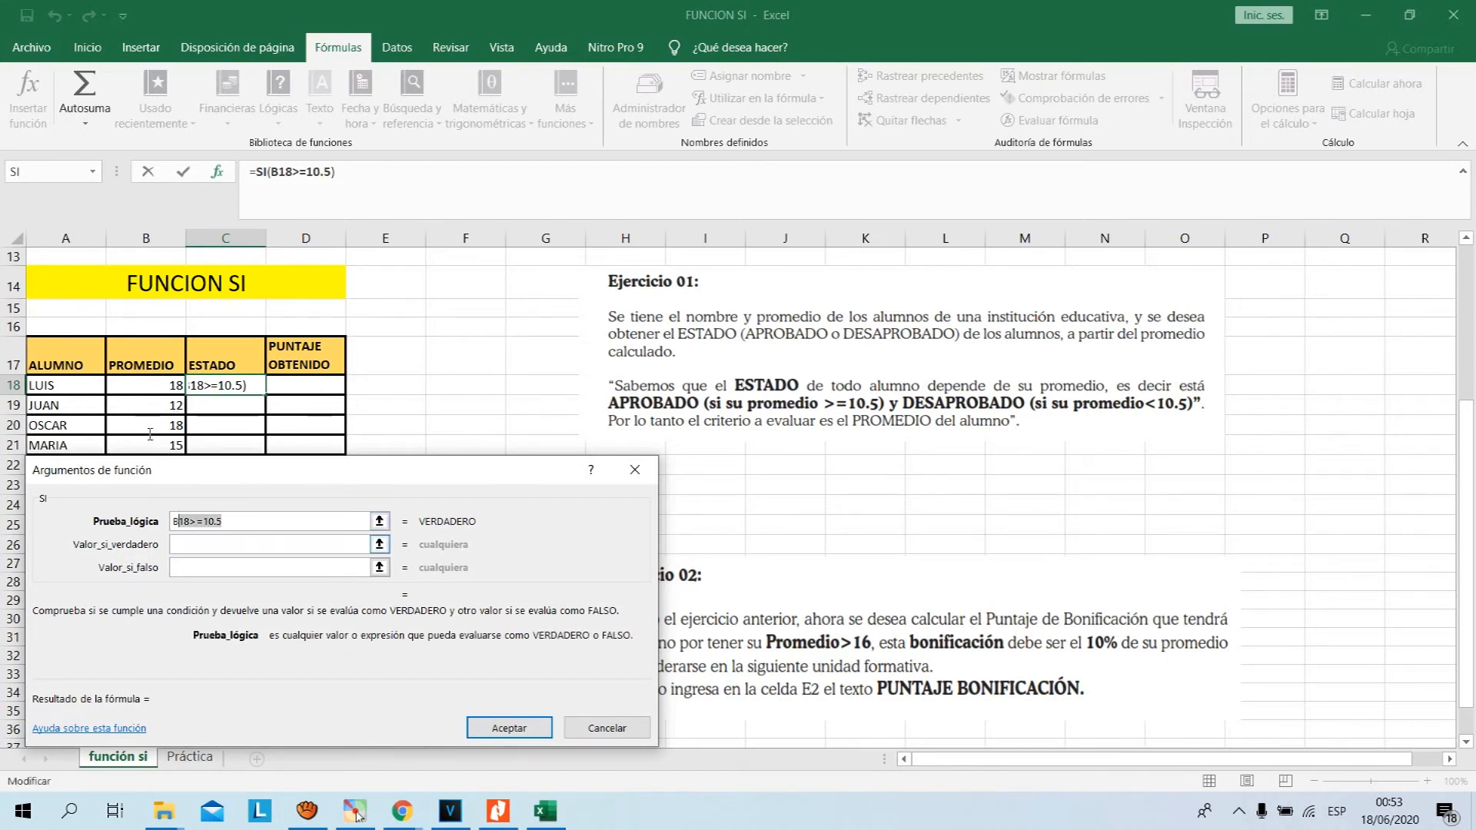
key("Tab")
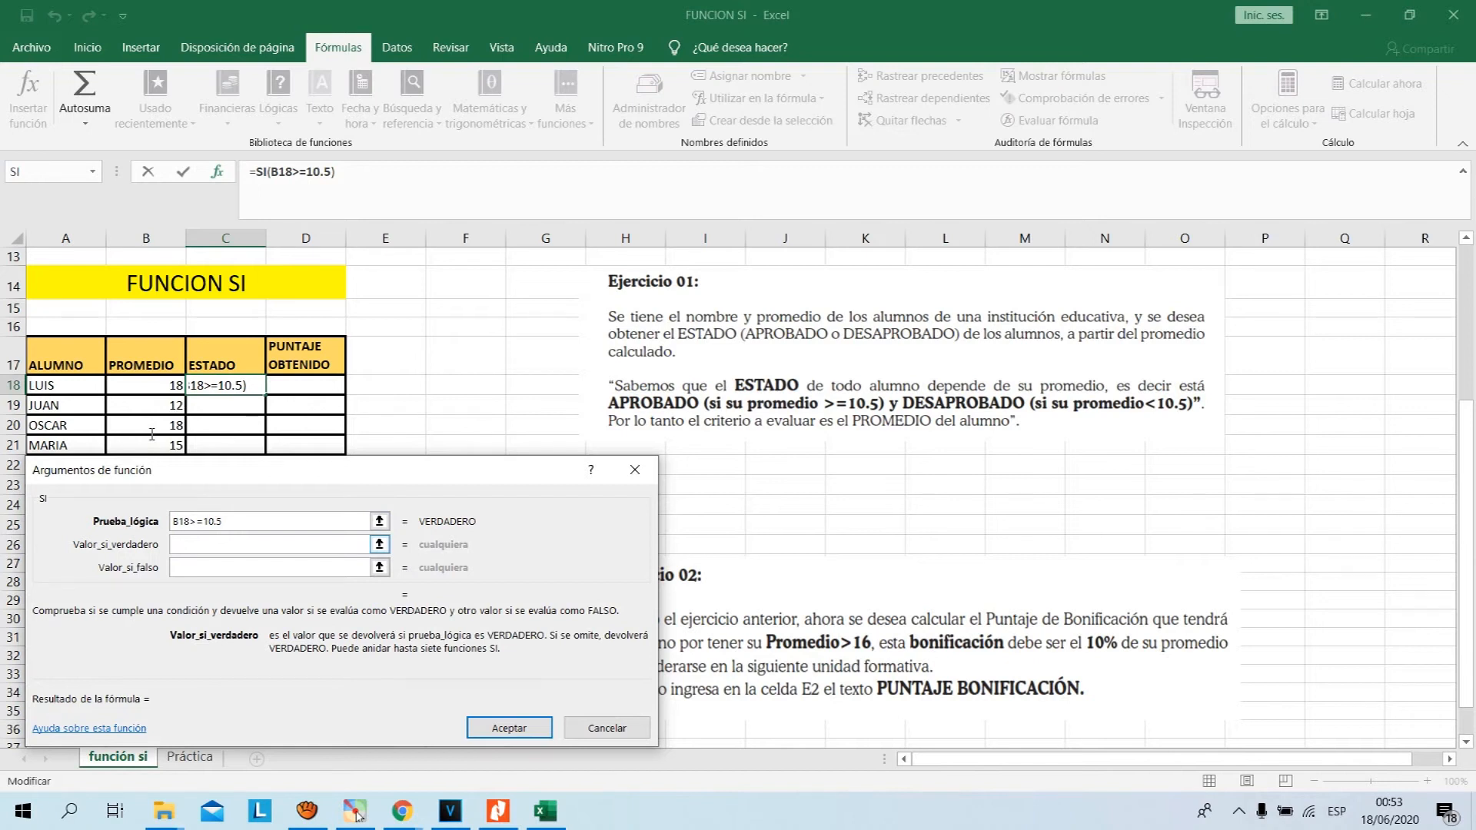
type("\"")
key("Caps_Lock")
type("APRO")
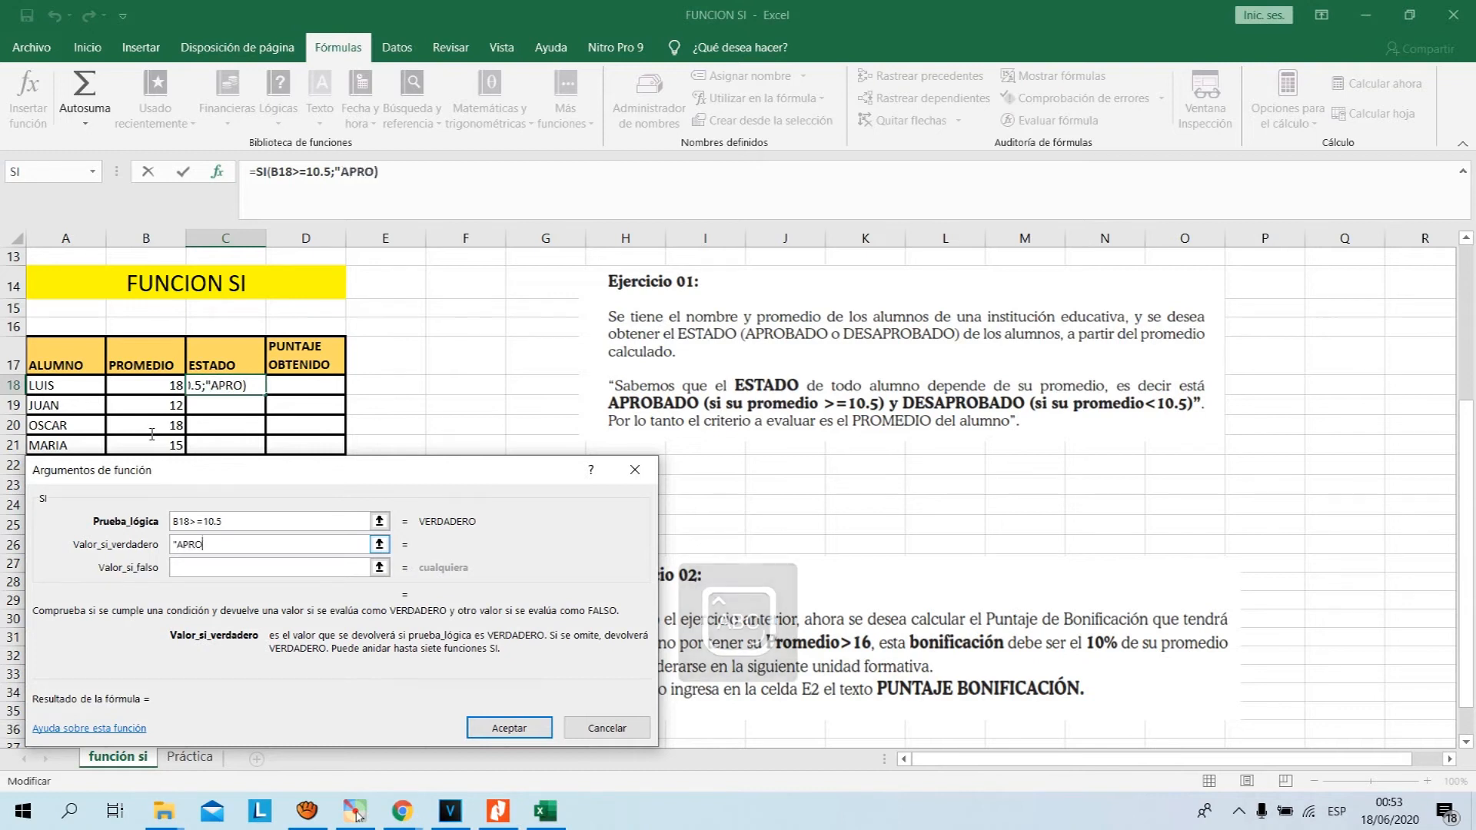
type("BADO\"")
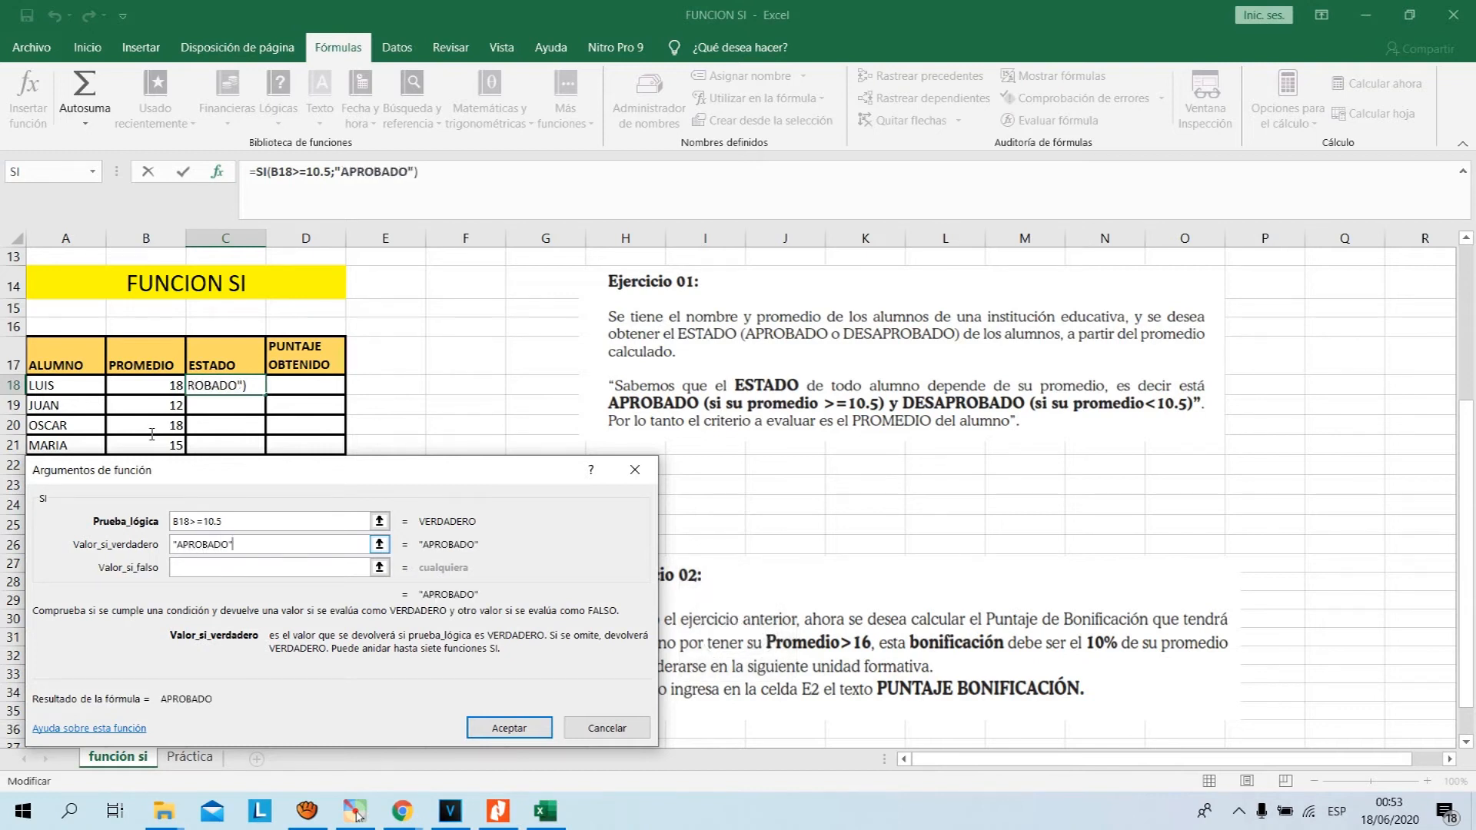
Set the SI function's Valor_si_falso to the text "DESAPROBADO" and accept the formula in C18.
key("Tab")
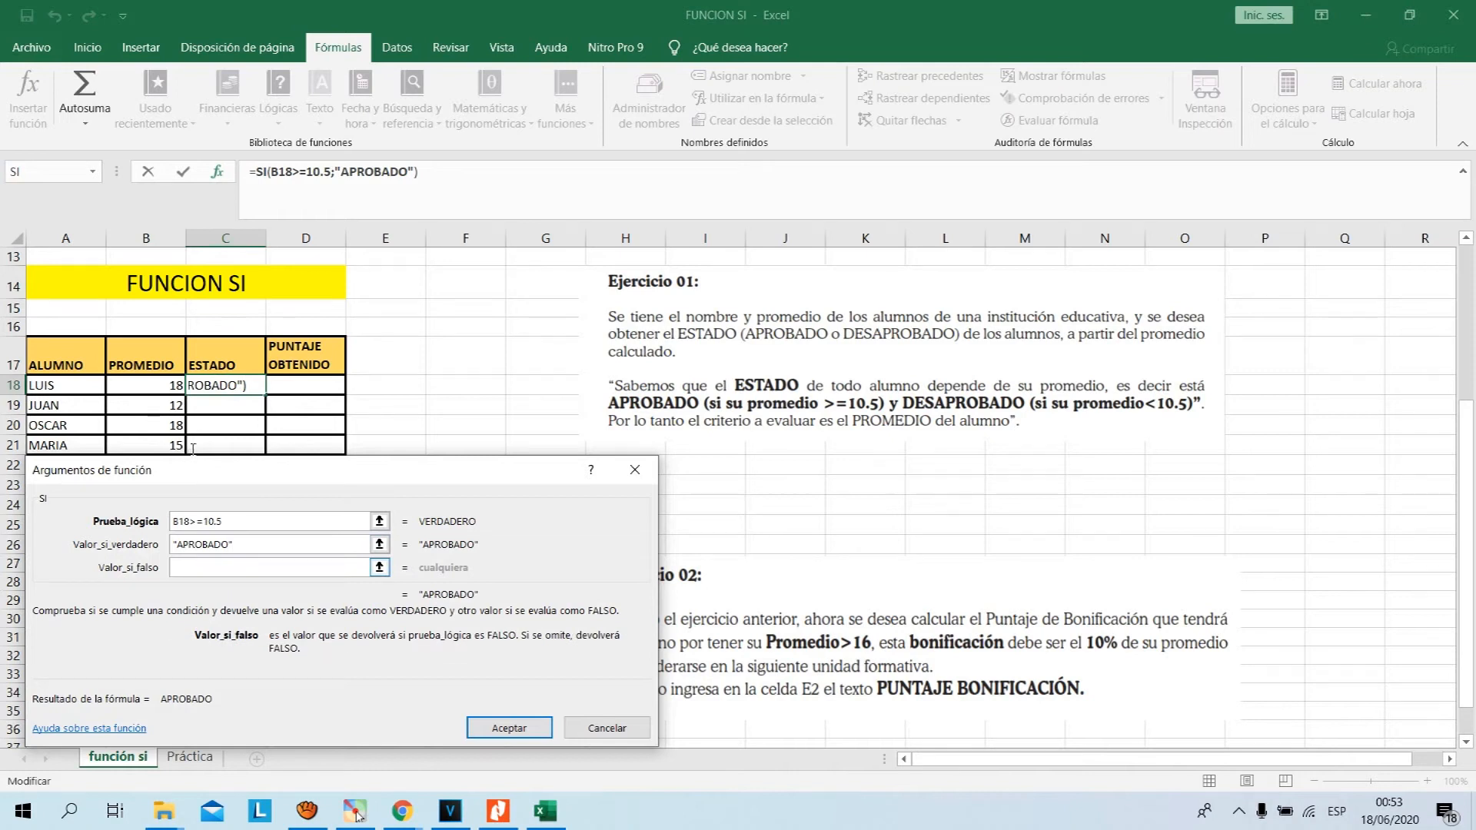
key("shift+Tab")
key("shift+Tab")
key("Tab")
key("Tab")
type("\"DESAPRO")
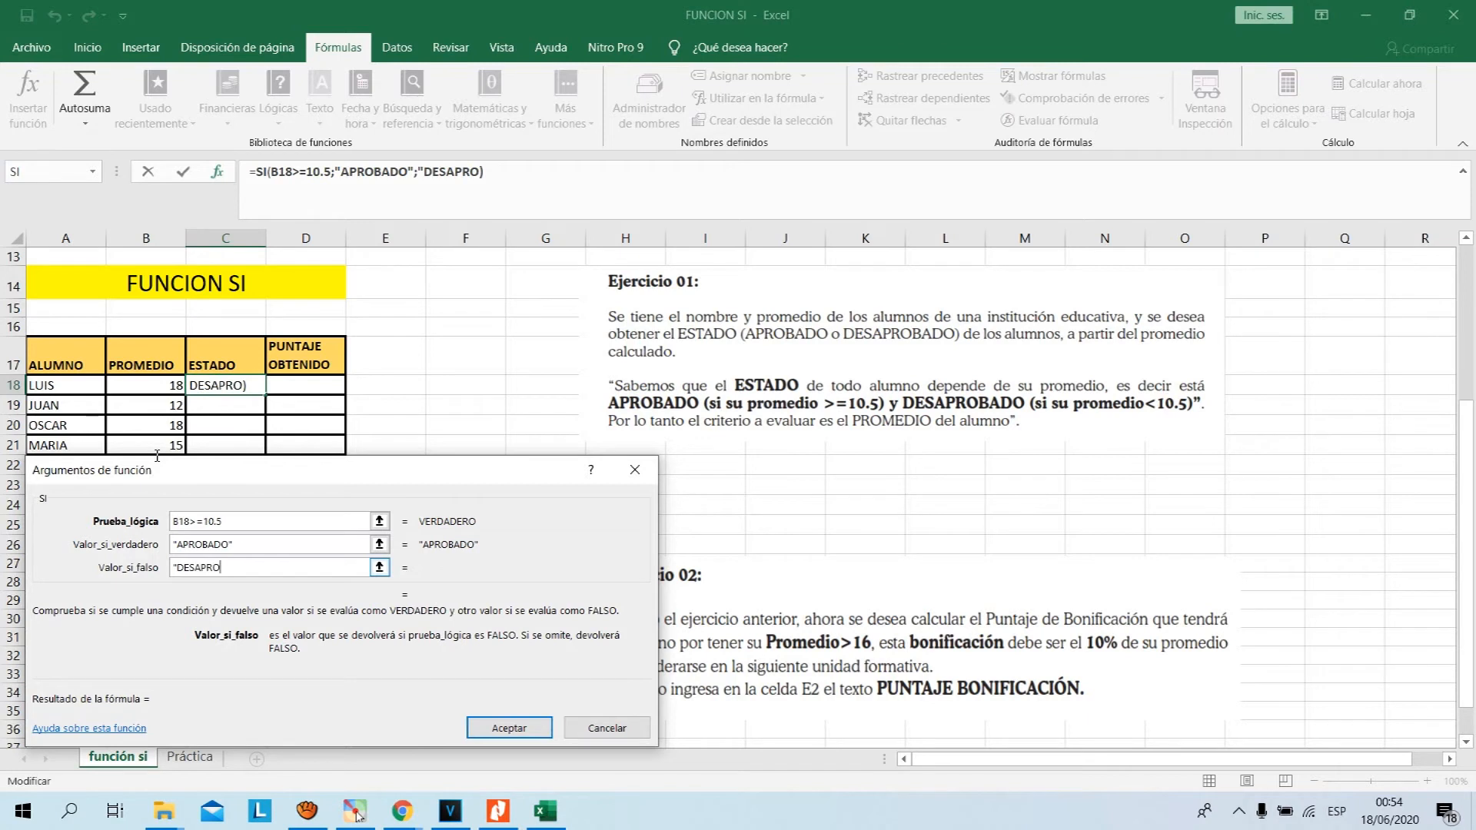
type("BADO\"")
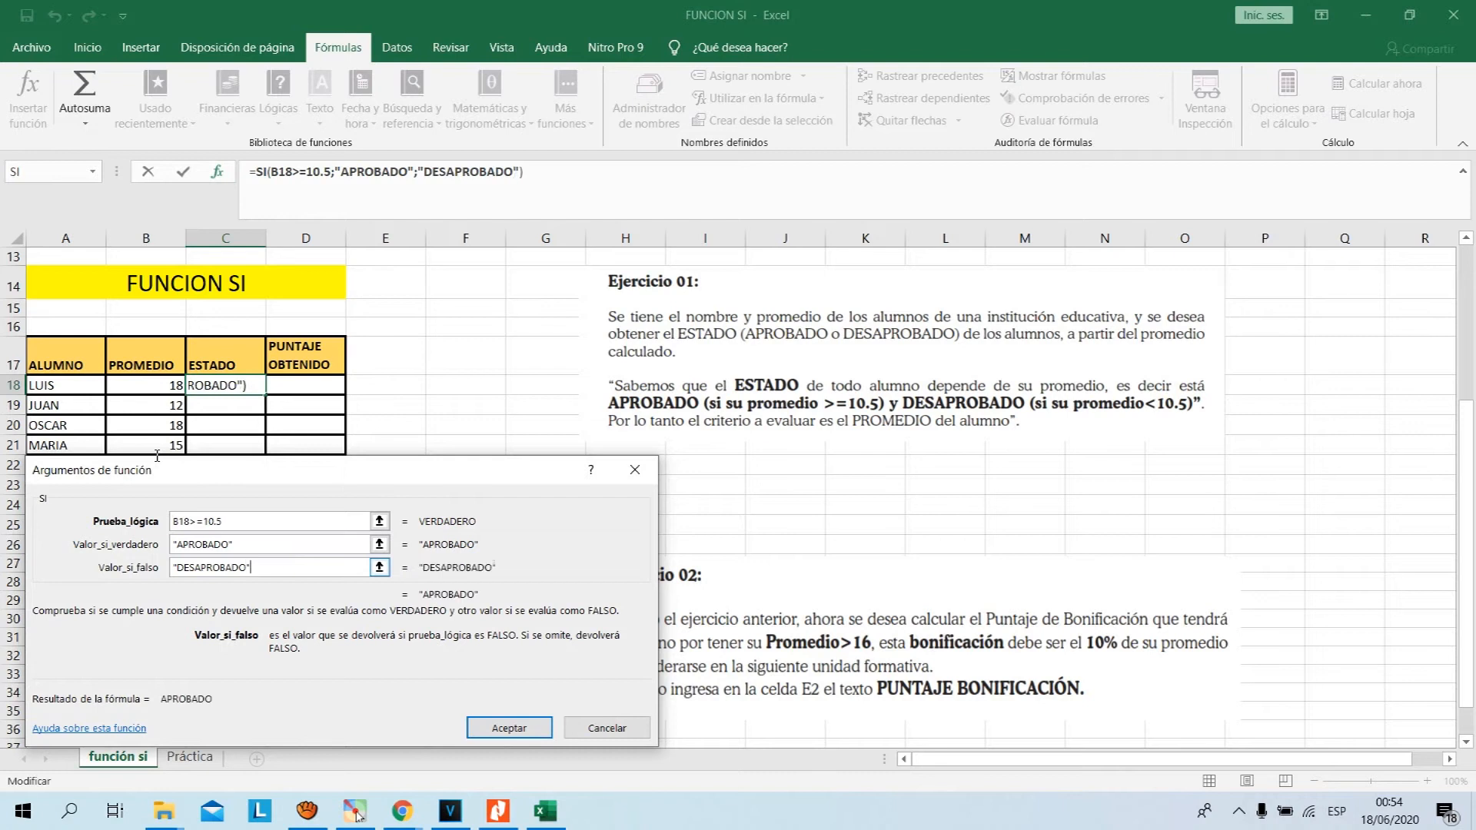
key("shift+Tab")
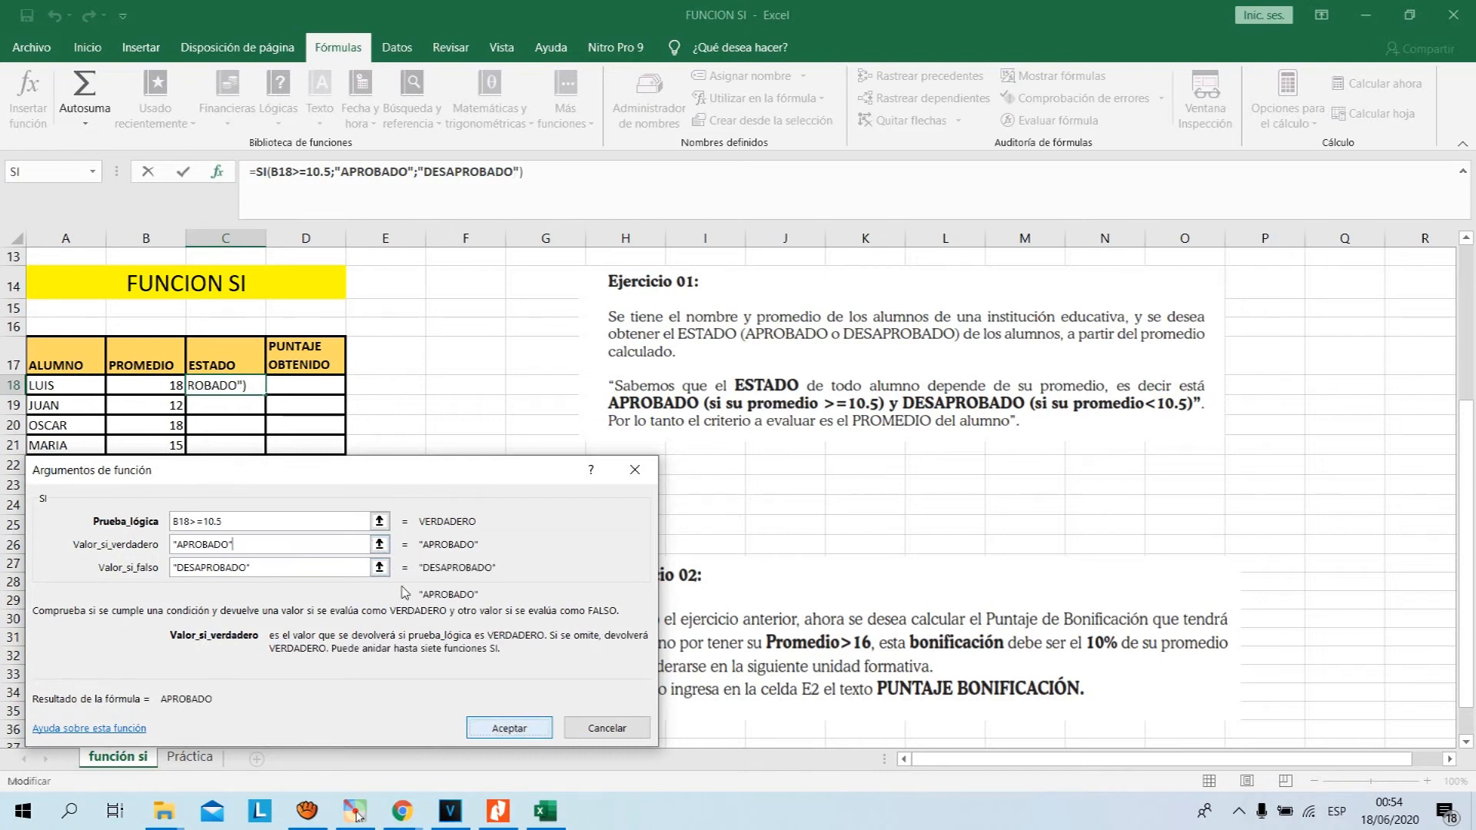
key("Return")
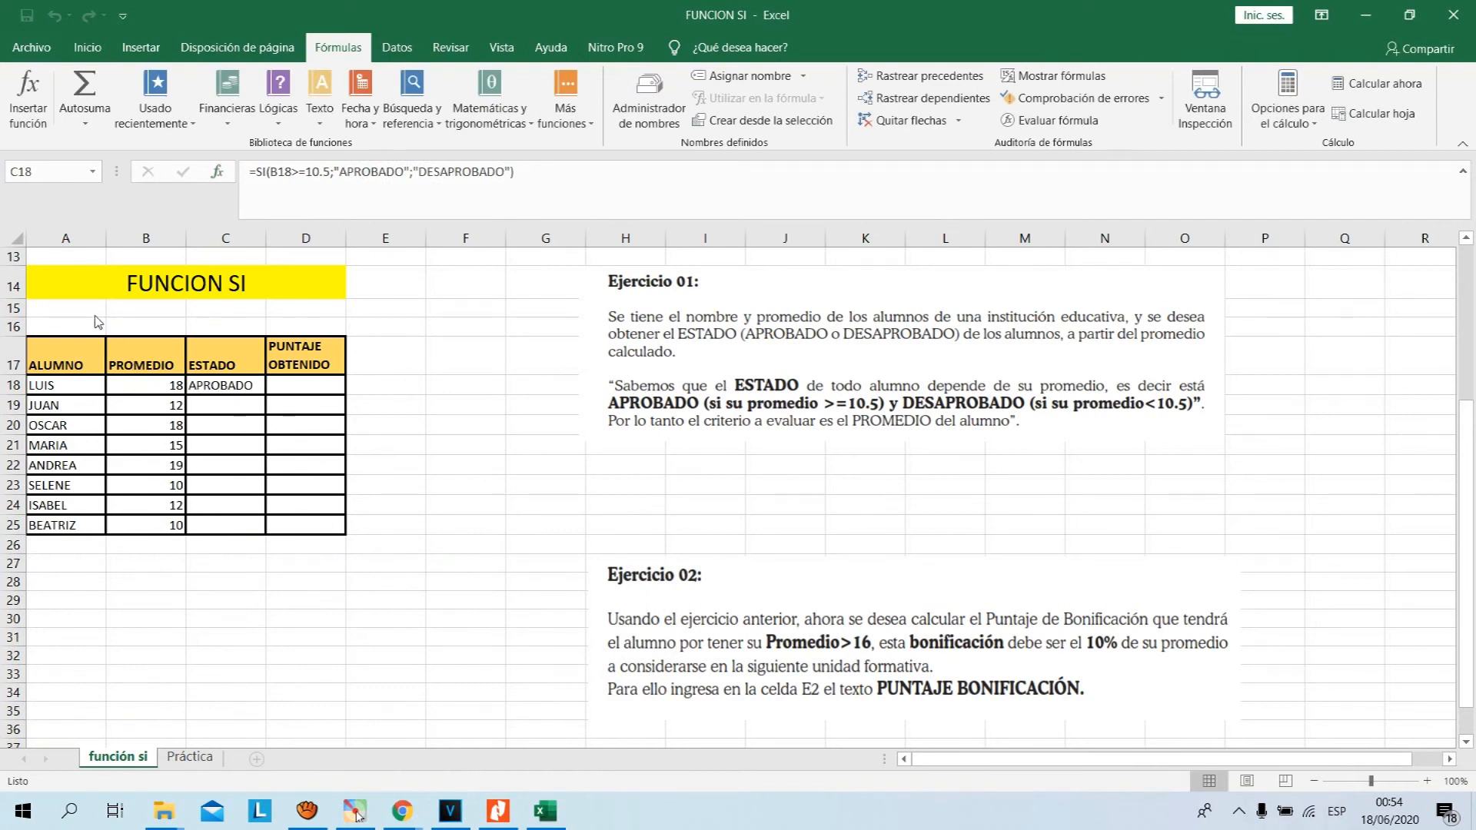
Mark the fill handle of cell C18 with a yellow freehand stroke in the screen annotation tool and end the annotation.
key("Left")
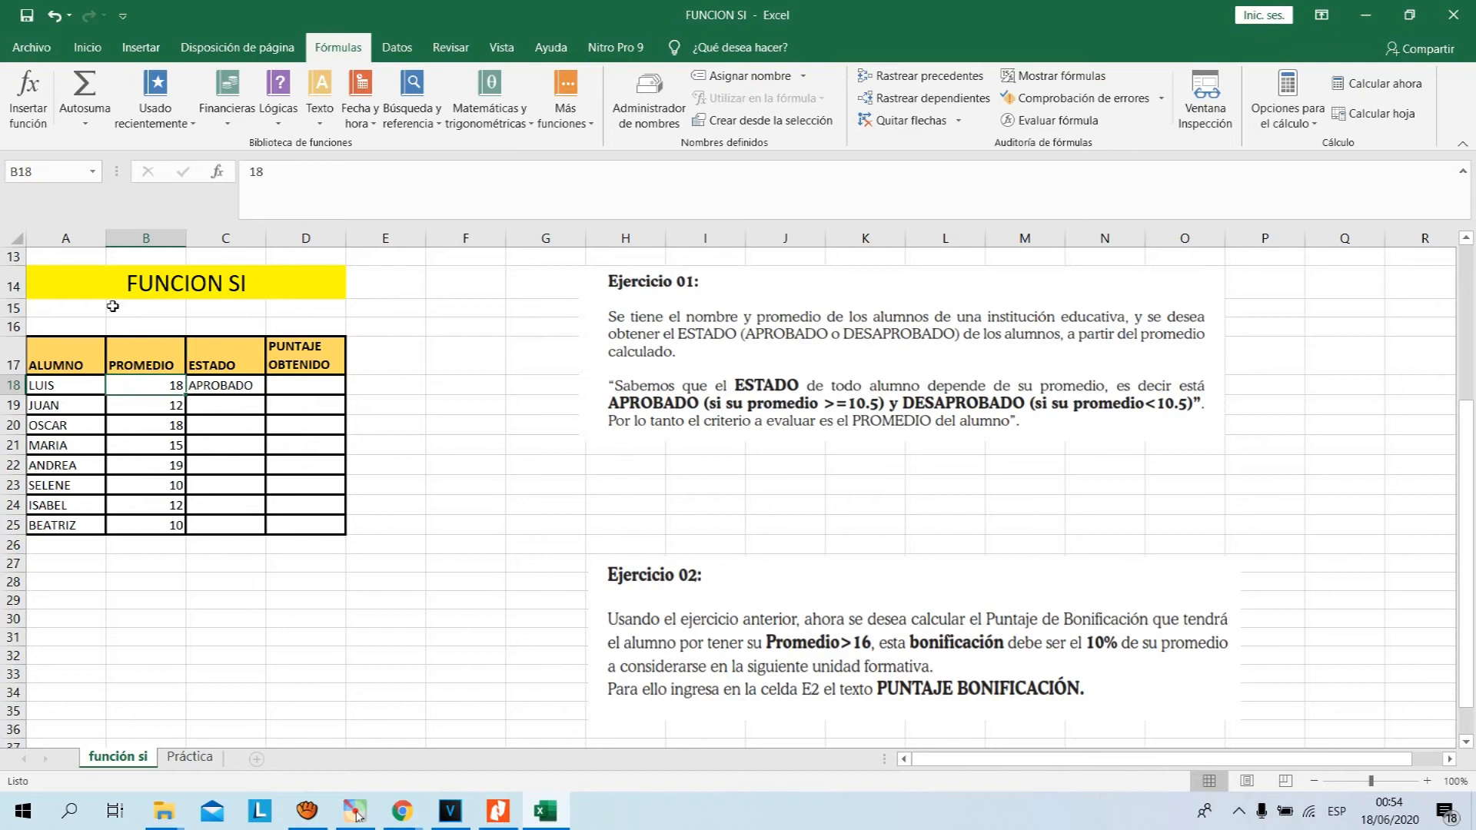
key("Right")
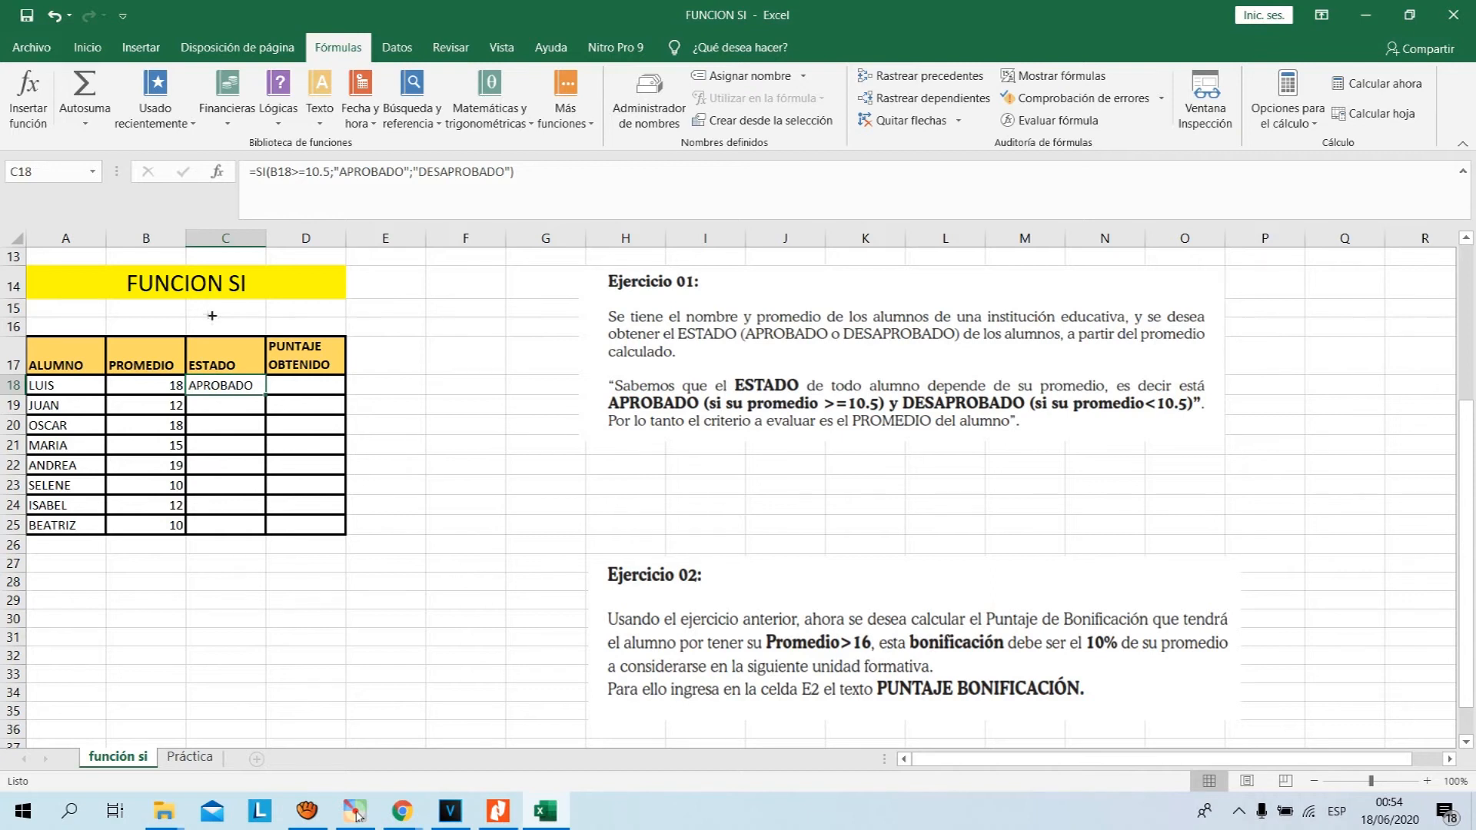
left_click(356, 812)
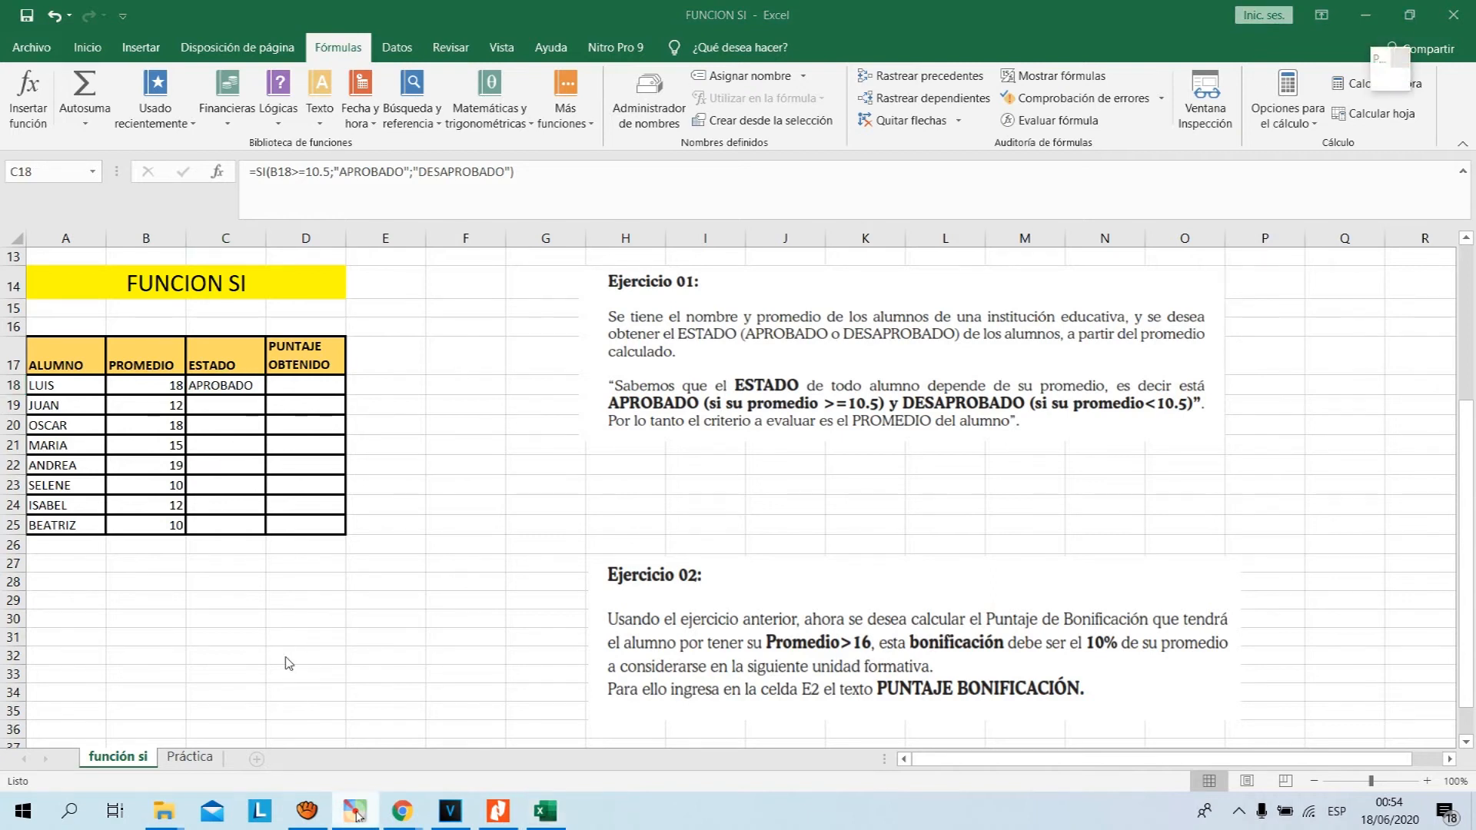
left_click(1390, 80)
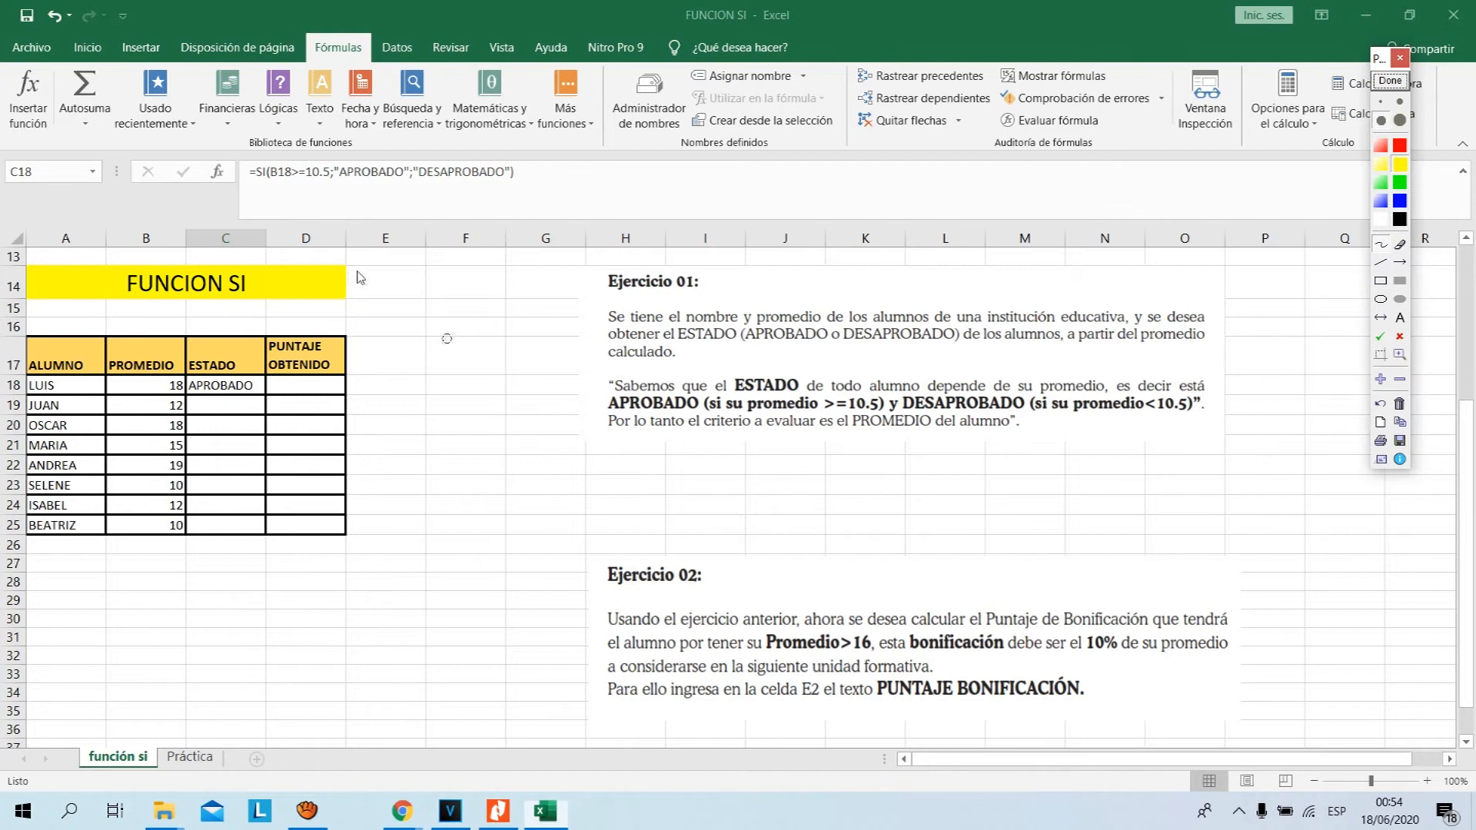
left_click_drag(262, 389, 406, 353)
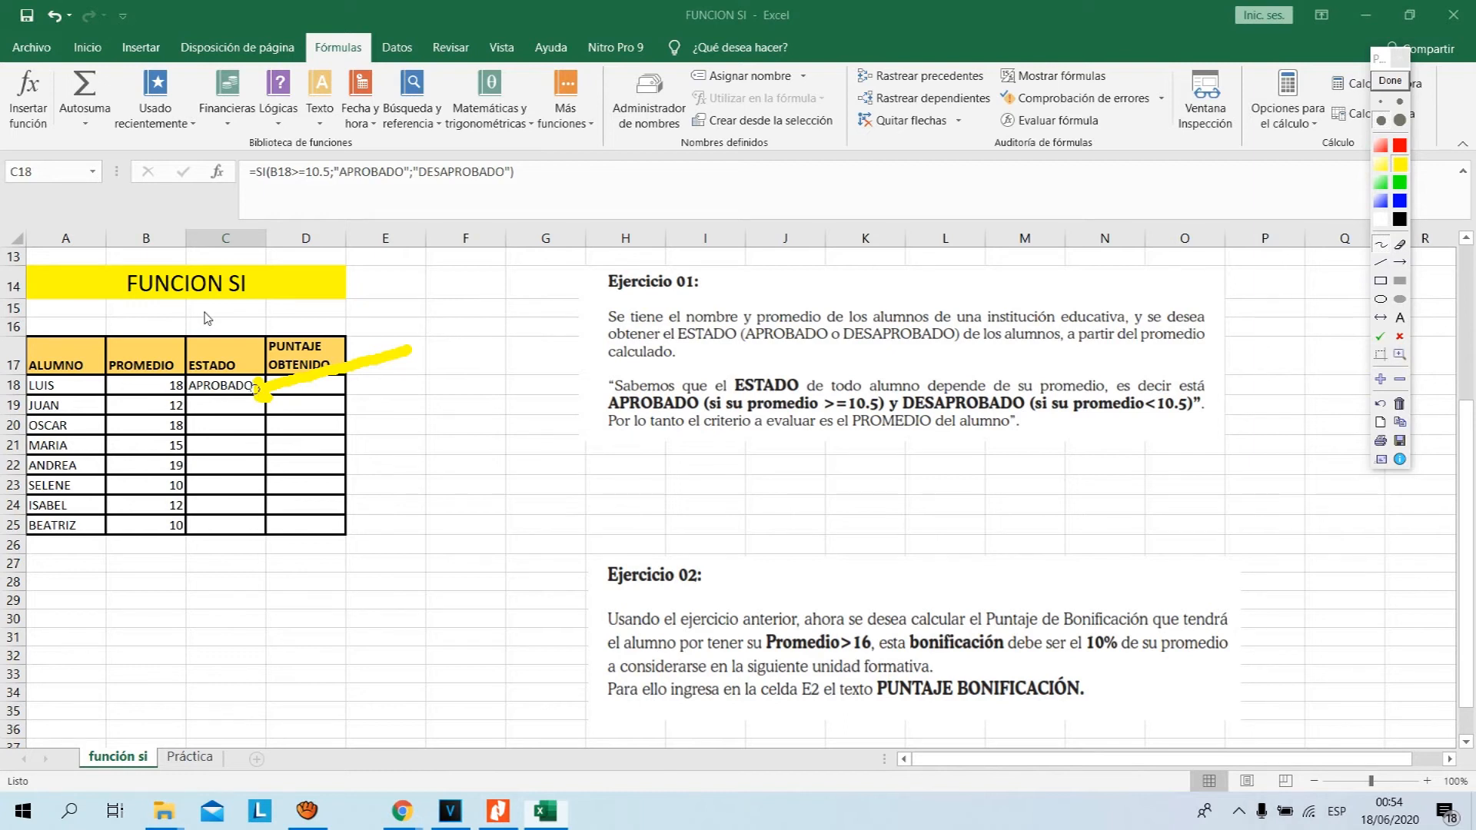
left_click(1390, 80)
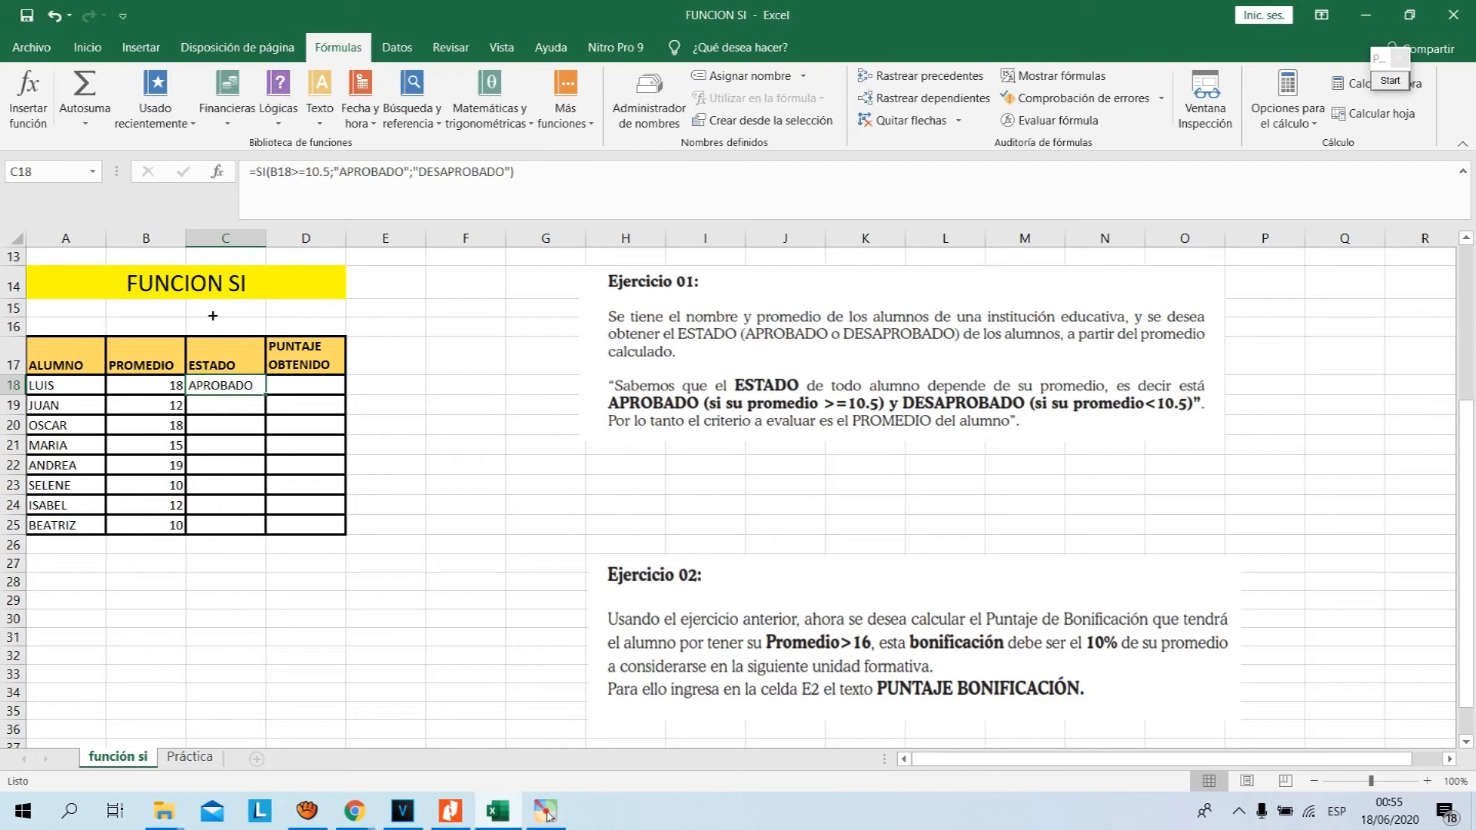
Fill the SI formula from C18 down the ESTADO column through C25.
left_click_drag(265, 395, 261, 470)
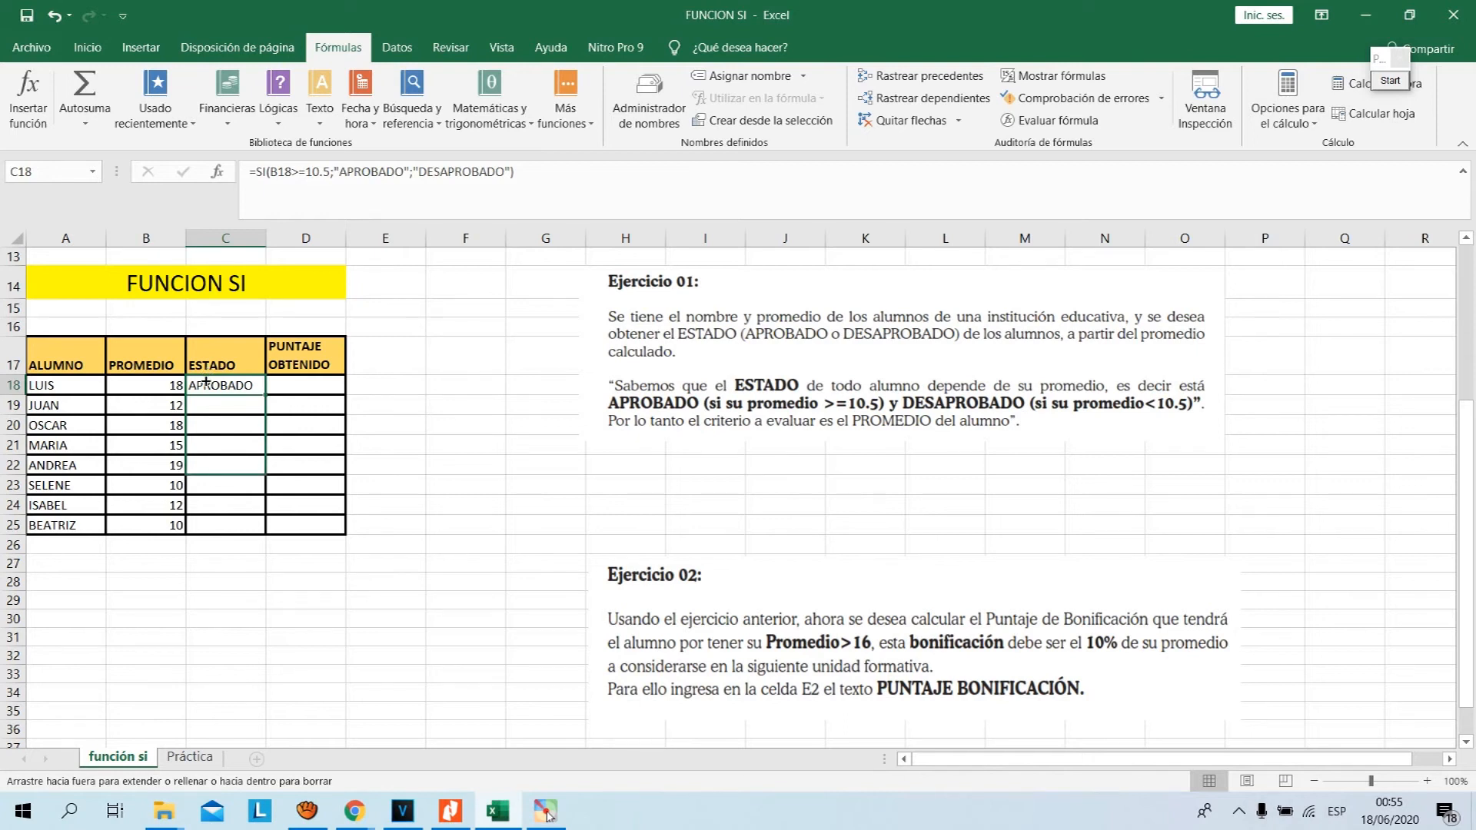
left_click_drag(260, 470, 260, 507)
left_click_drag(206, 420, 204, 419)
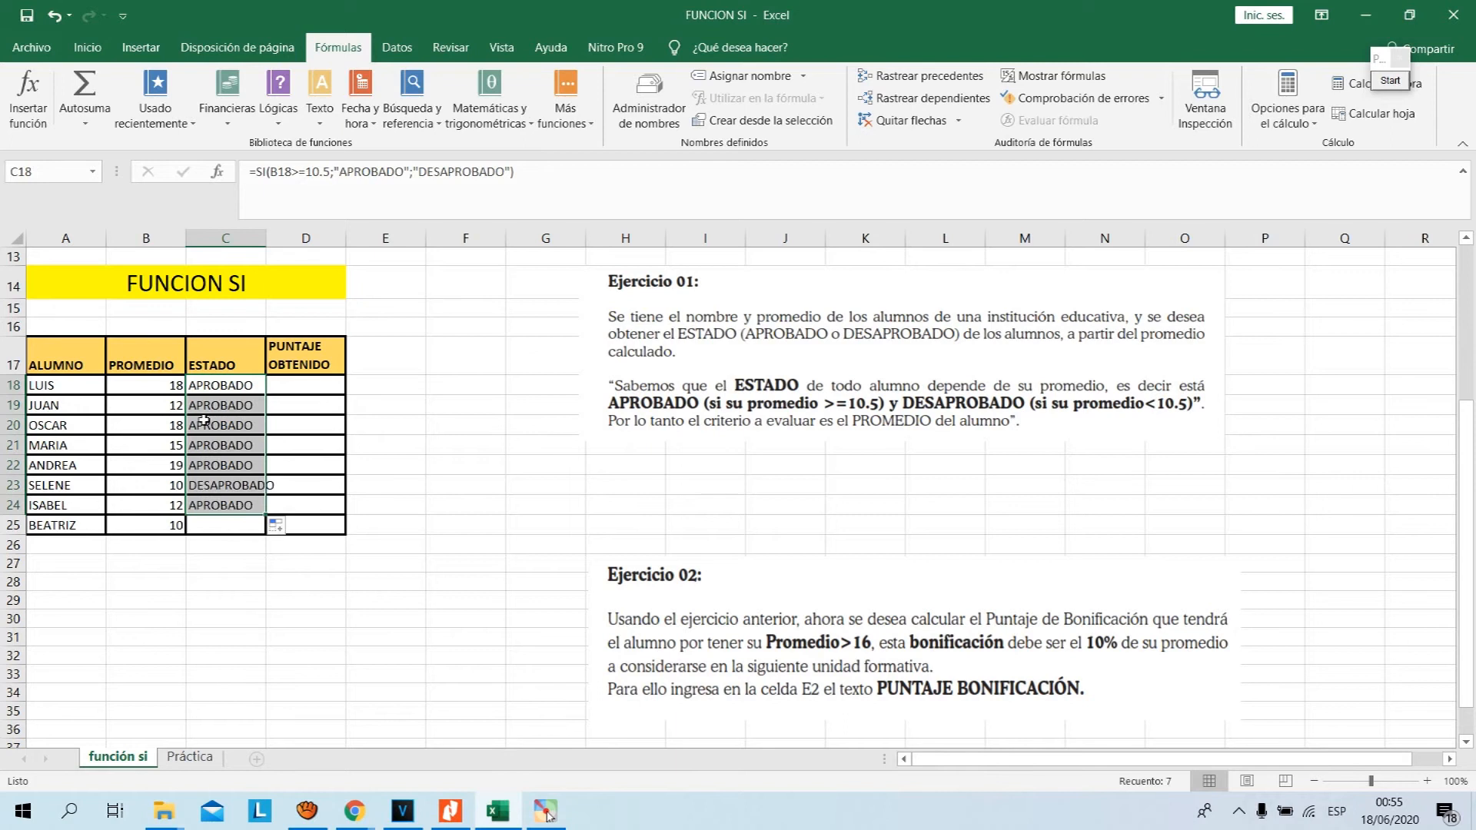
left_click(253, 505)
left_click_drag(265, 514, 267, 531)
Autofit the width of column C so the DESAPROBADO entries fit inside their cells.
left_click(257, 485)
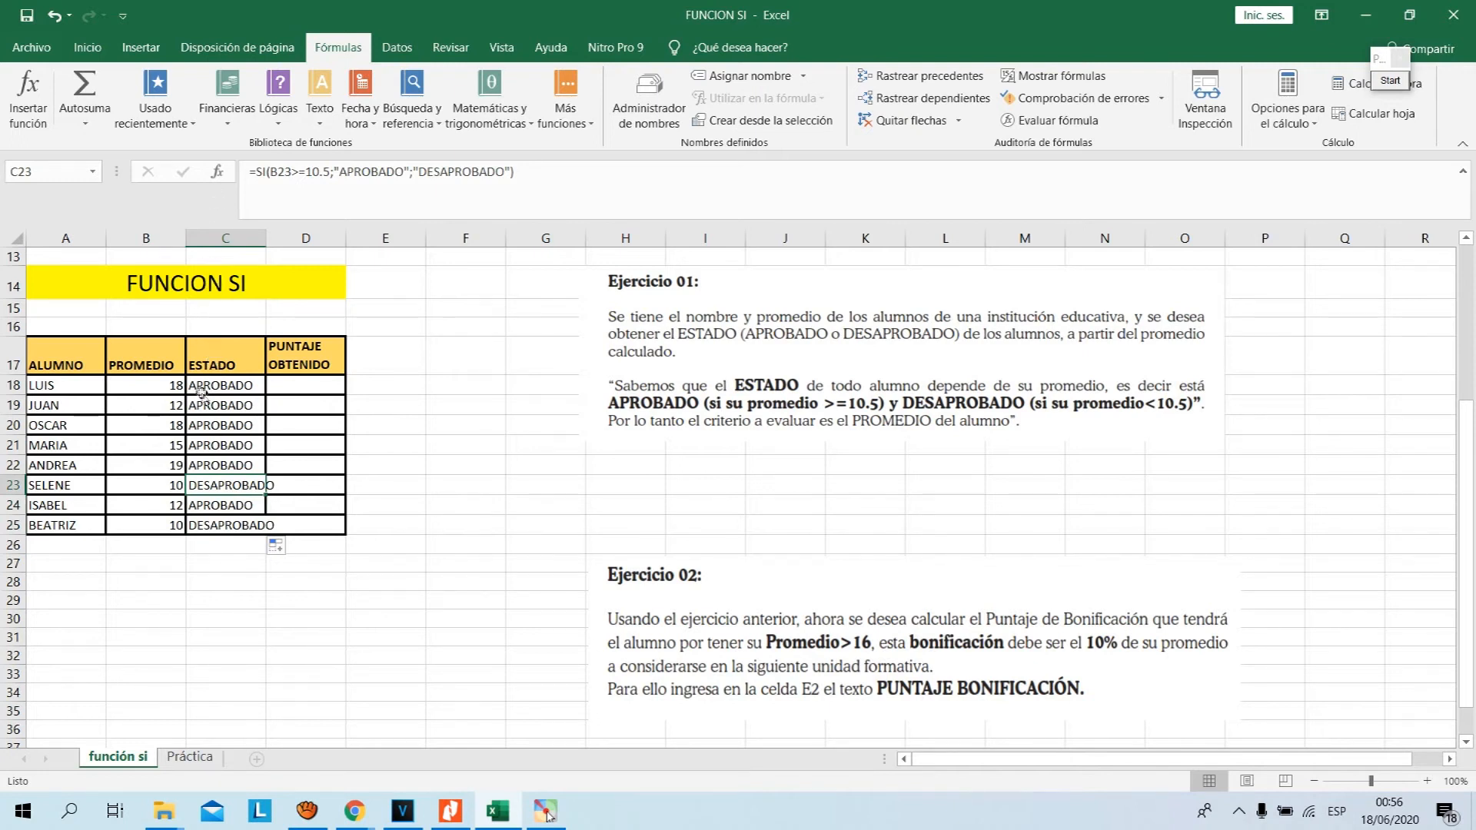
left_click_drag(268, 238, 267, 238)
left_click(268, 238)
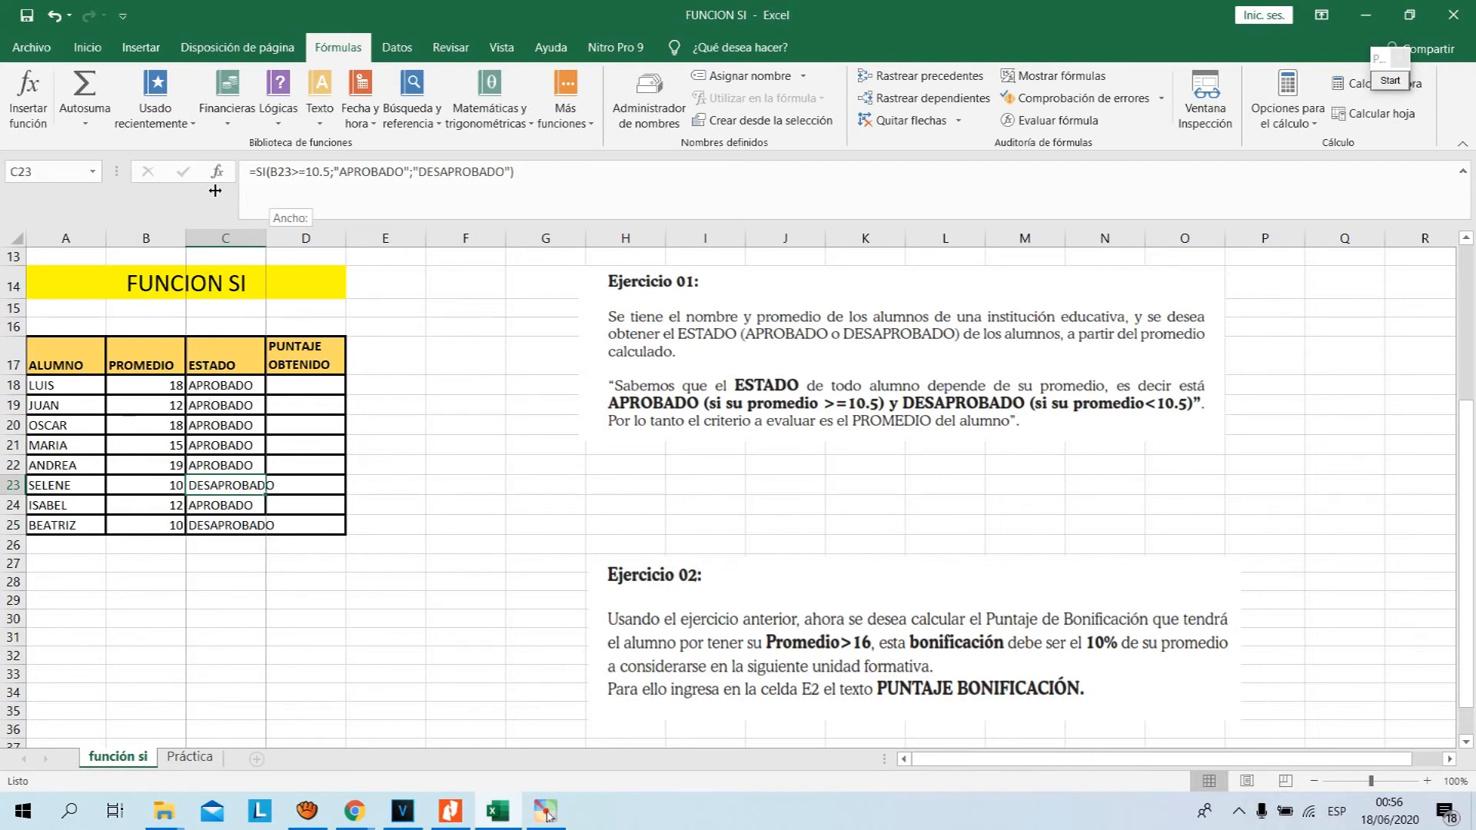
double_click(266, 239)
left_click(266, 238)
left_click(319, 426)
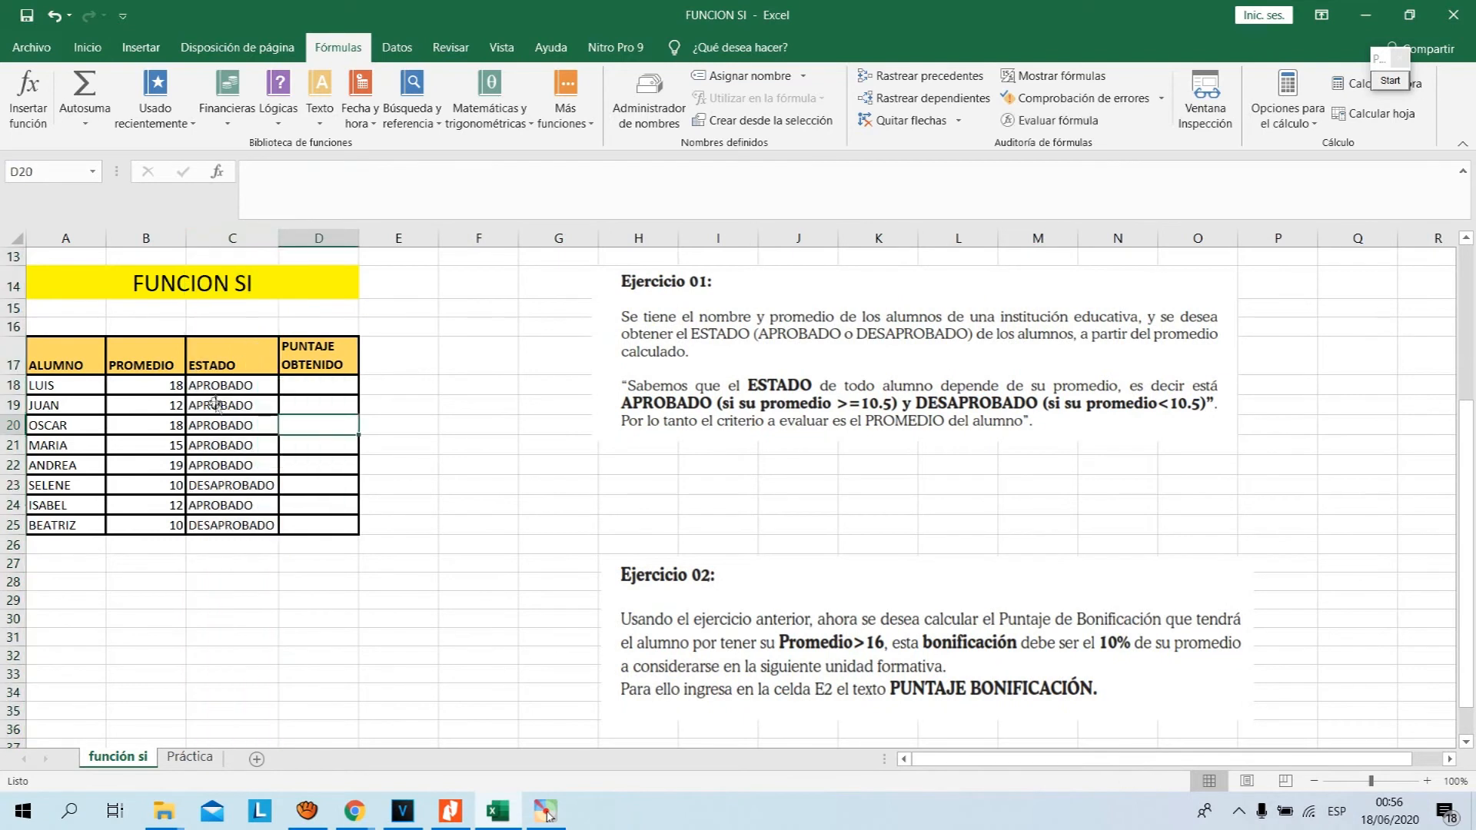
Check the SI formulas and results in C18 to C23 against the corresponding PROMEDIO values.
key("Left")
key("Up")
key("Up")
key("Down")
key("Down")
key("Down")
key("Down")
key("Down")
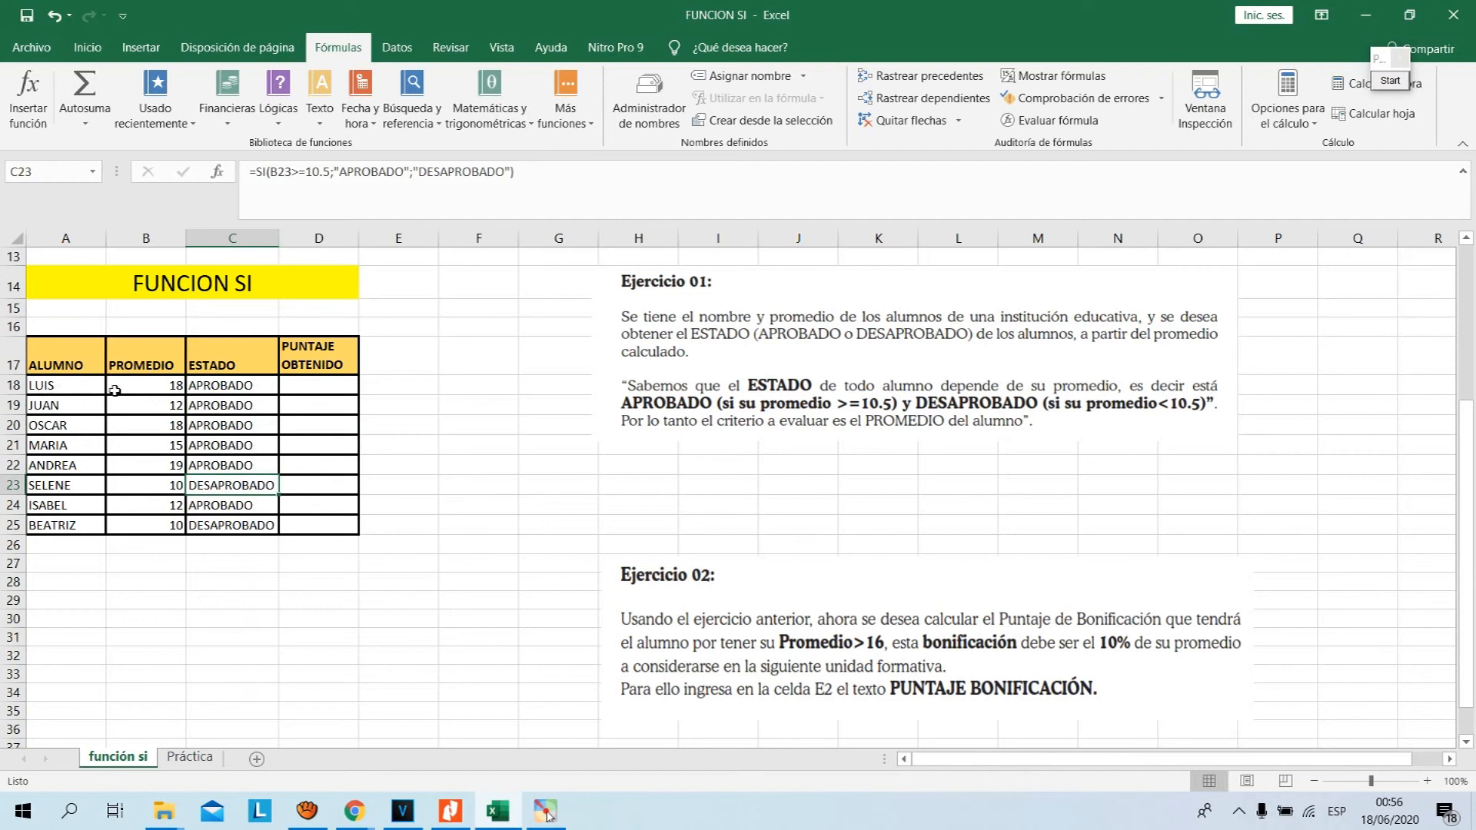
key("Left")
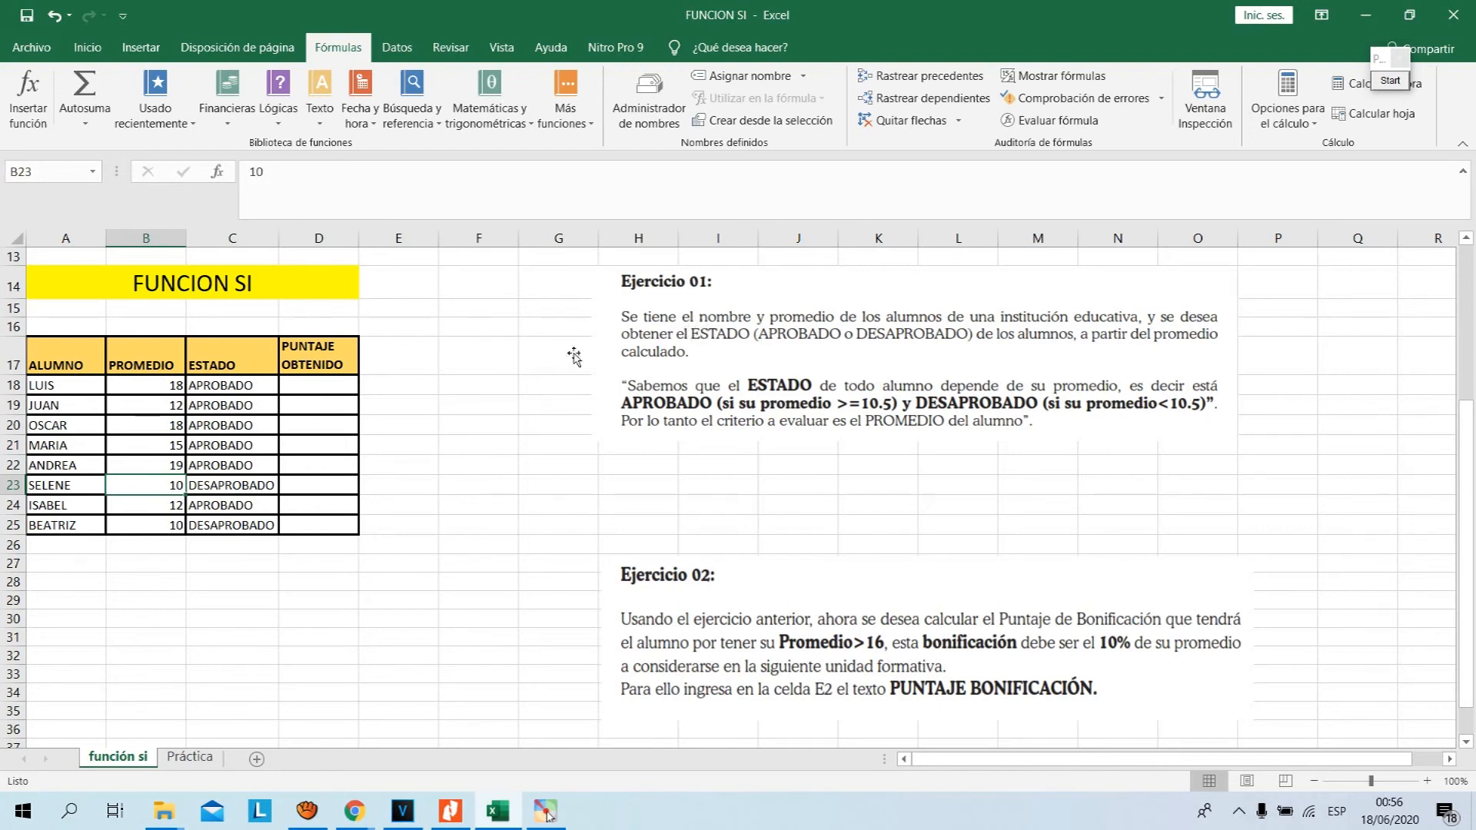
Review the ESTADO formulas from C25 back up to C18, ending on the PUNTAJE OBTENIDO cell D18.
left_click(230, 525)
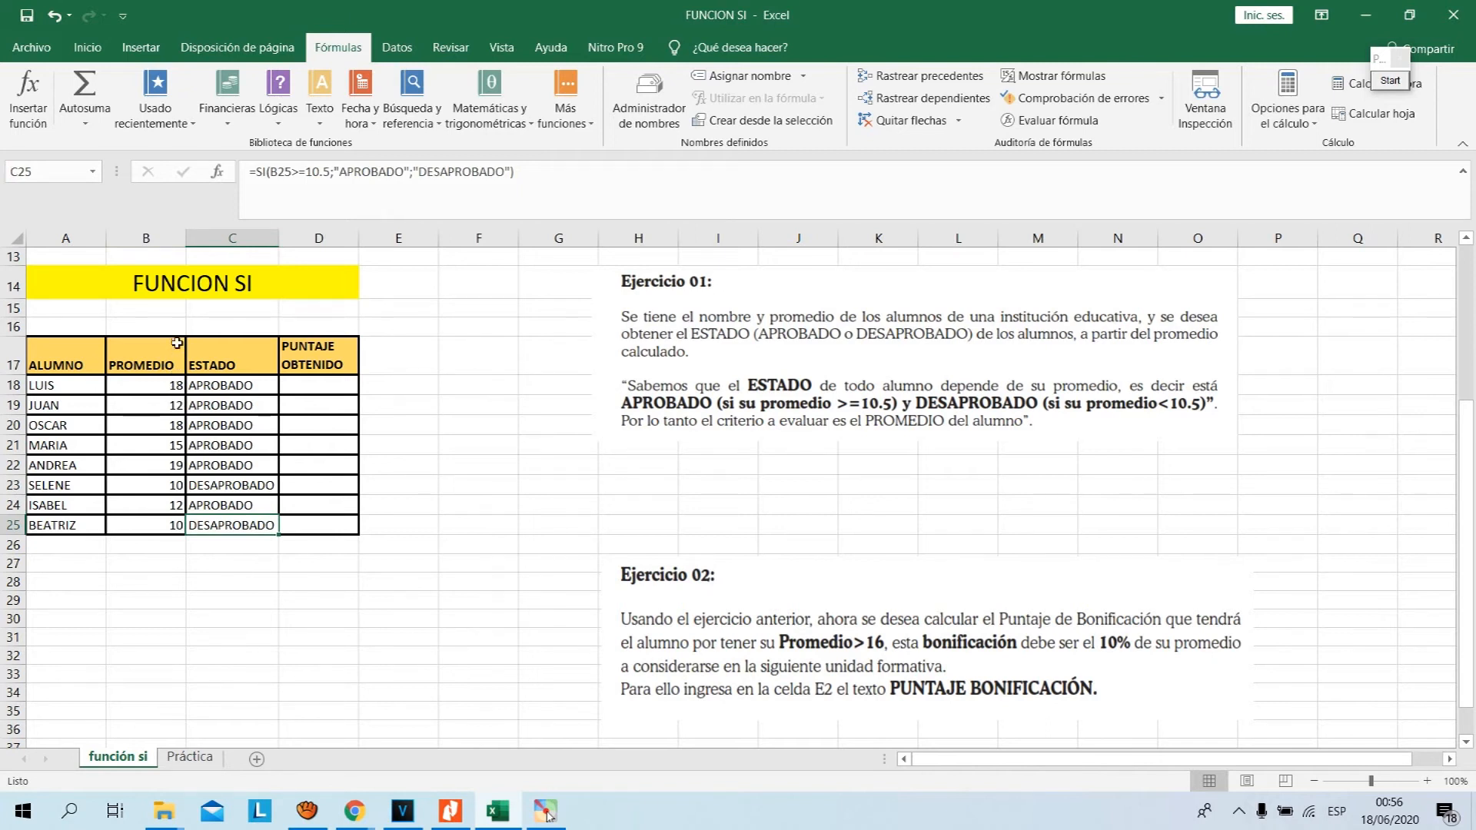
key("Up")
key("Up")
key("Up")
key("Up")
key("Up")
key("Up")
key("Up")
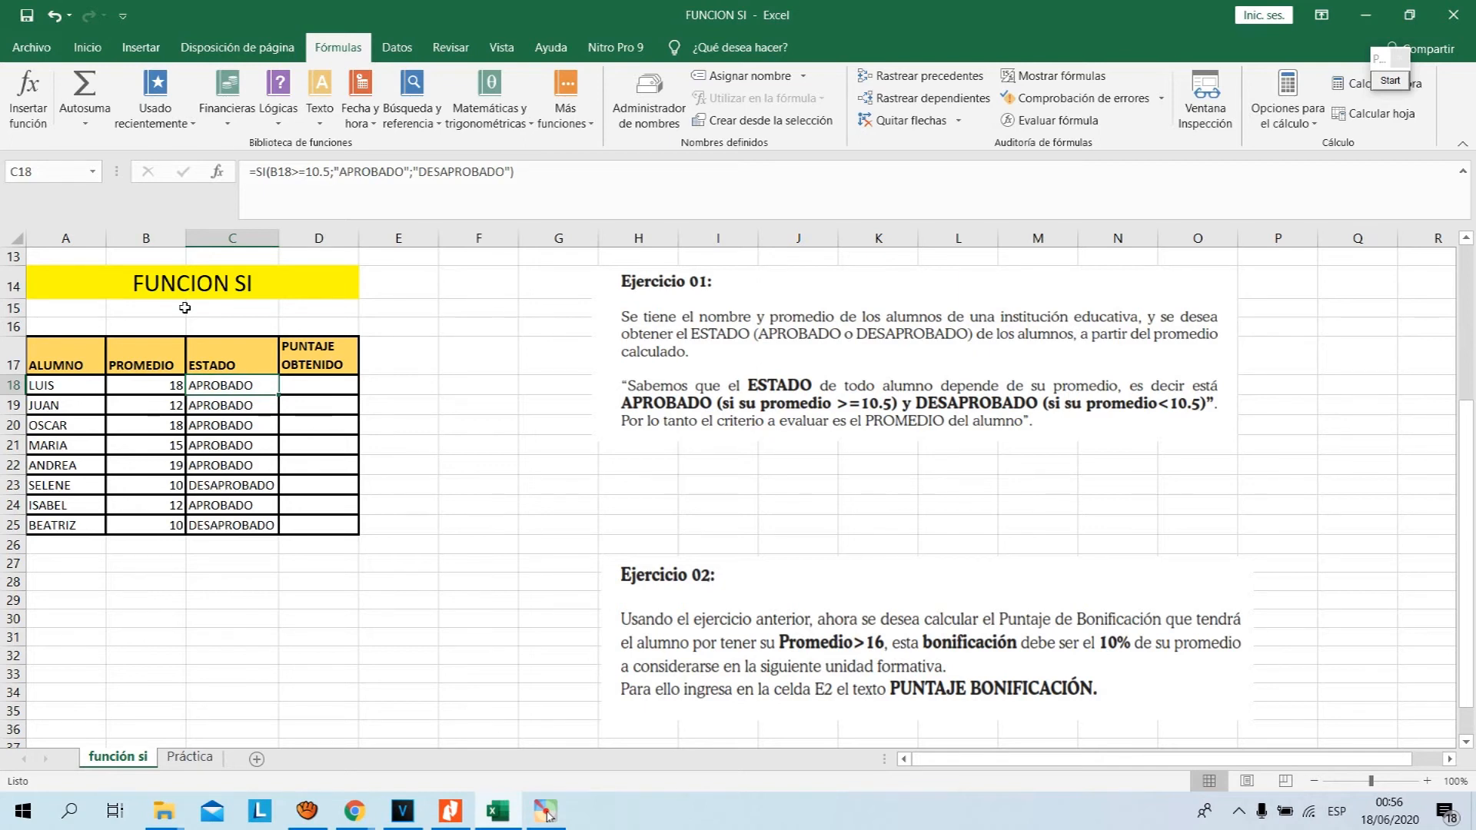
key("Right")
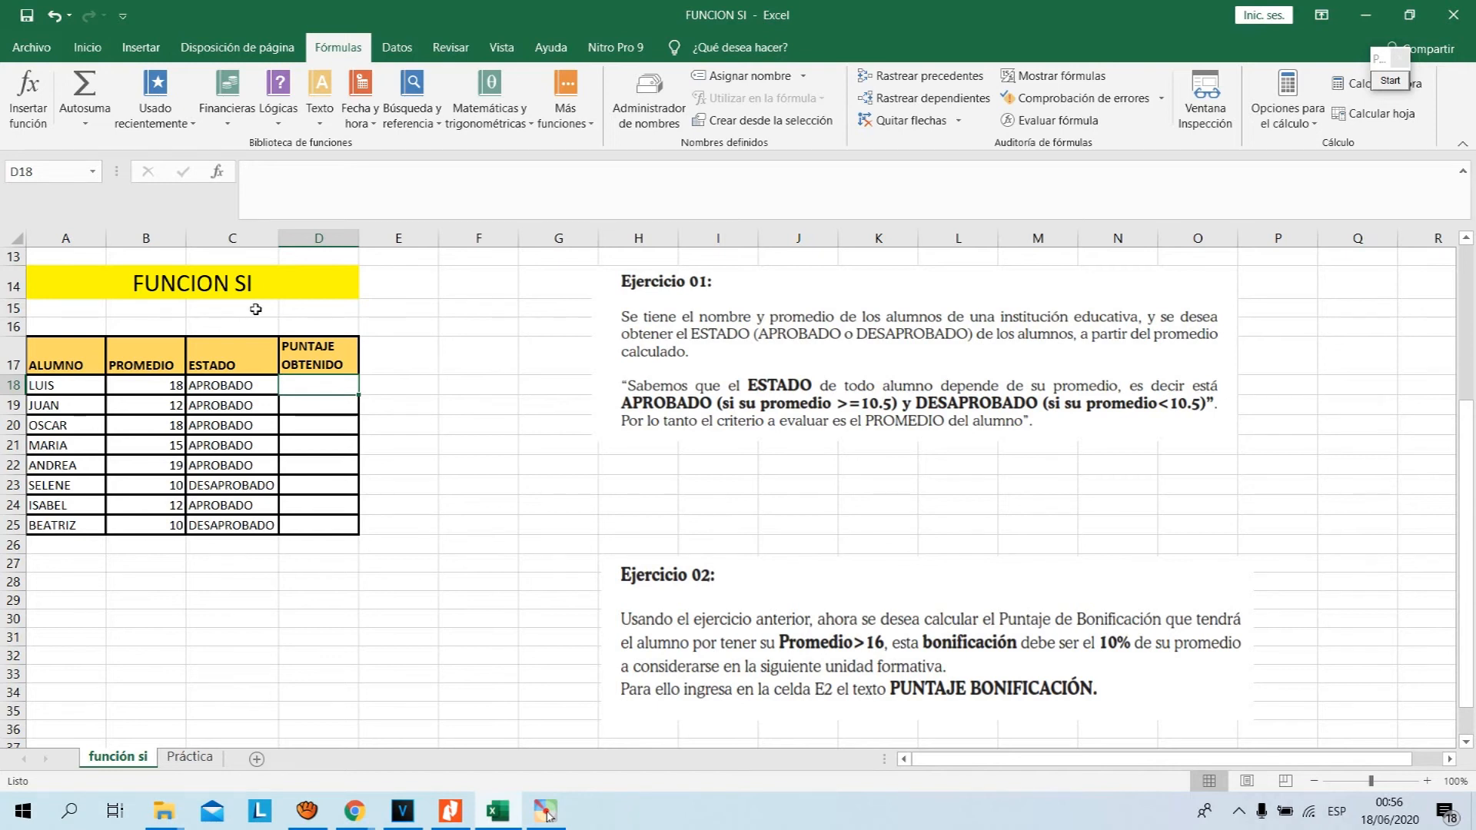
key("Left")
key("Right")
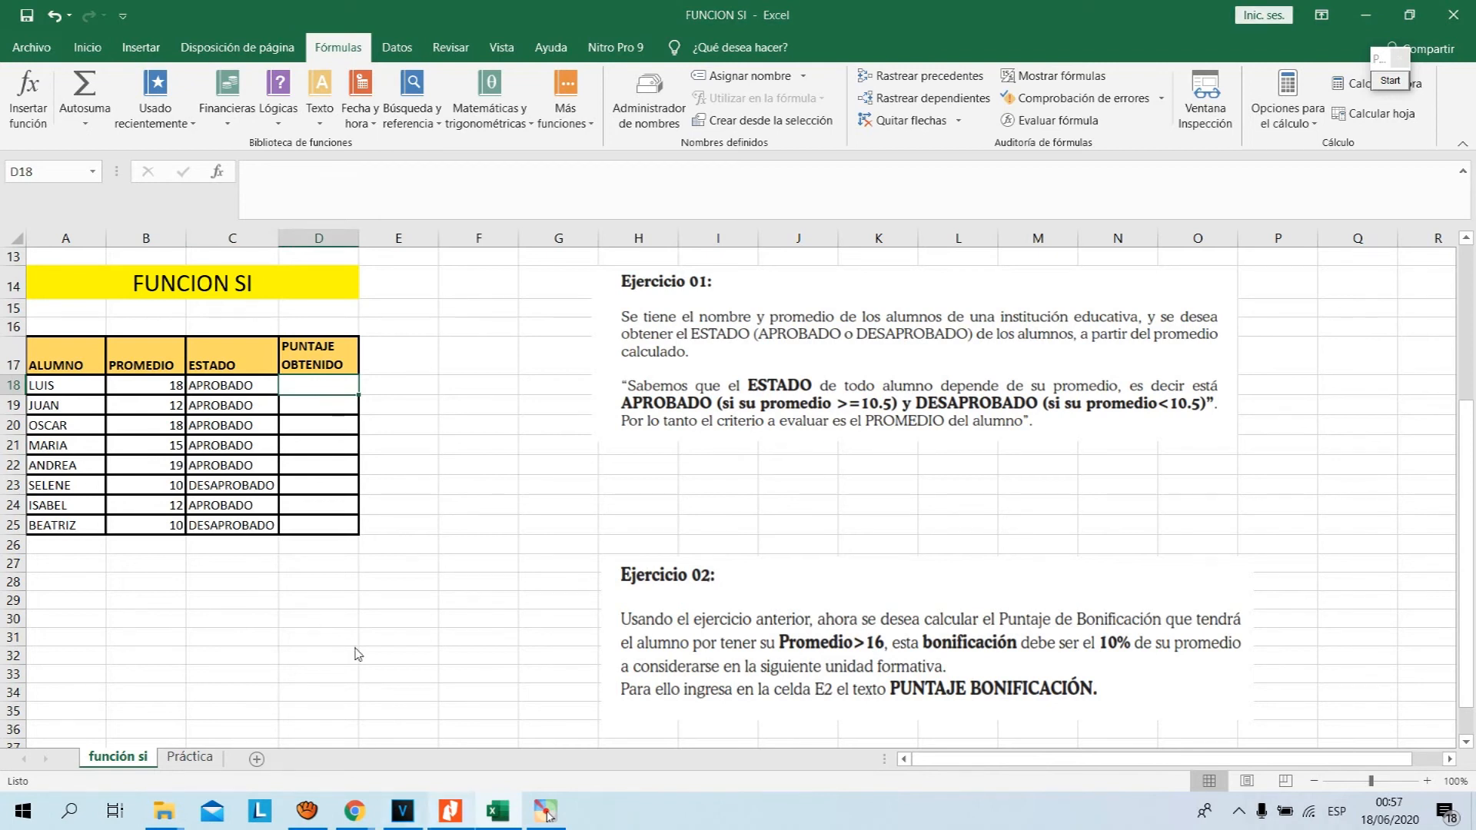
Switch to the PDF in Nitro Pro and read the FUNCIÓN SI note and the Ejercicio 01 statement.
key("alt+Tab")
scroll(598, 370, "up", 2)
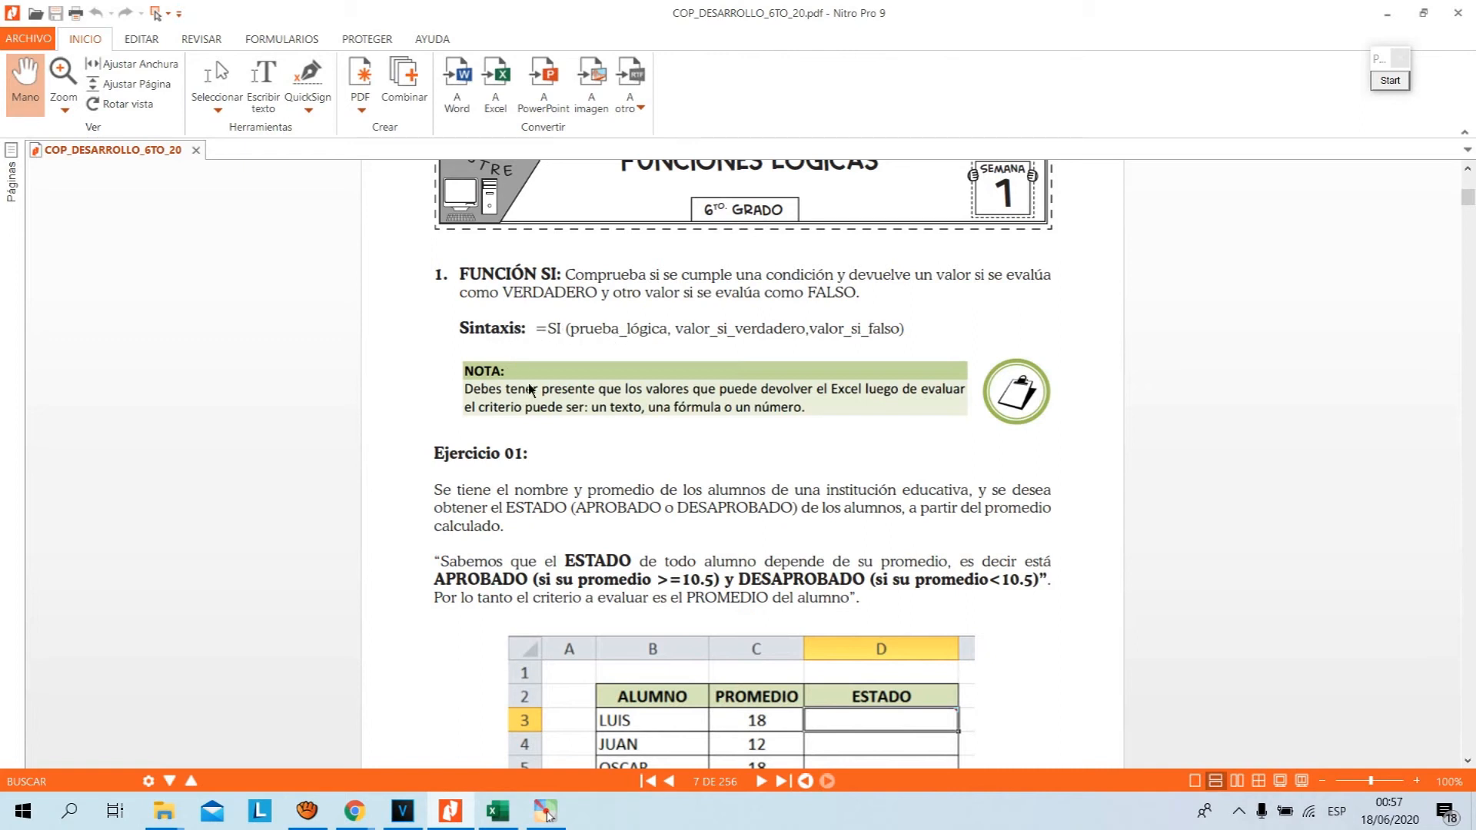
scroll(535, 396, "down", 3)
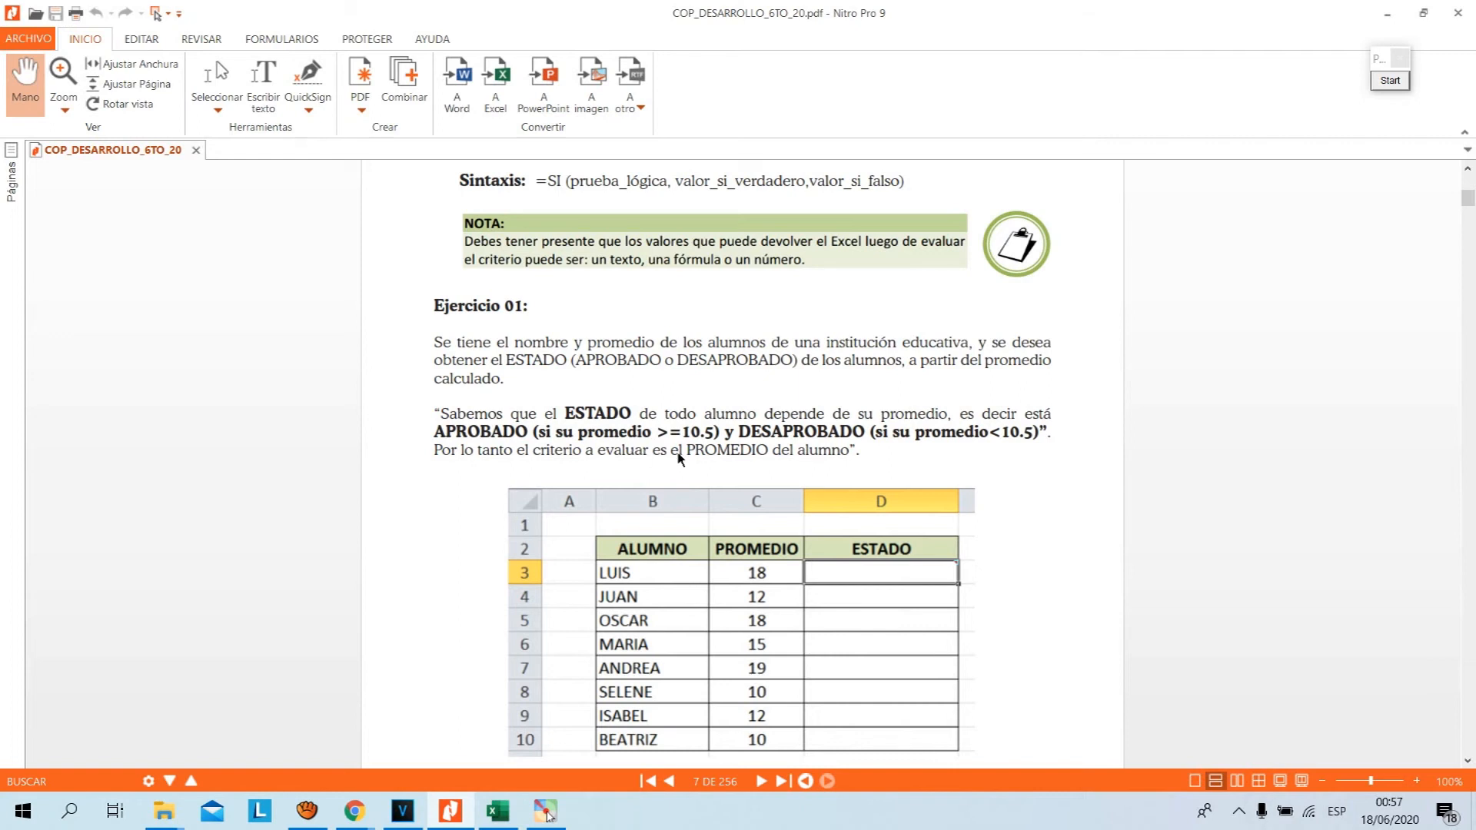
Switch back to Excel, review the ESTADO results row by row and read the Ejercicio 02 statement.
key("alt+Tab")
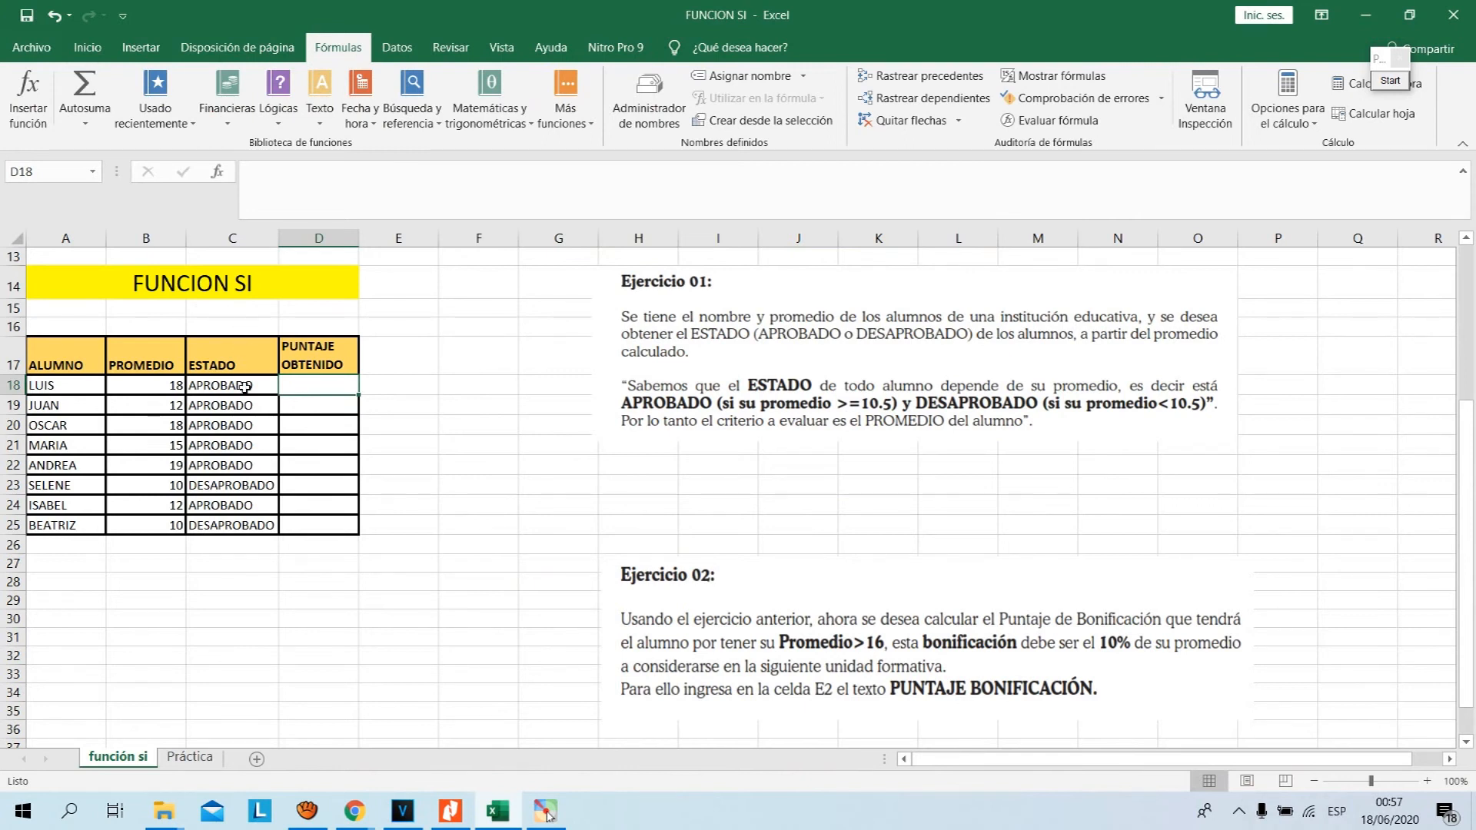
key("Down")
key("Down")
key("Down")
key("Down")
key("Down")
key("Down")
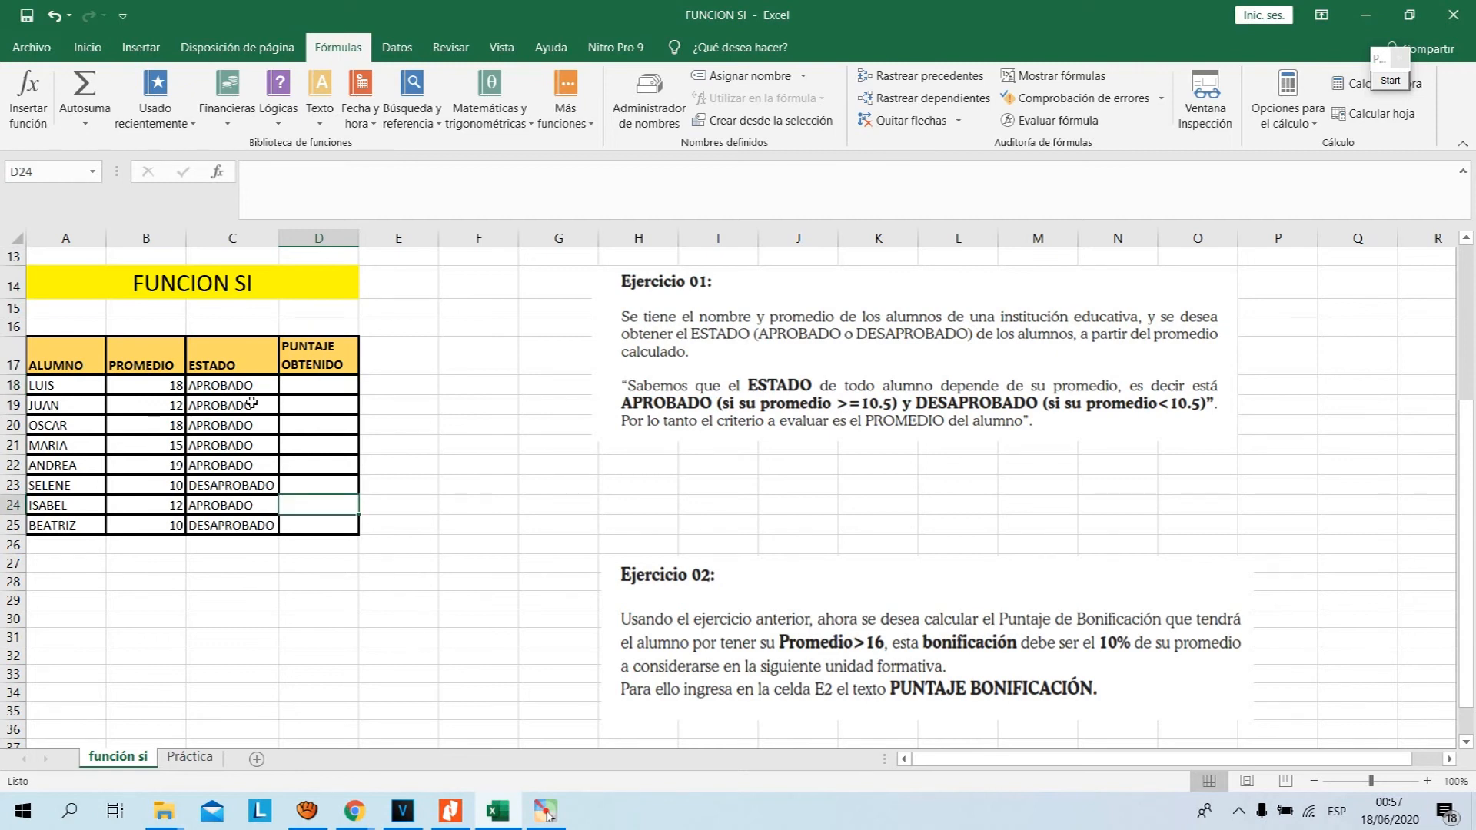
left_click(251, 381)
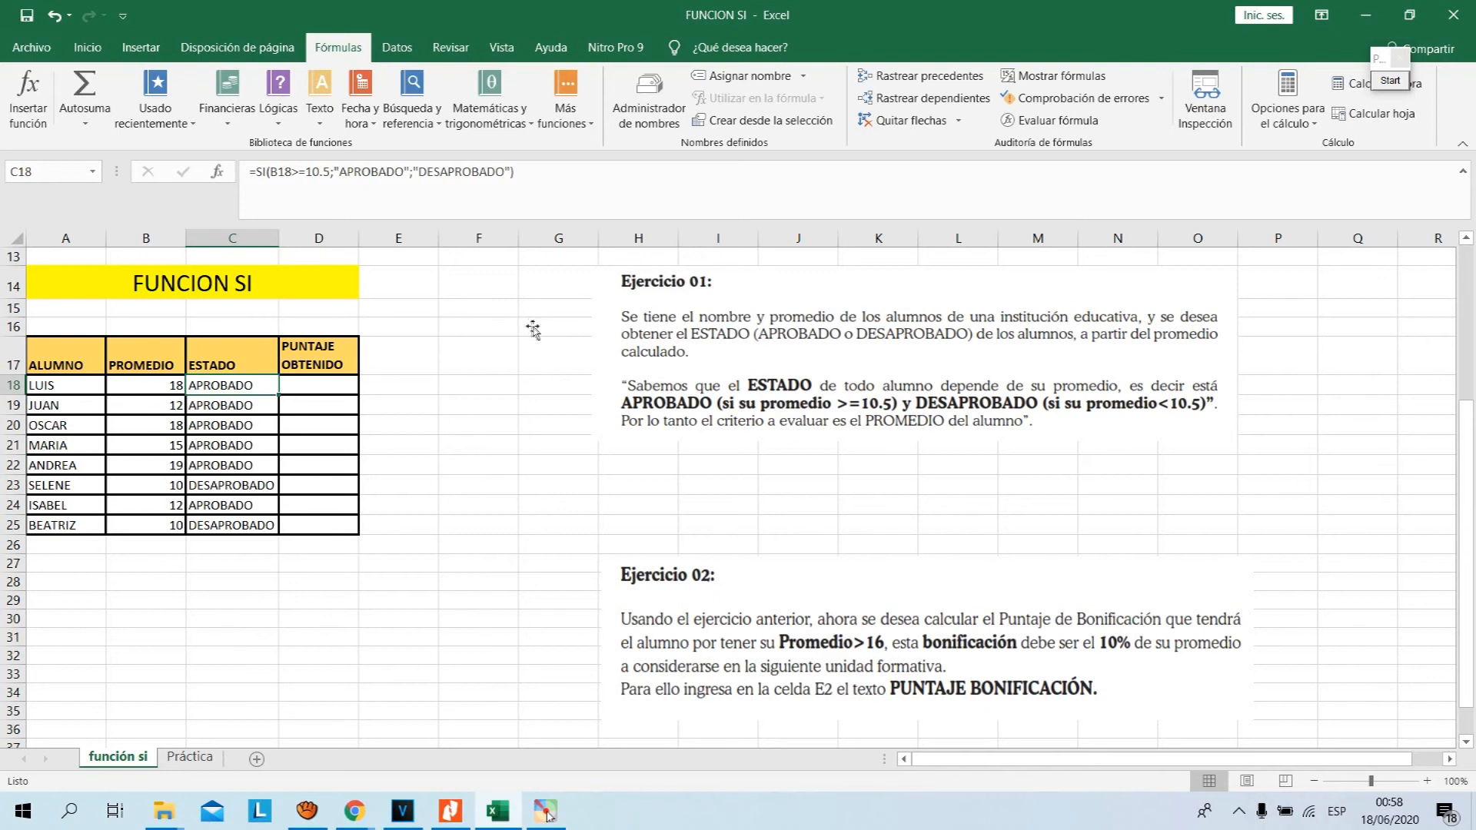
key("Right")
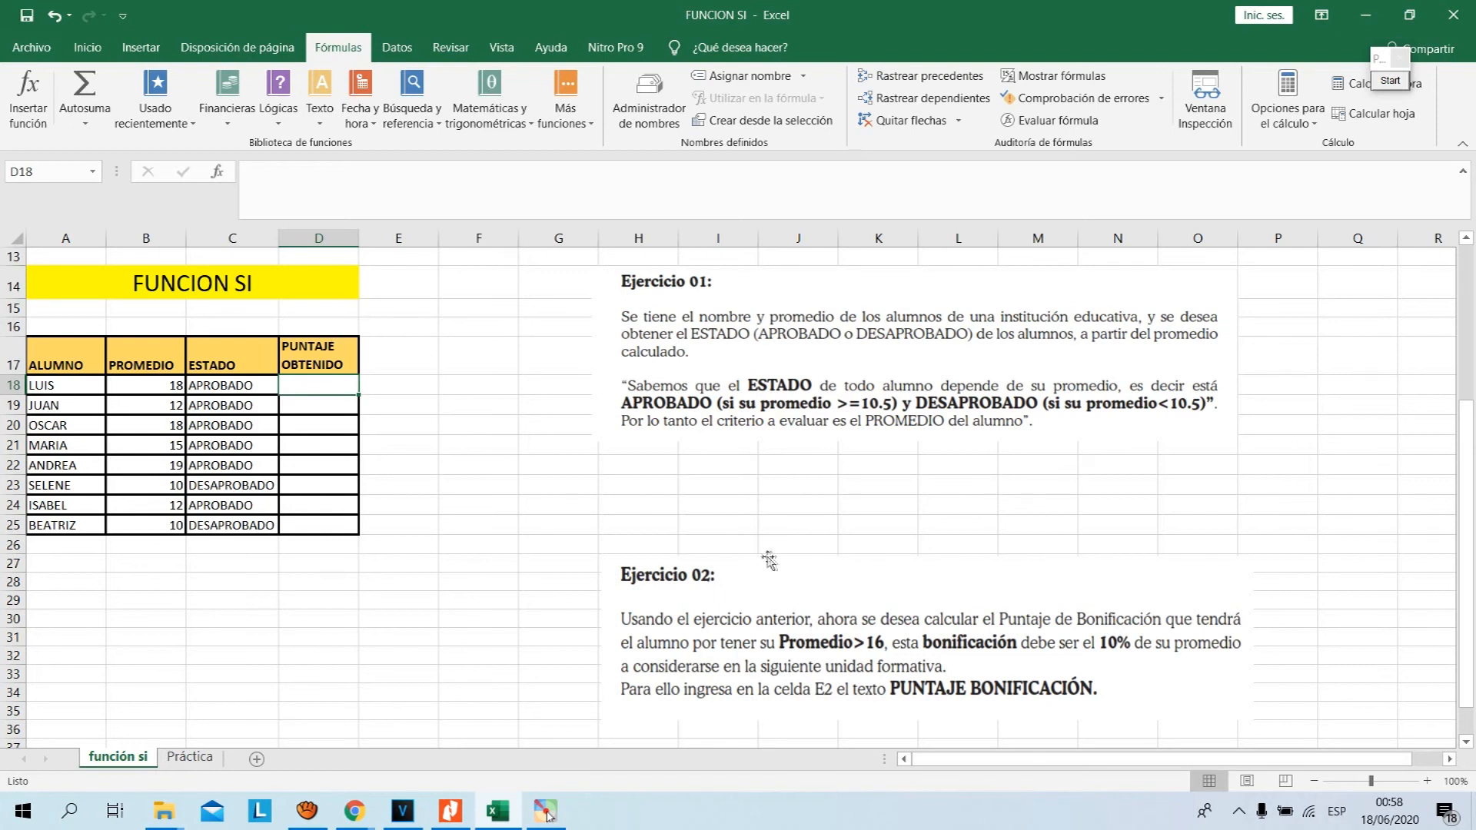
scroll(580, 499, "down", 1)
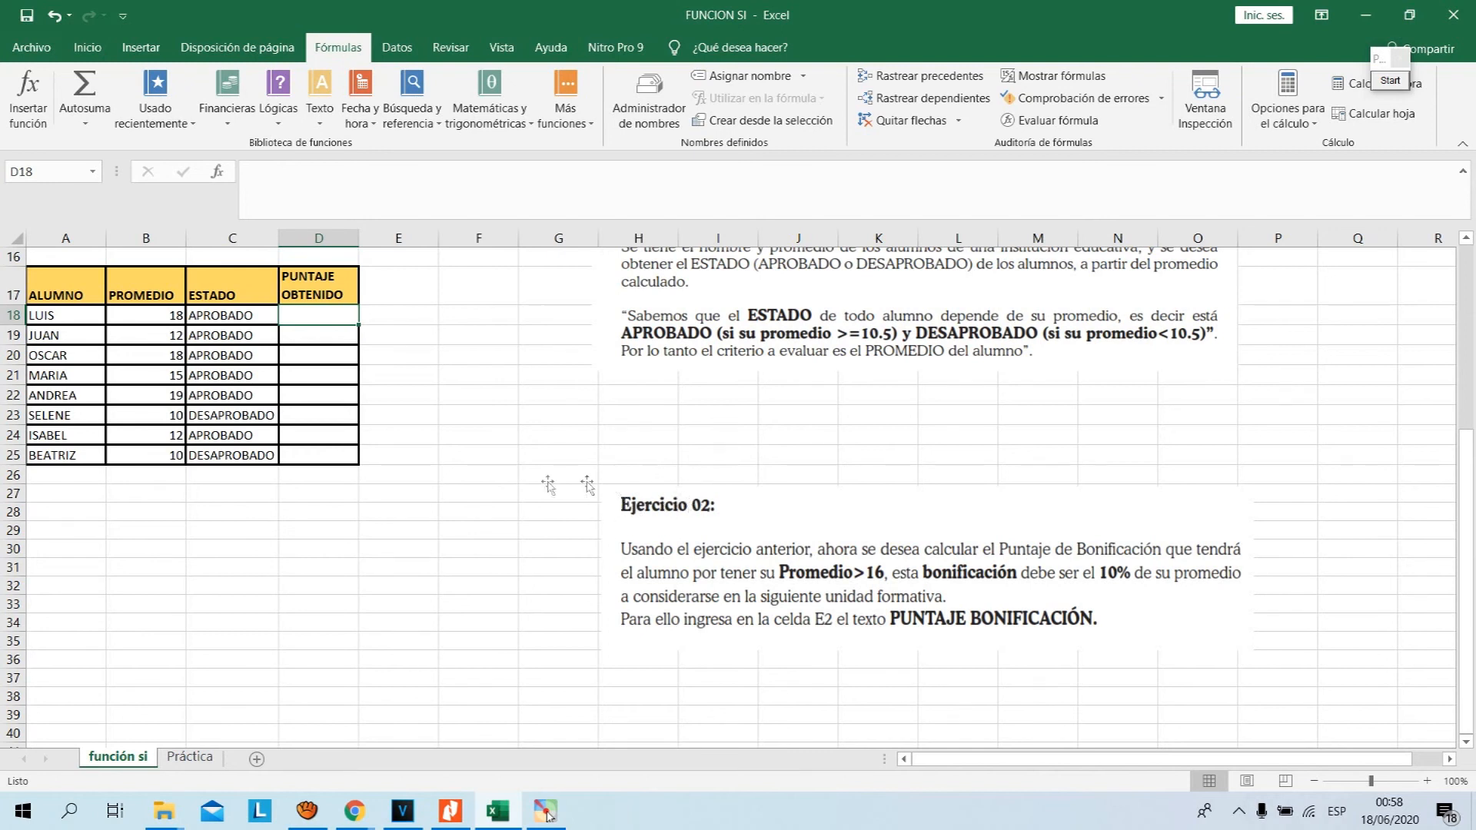
Switch to the PDF in Nitro Pro and look through the Ejercicio 01 solution up to page 9.
left_click(451, 810)
scroll(517, 425, "down", 8)
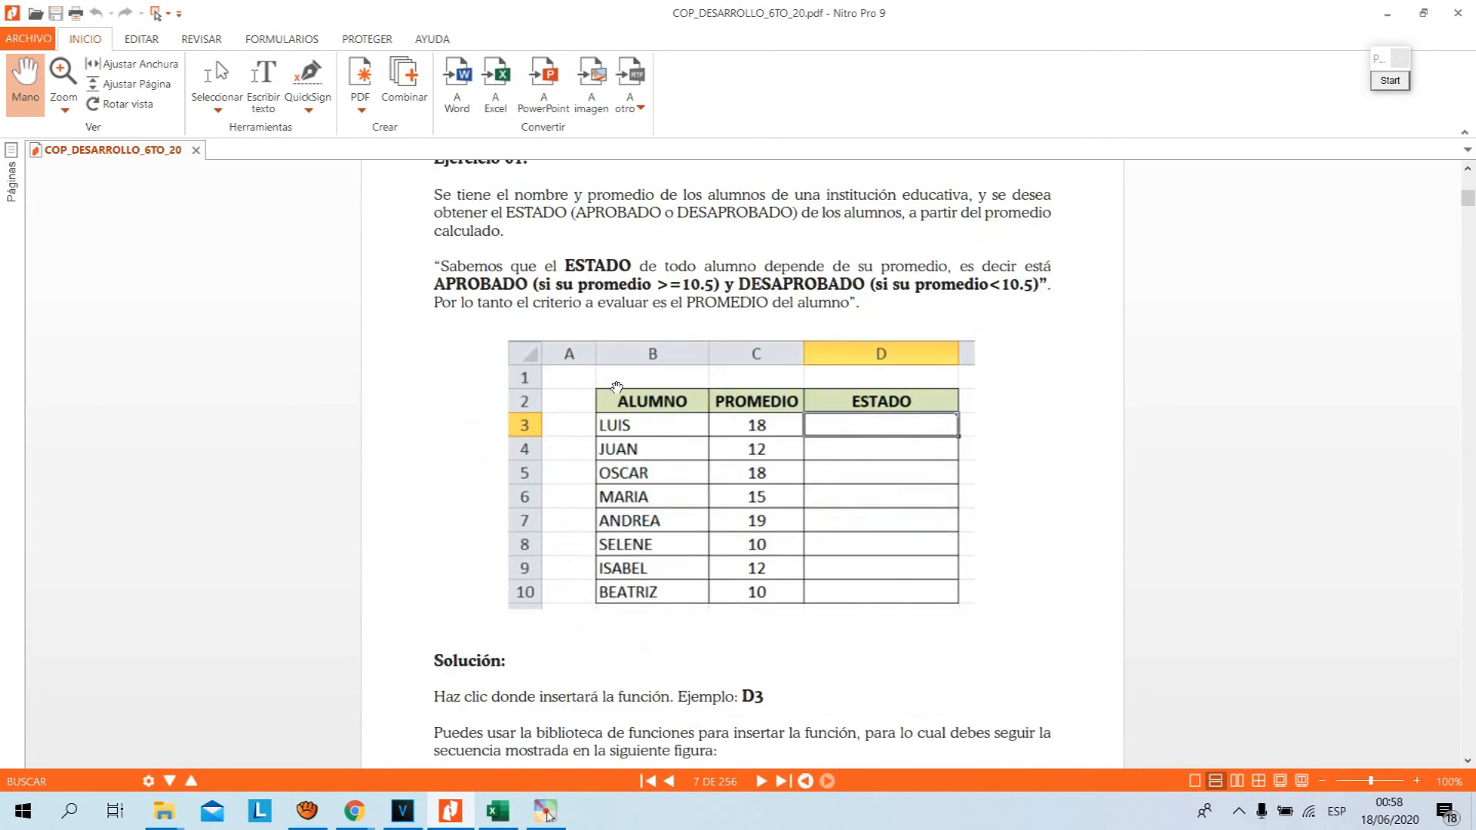
scroll(646, 396, "down", 10)
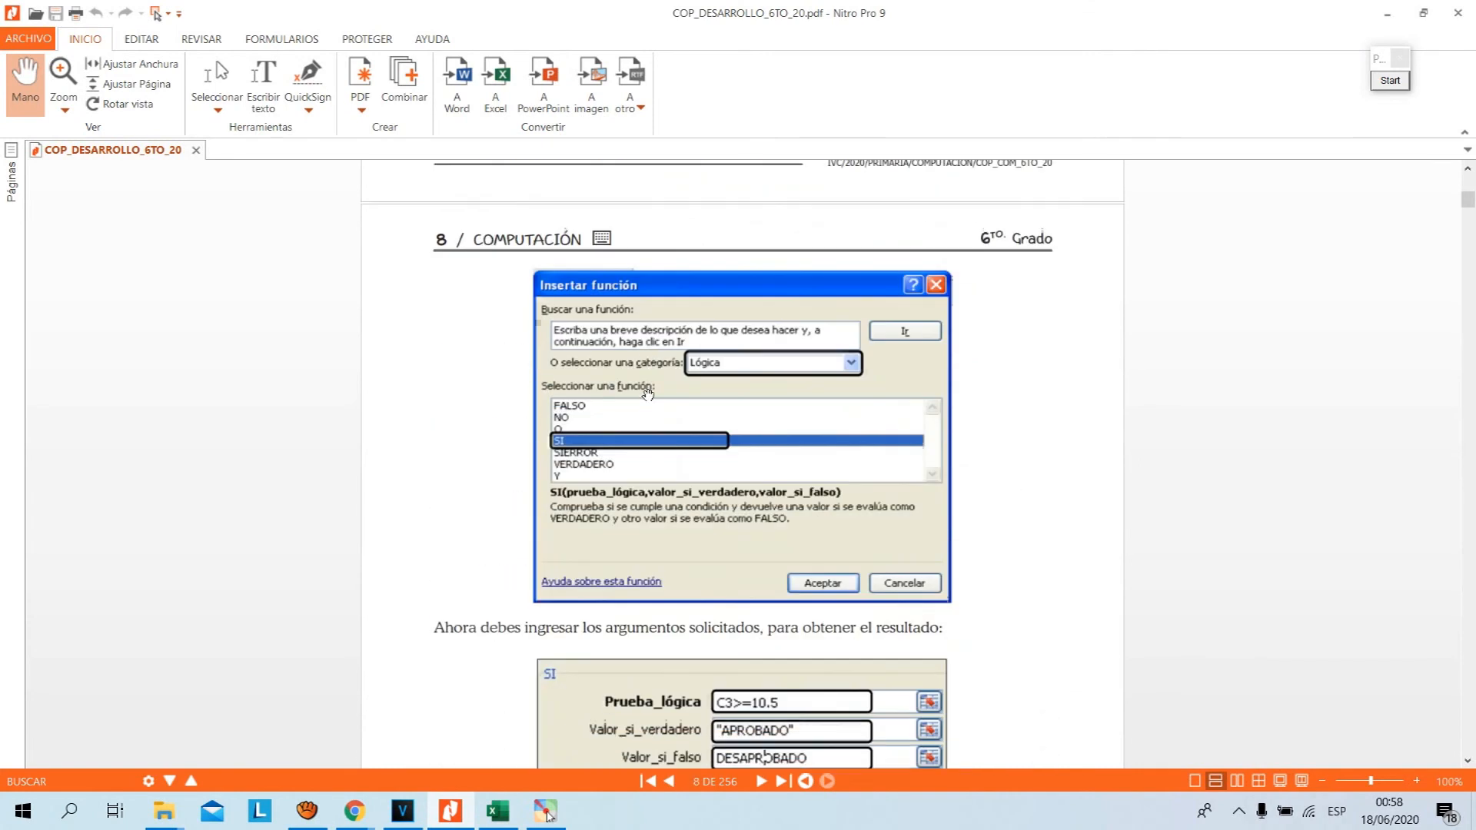
scroll(645, 403, "down", 3)
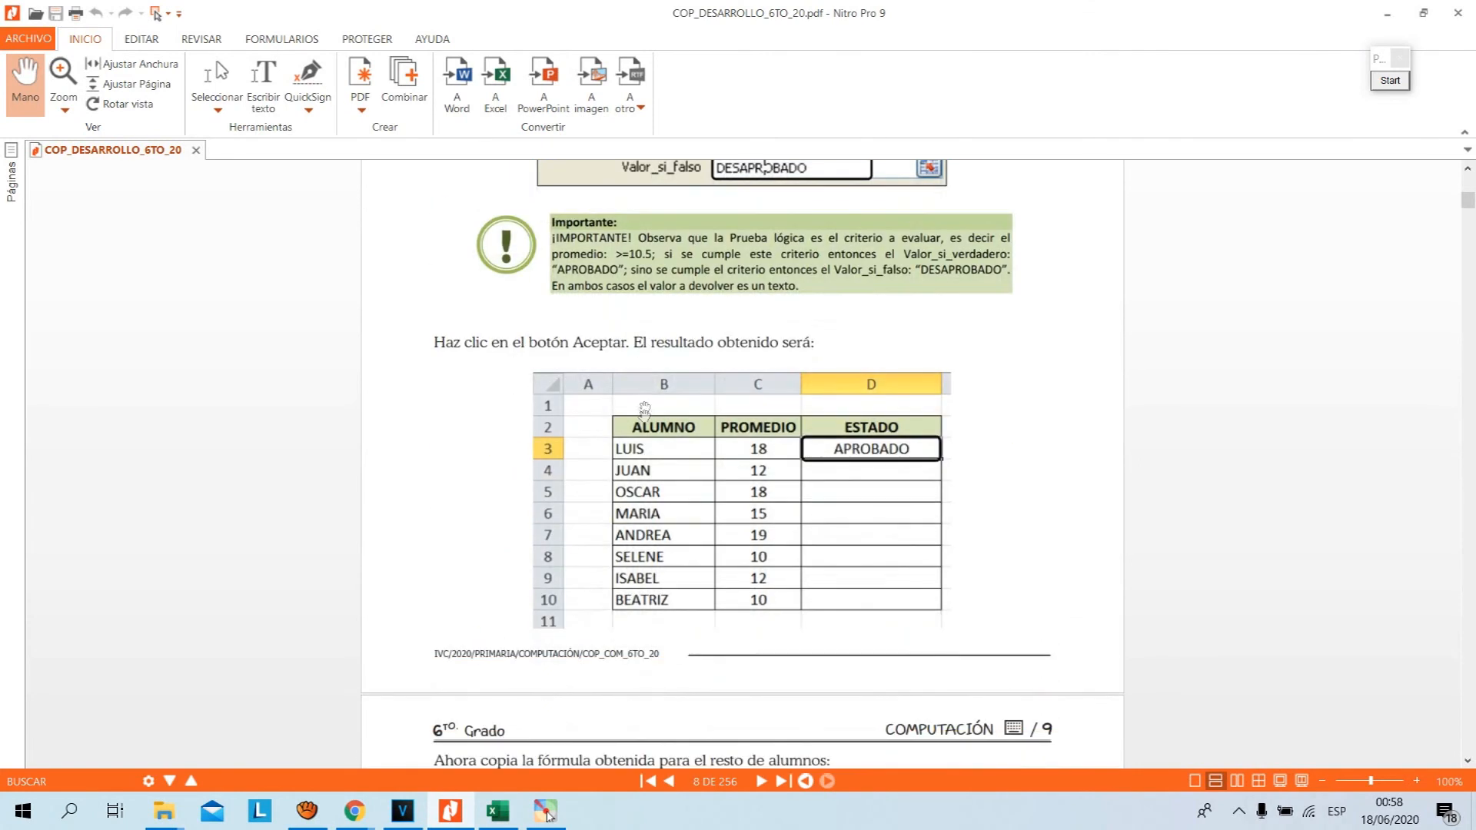
scroll(660, 382, "down", 9)
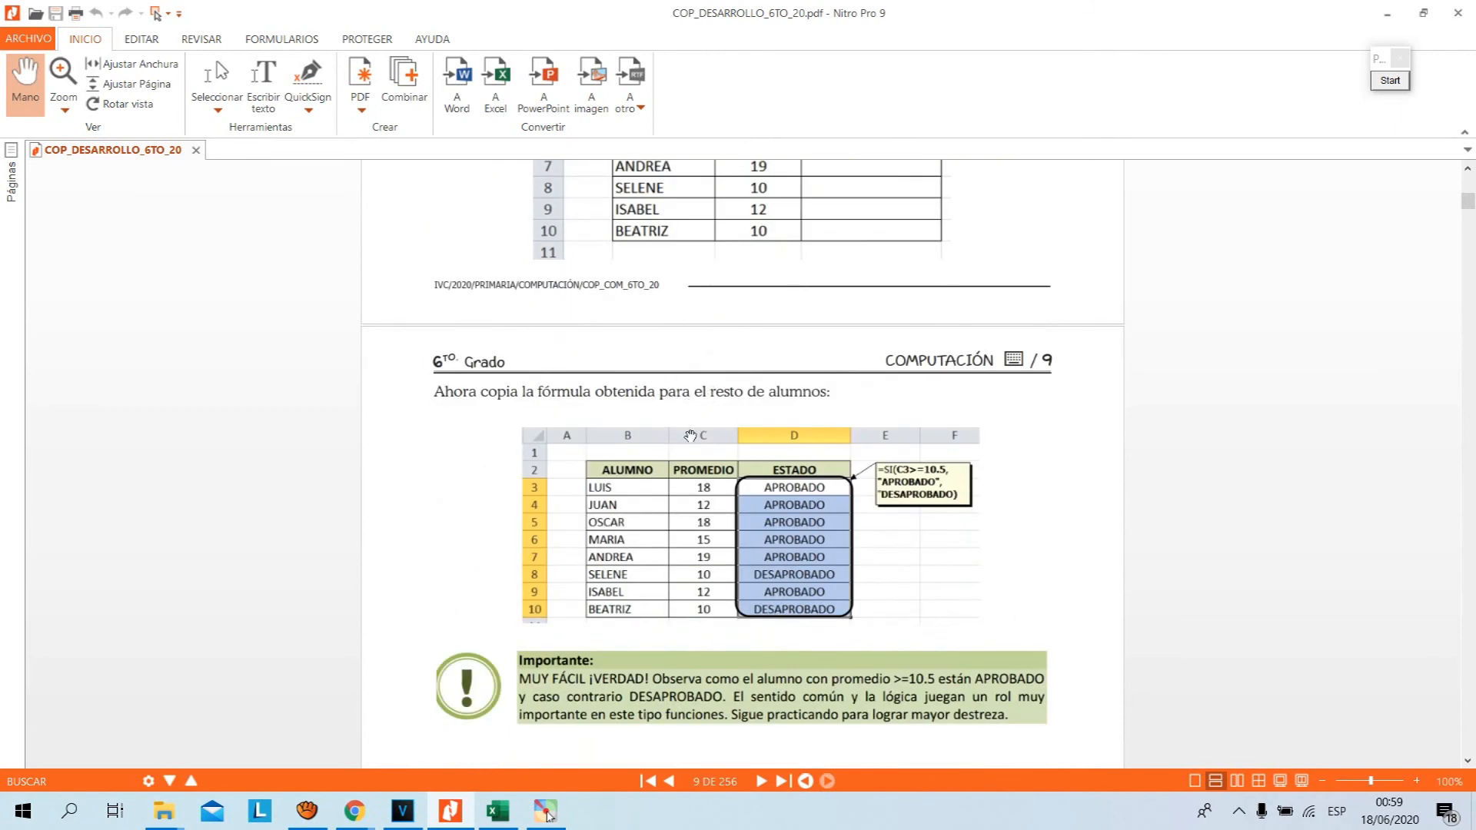
Switch back to Excel and review the PUNTAJE OBTENIDO cells D18 to D22 against the Ejercicio 02 statement.
left_click(497, 811)
key("Down")
key("Down")
key("Down")
key("Down")
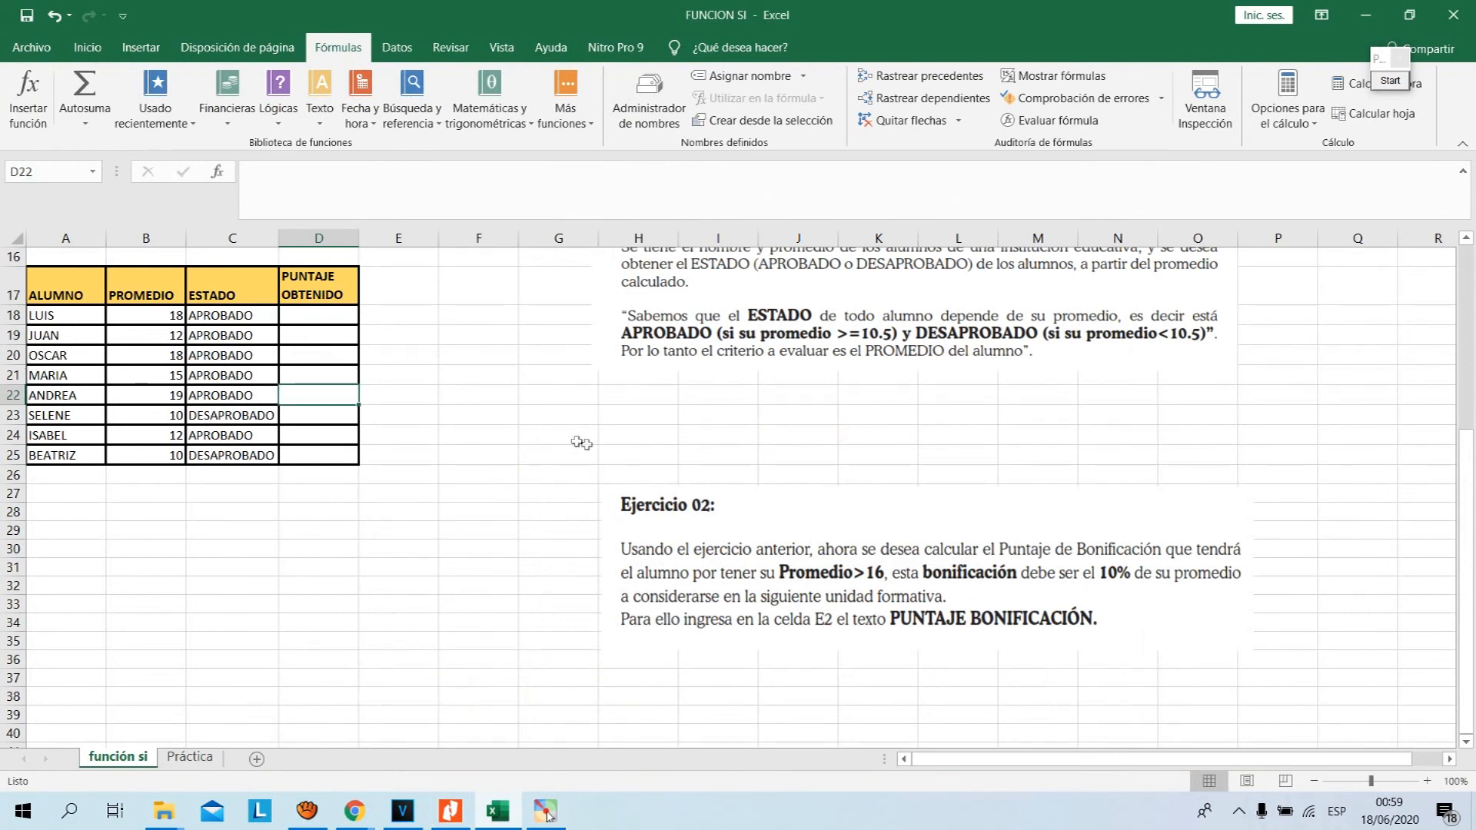
key("Up")
key("Up")
key("Up")
key("Up")
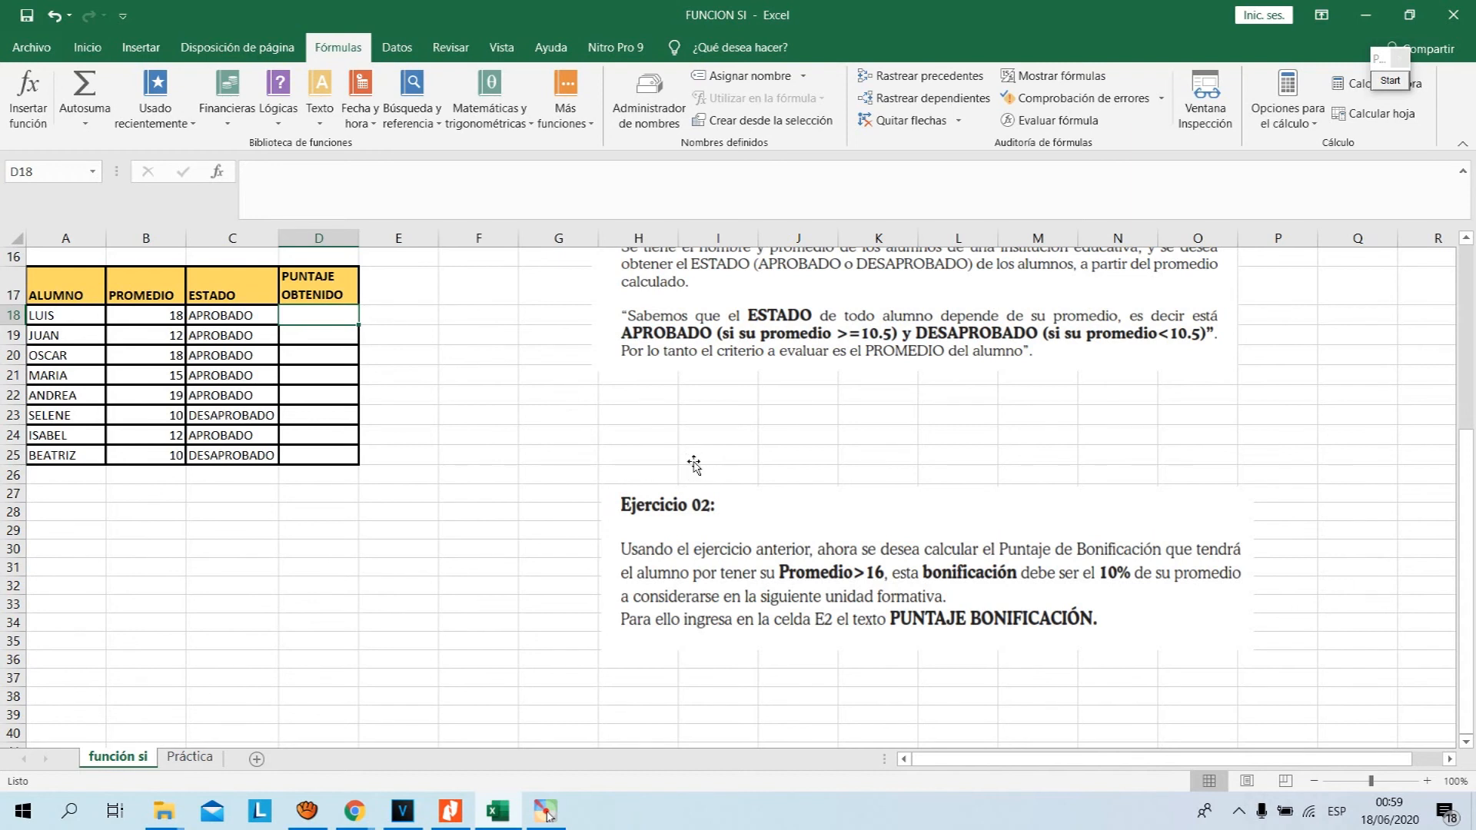
Check the PROMEDIO column for averages greater than 16, from B18 to B22.
key("Left")
key("Left")
key("Down")
key("Down")
key("Down")
key("Up")
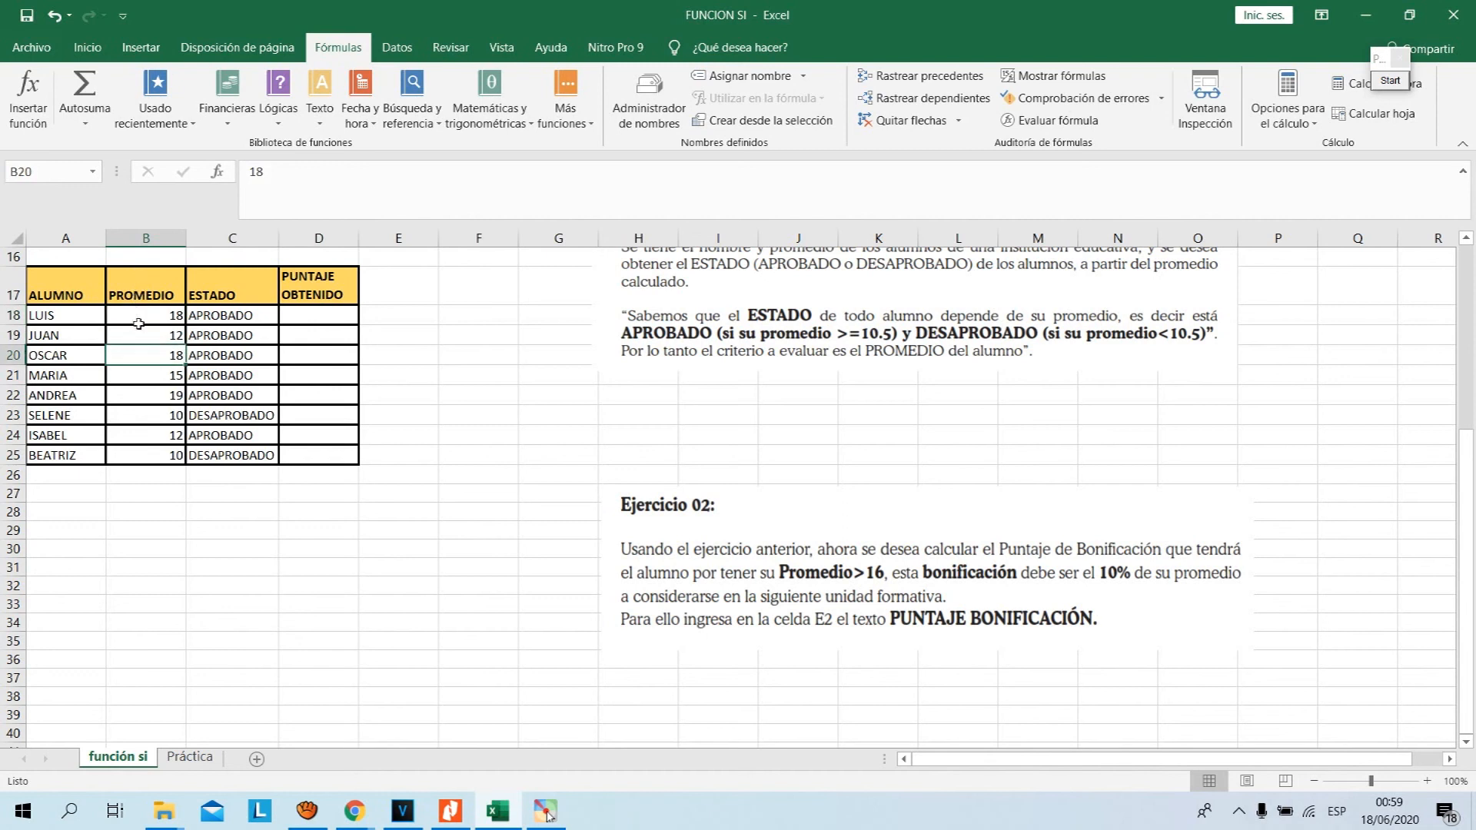
key("Down")
key("Down")
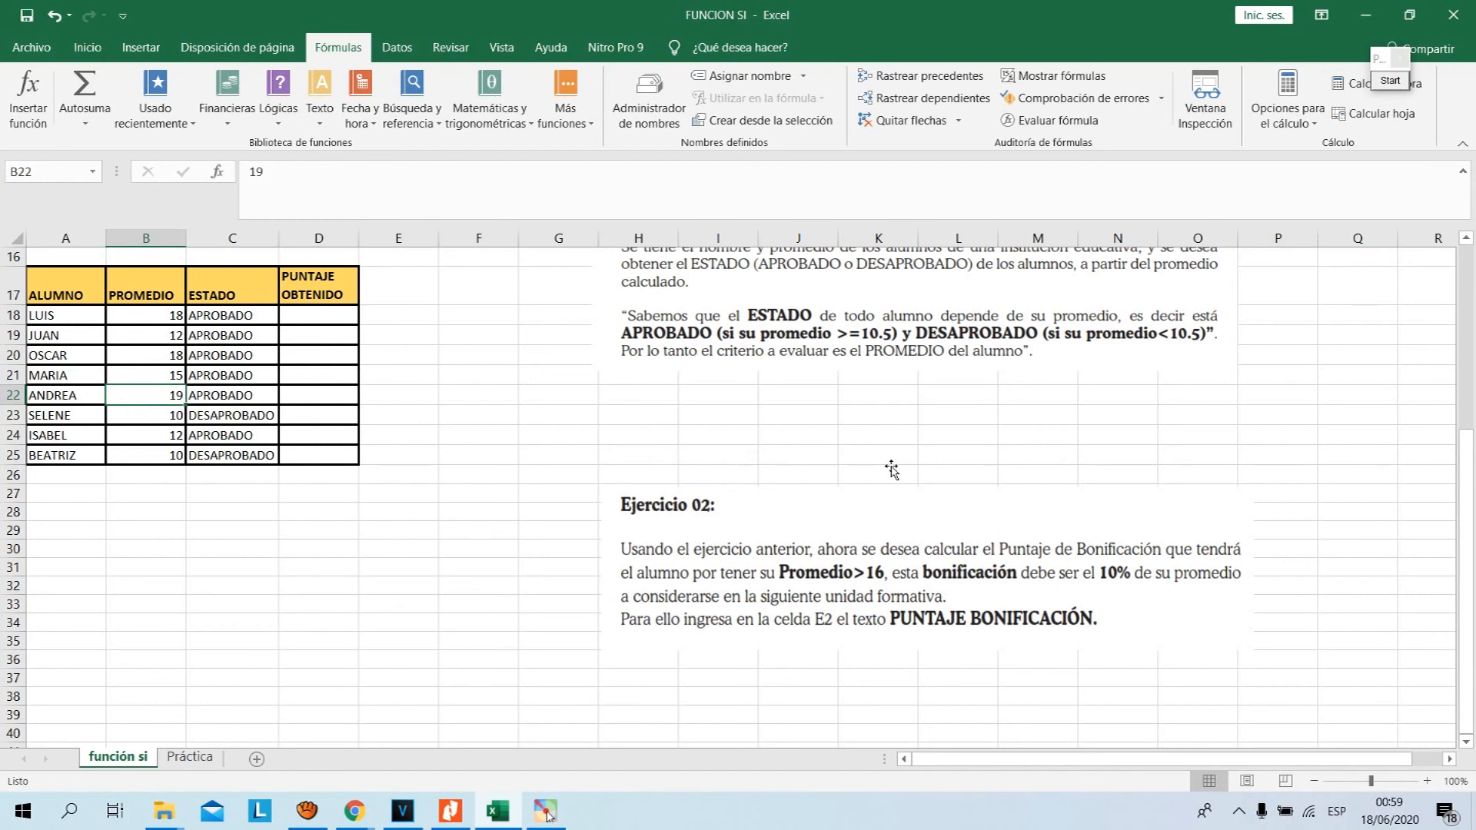
key("Up")
key("Up")
key("Up")
key("Up")
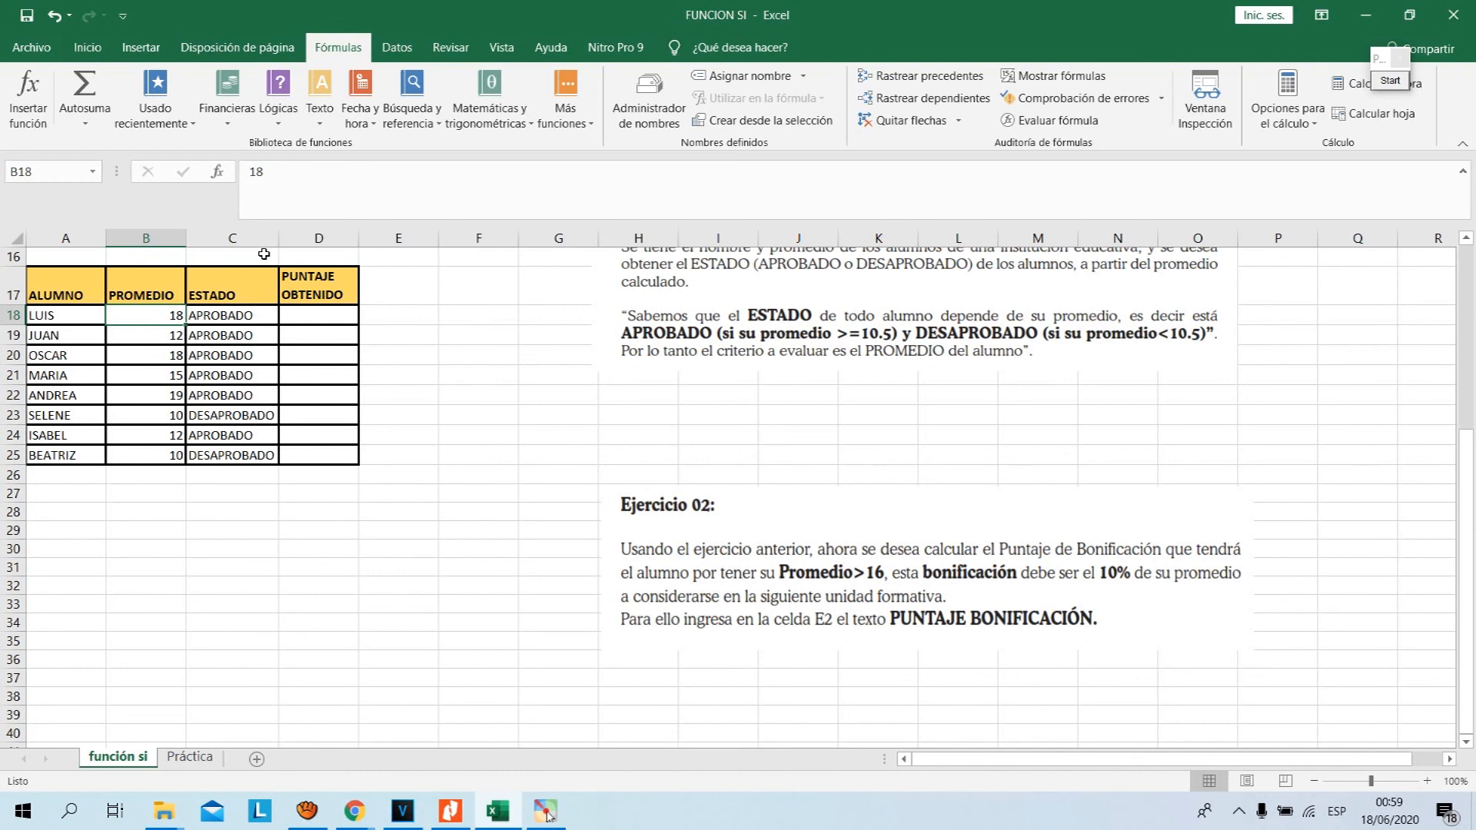
Insert the logical function SI in D18 and set its Prueba_lógica to B18>16.
key("Right")
key("Right")
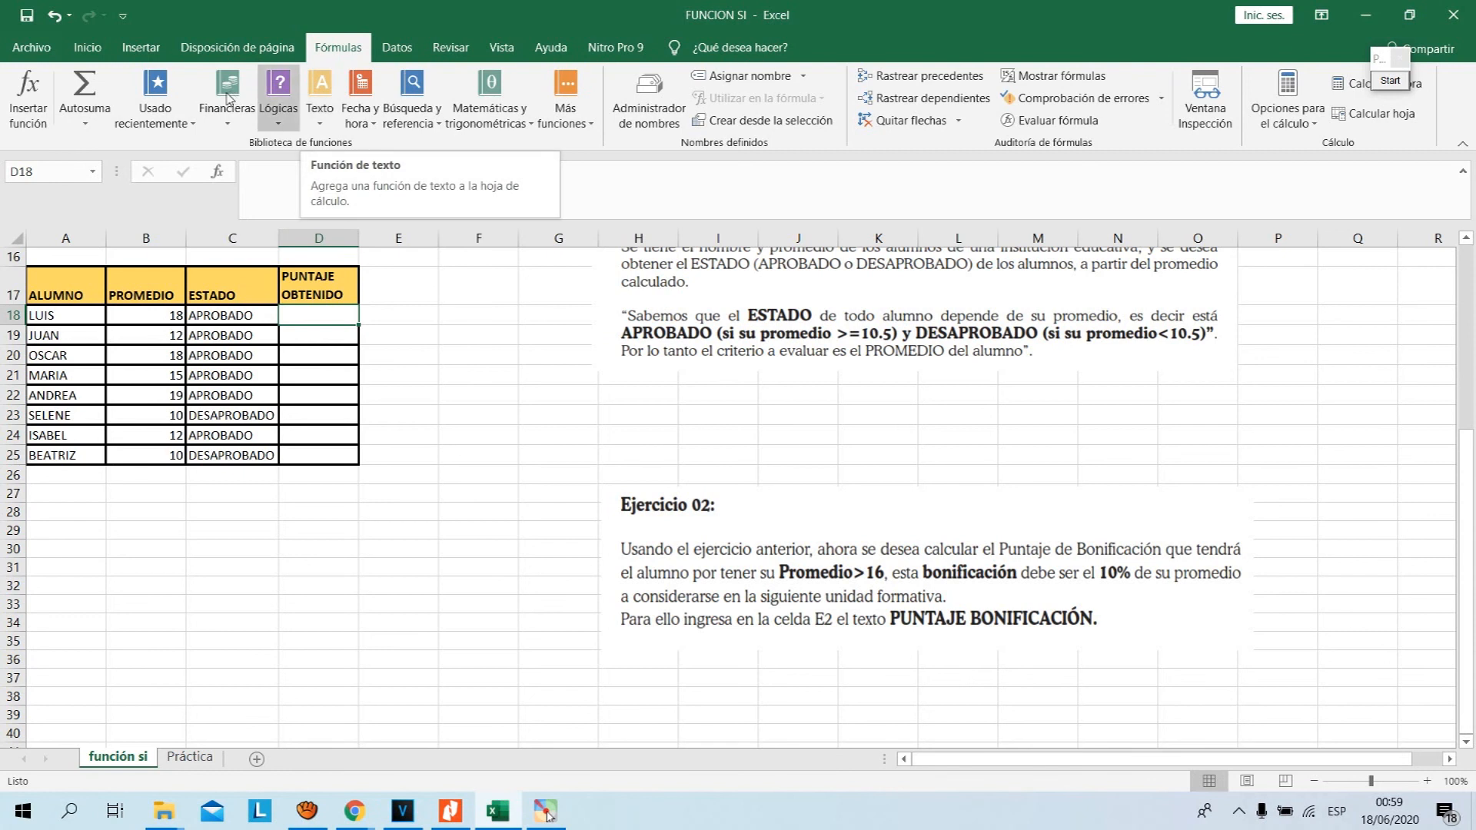
left_click(278, 96)
left_click(256, 171)
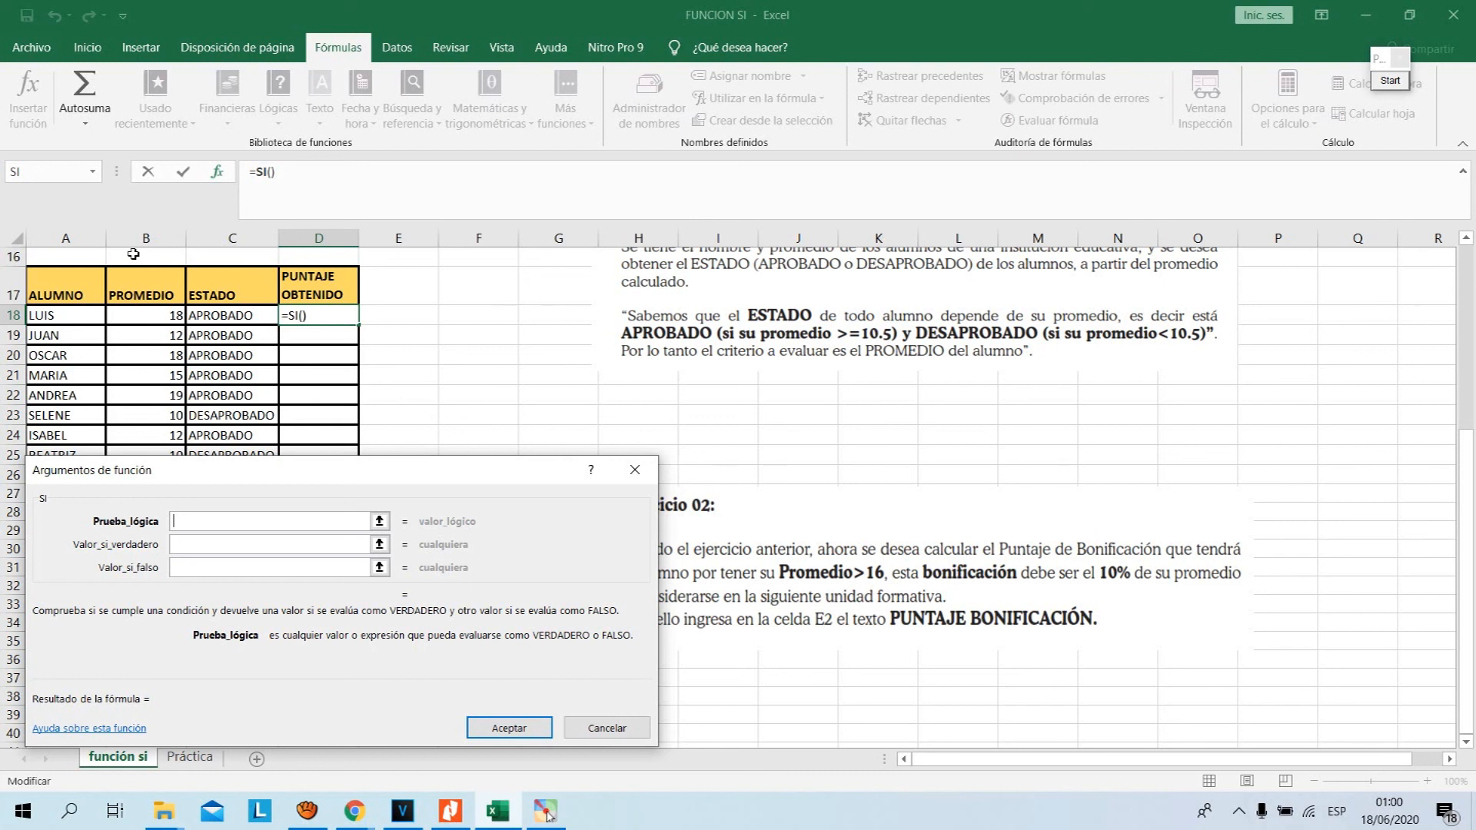
left_click(143, 315)
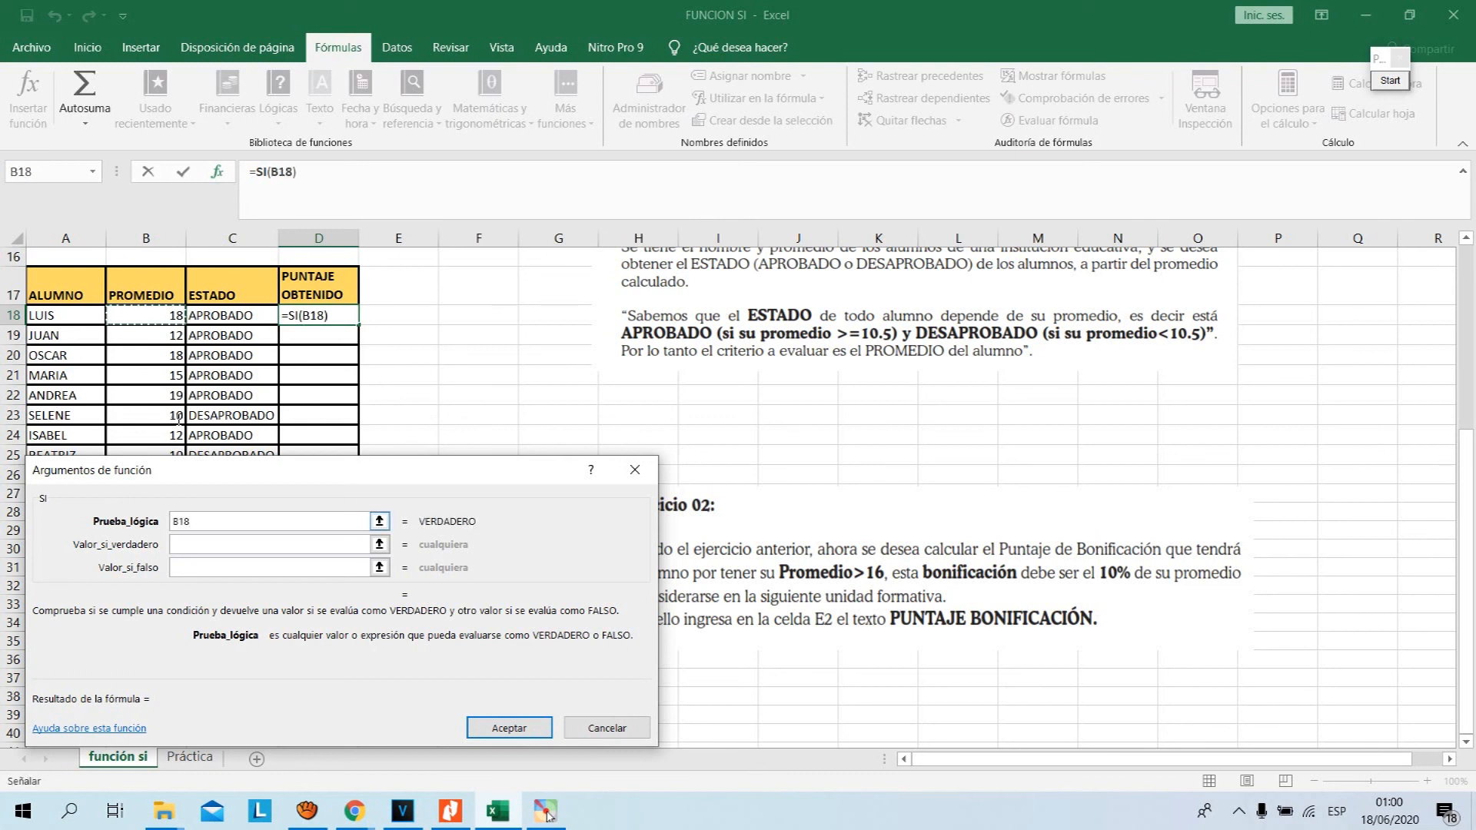
type(">")
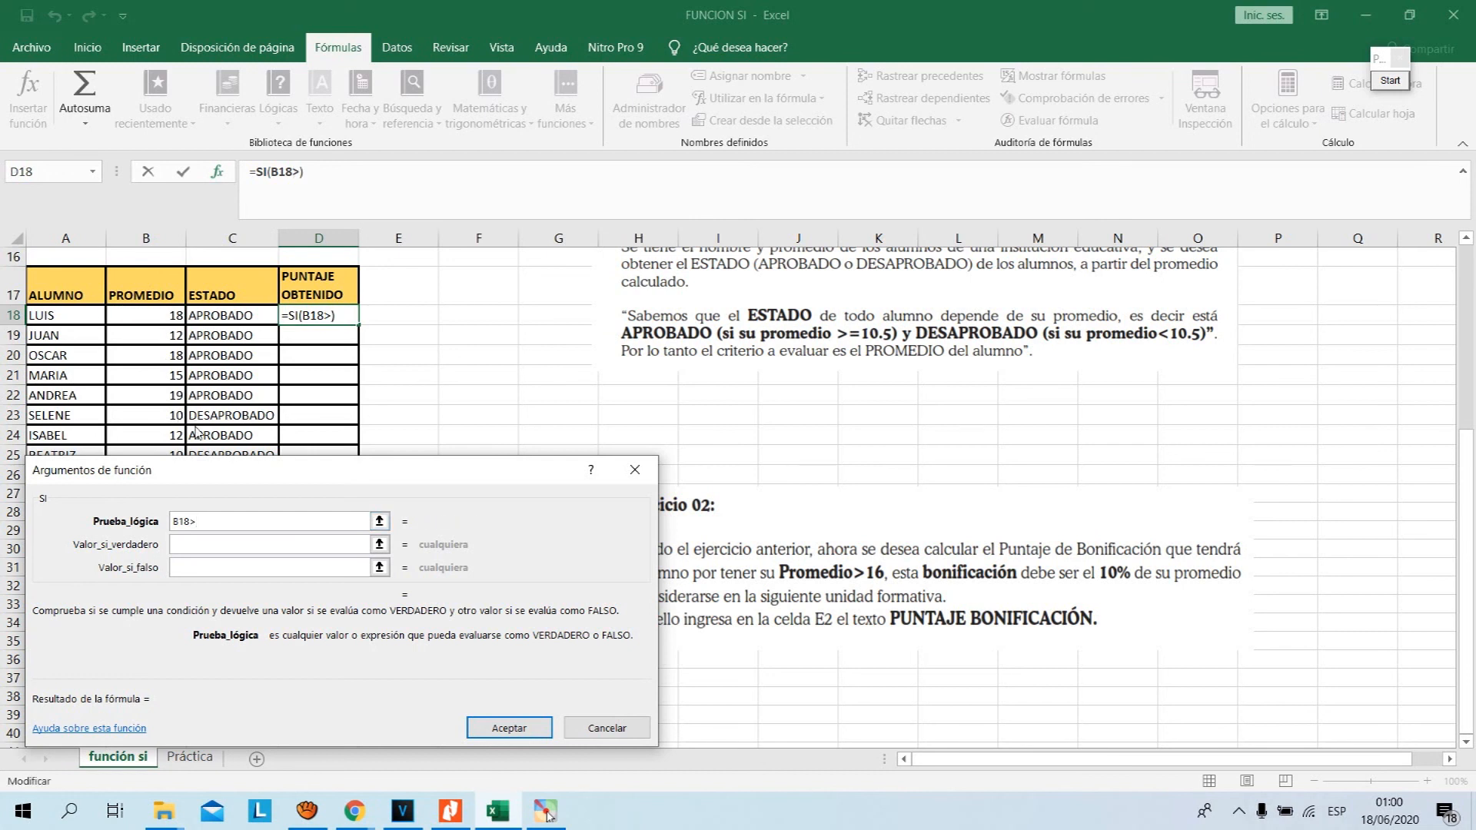
type("16")
key("Tab")
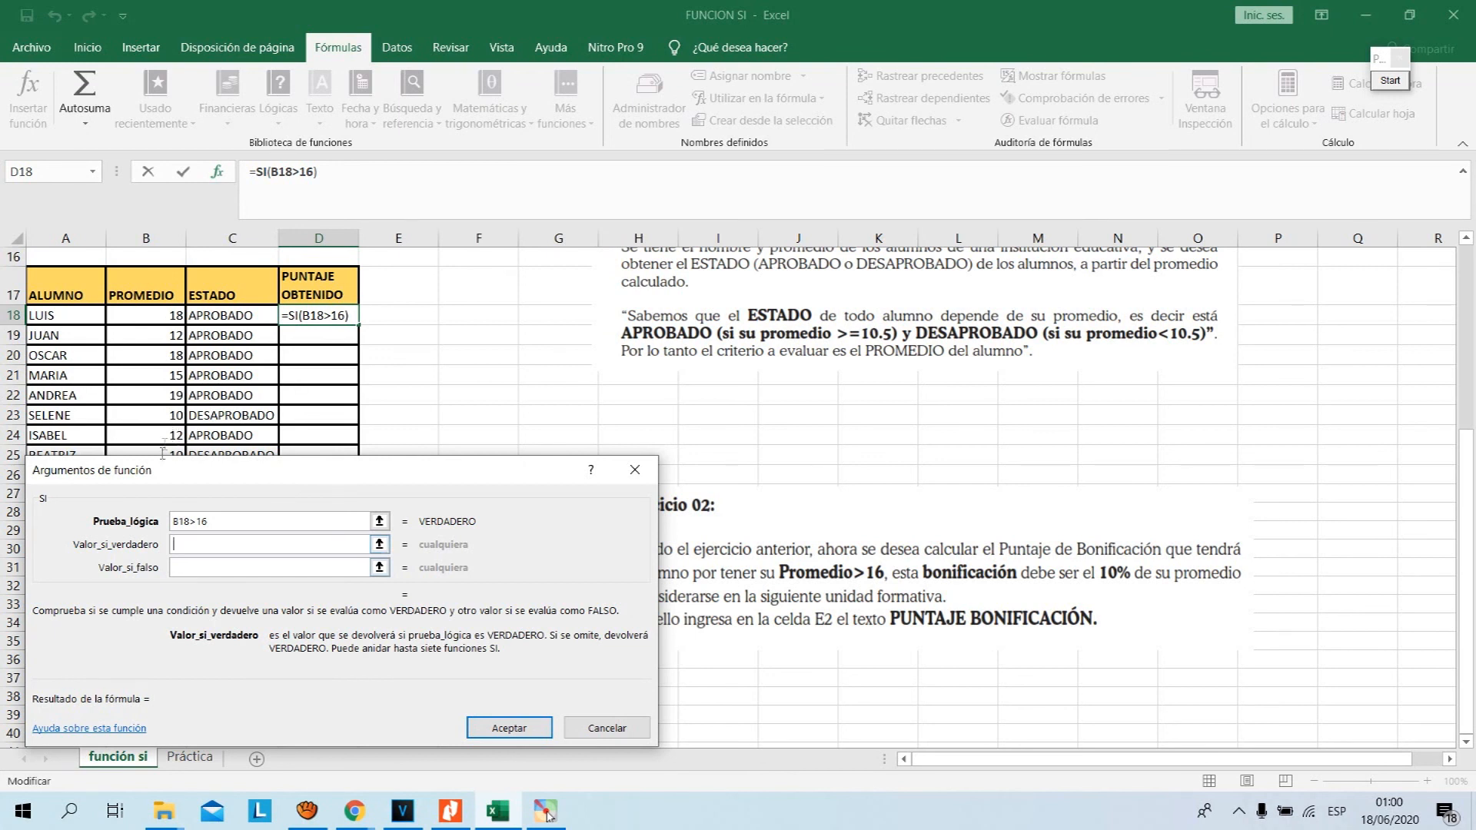
Set the SI function's Valor_si_verdadero argument for D18 to B18*10%.
key("Tab")
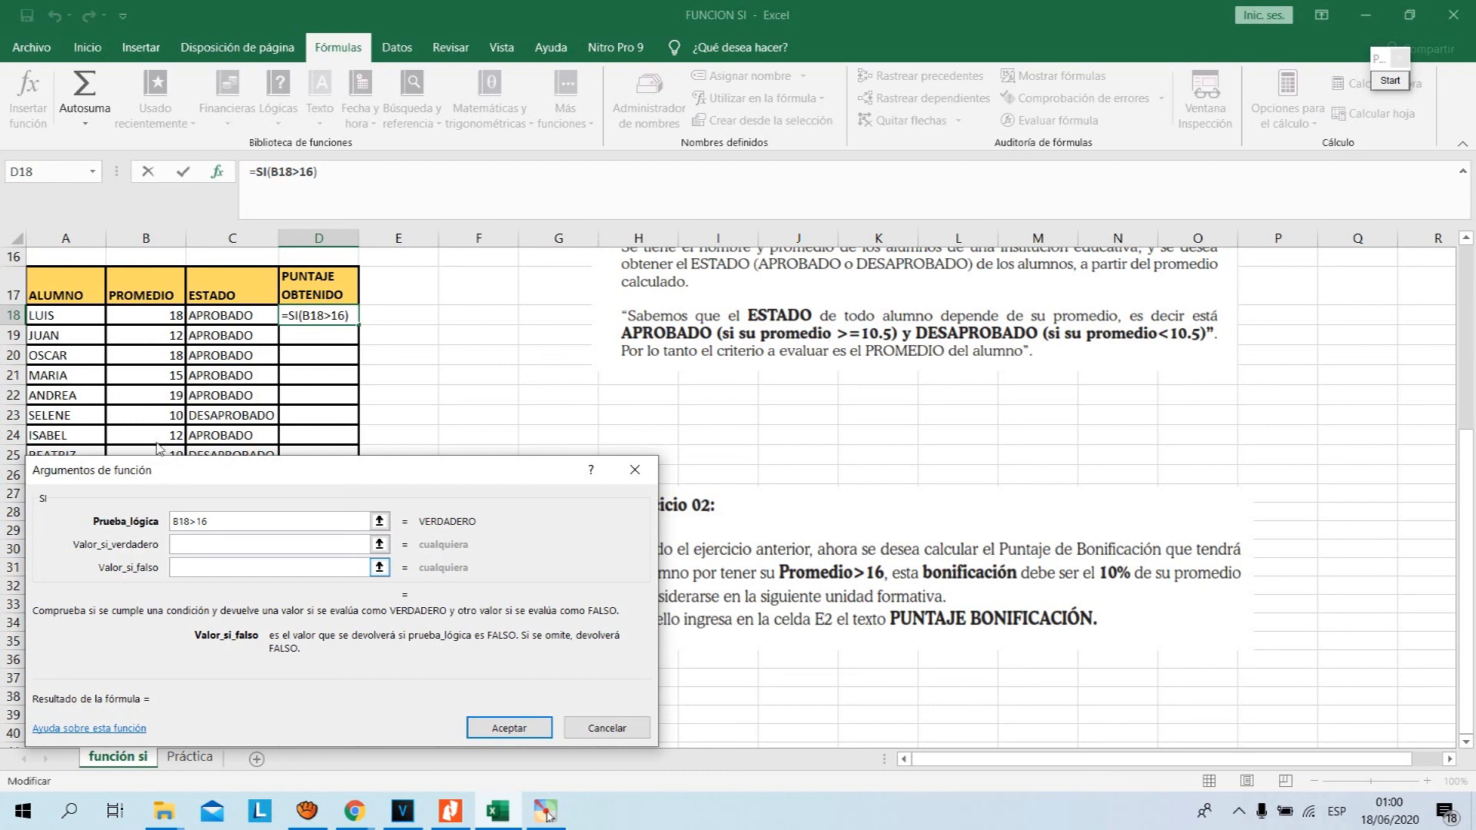
key("shift+Tab")
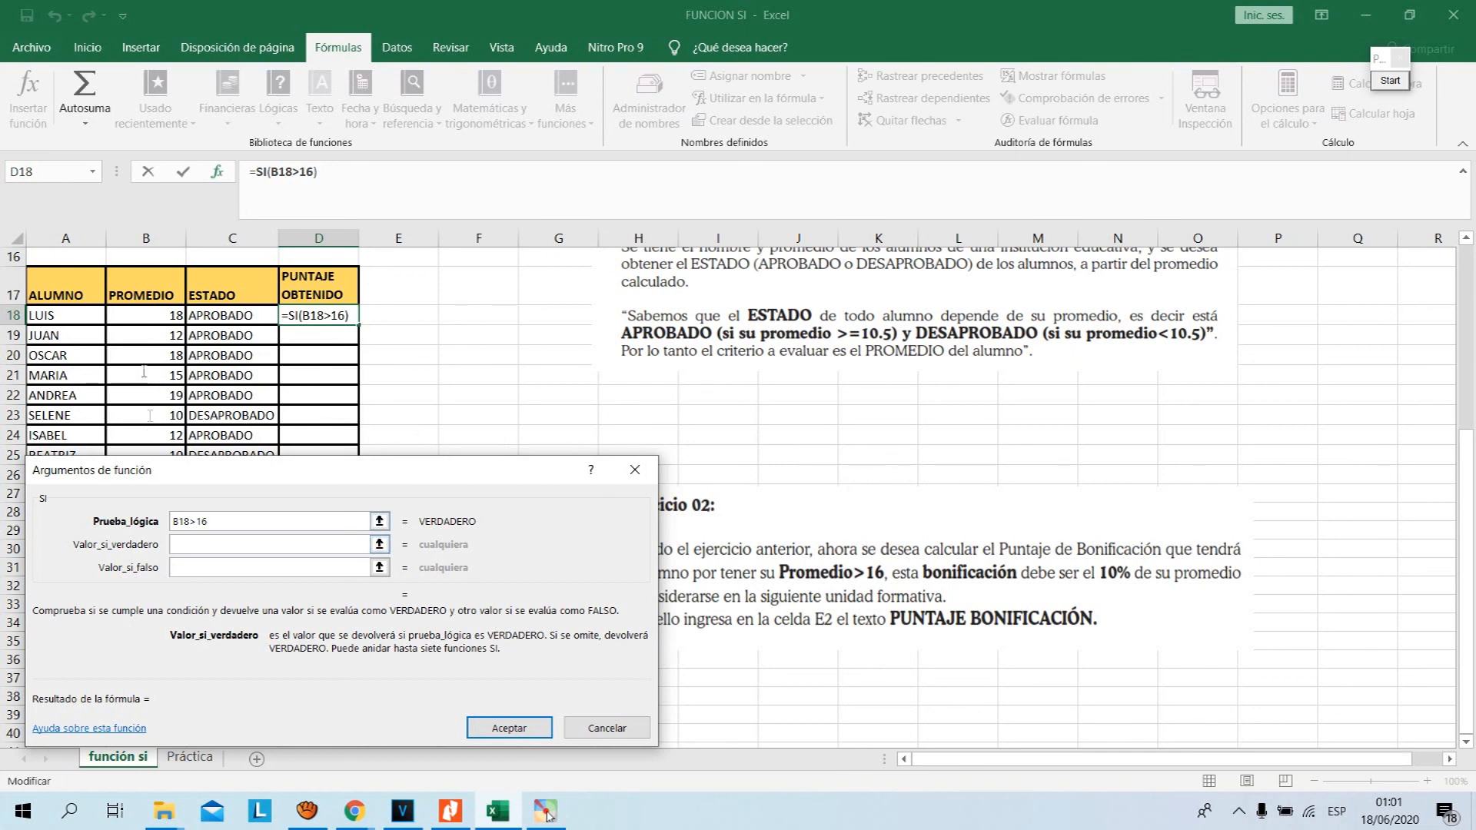
left_click(140, 315)
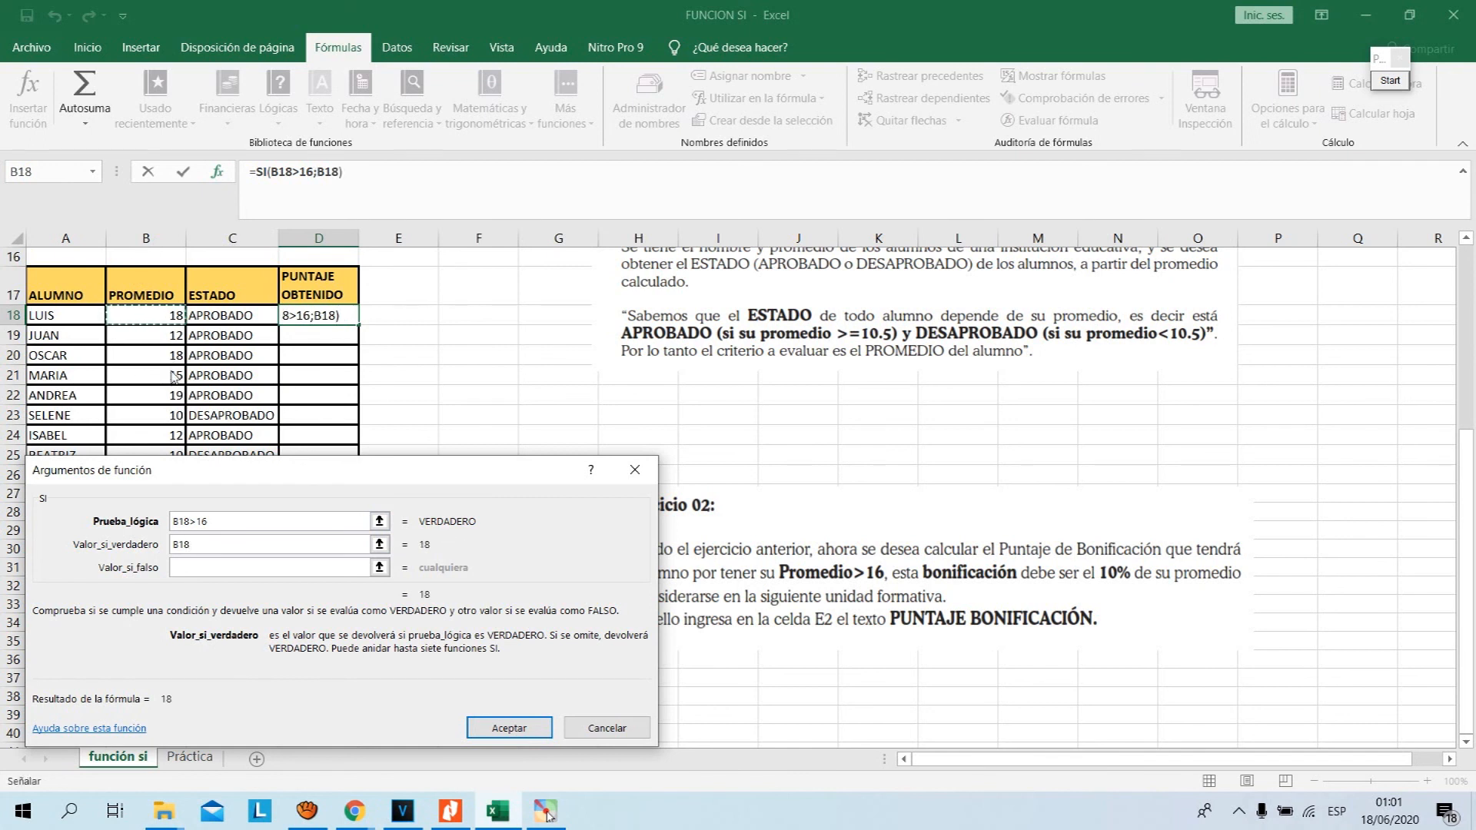
type("*1")
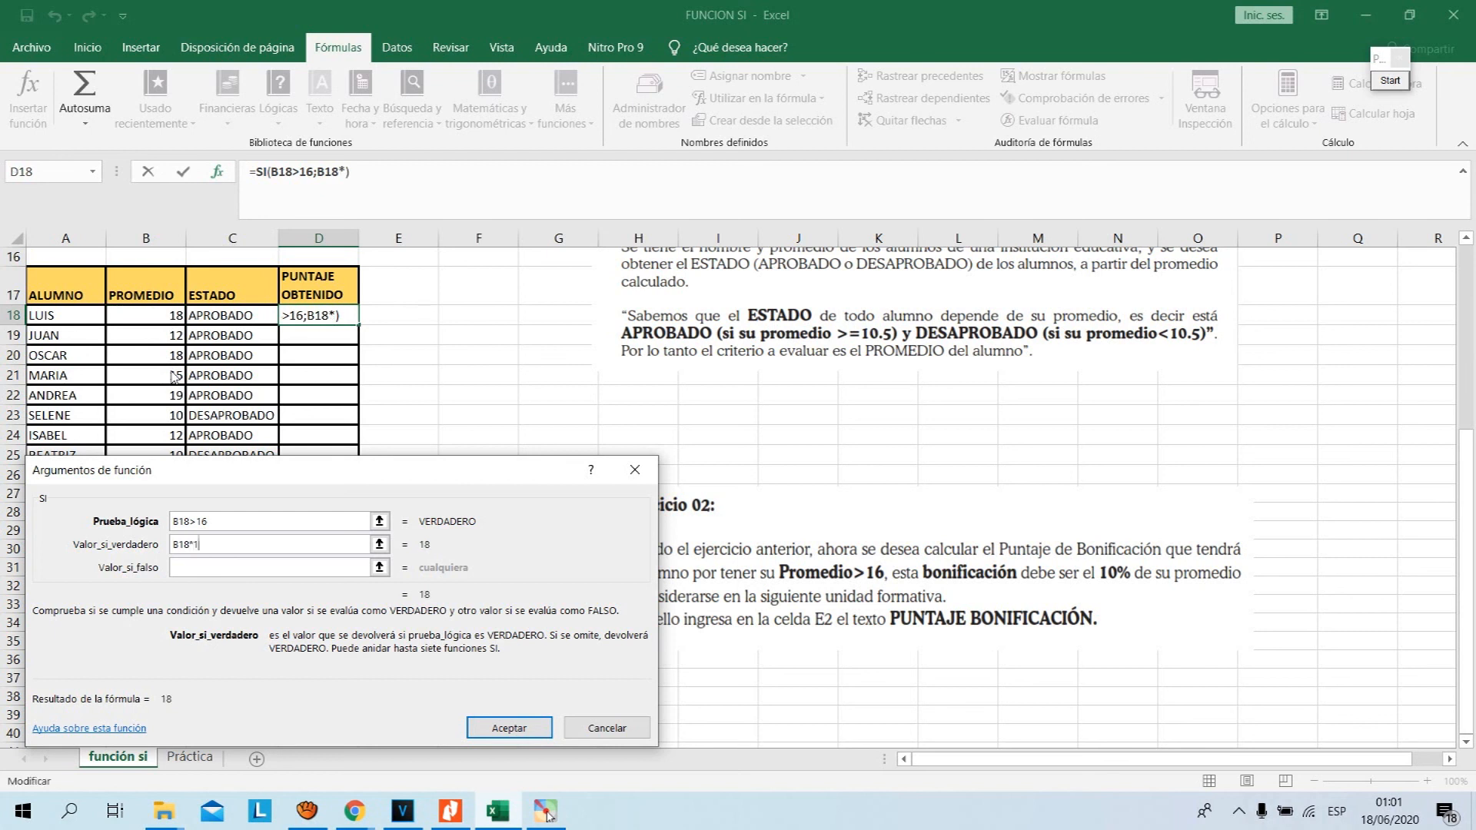
type("0%")
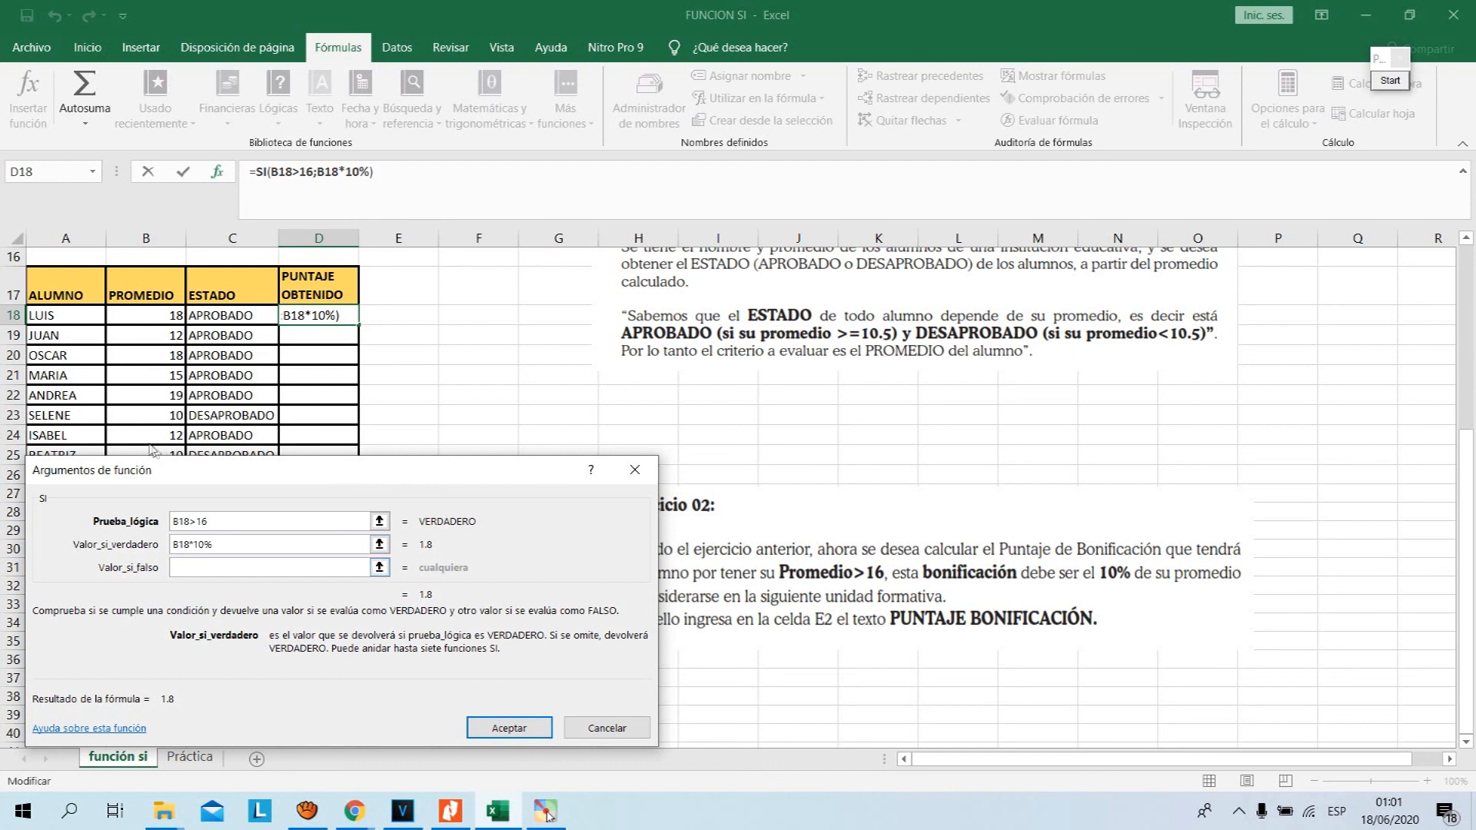
left_click_drag(189, 545, 173, 545)
left_click_drag(194, 544, 213, 544)
left_click_drag(234, 541, 171, 544)
left_click(222, 546)
Set Valor_si_falso to 0 and accept the SI function in D18.
key("Tab")
type("0")
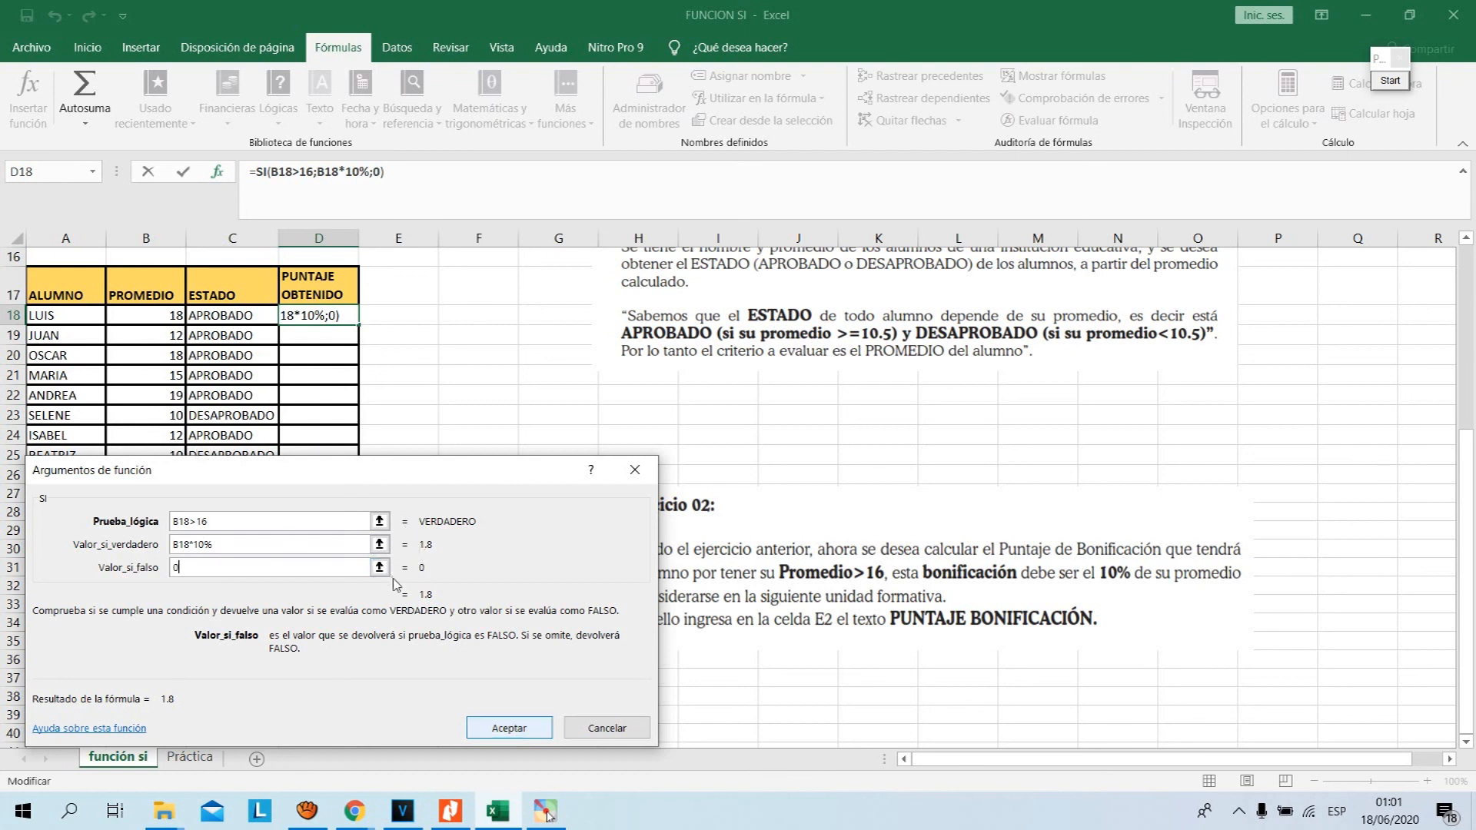
key("Return")
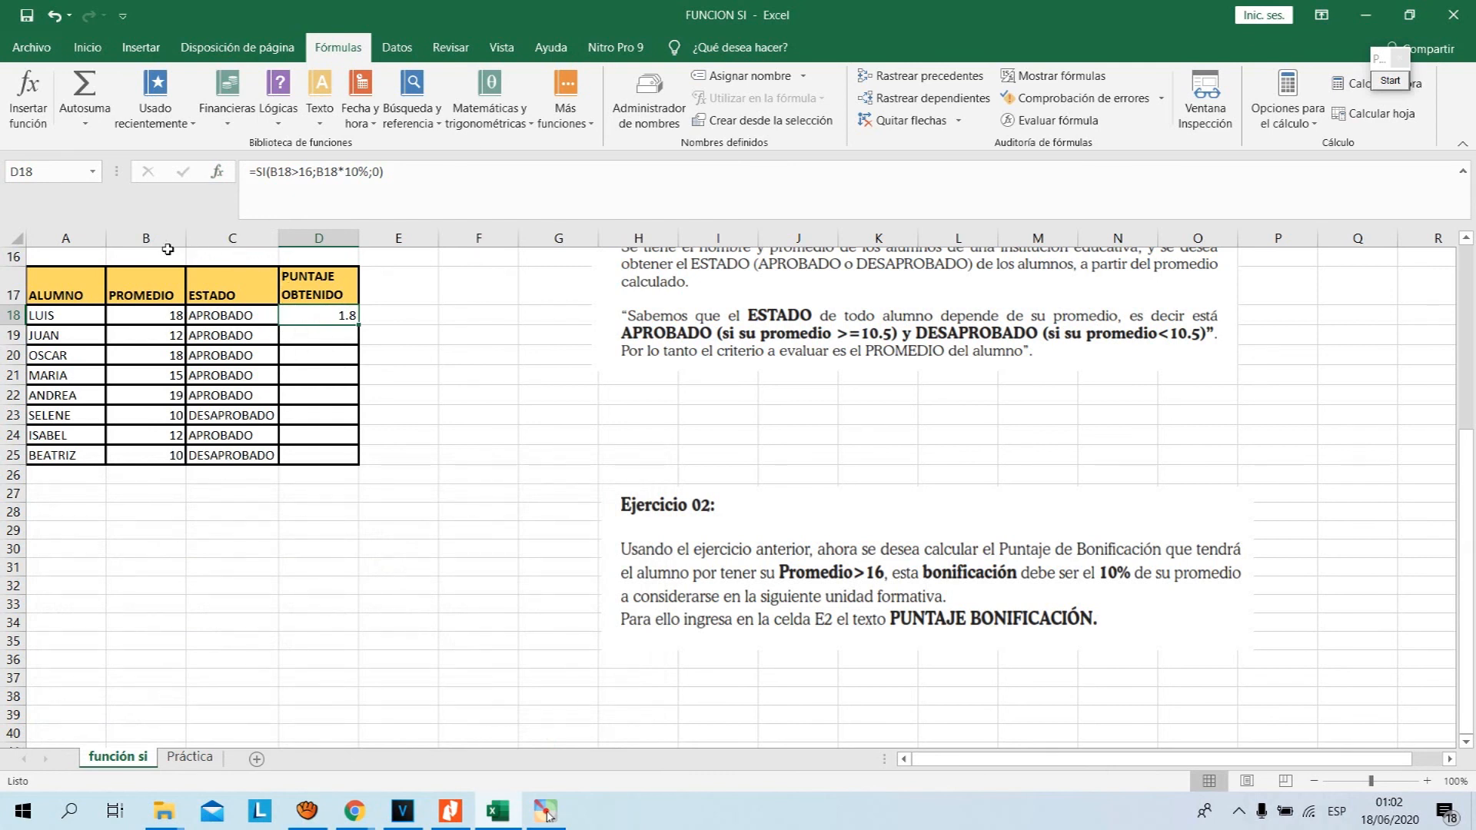
Compare the bonus in D18 with the average in B18 and fill the D18 formula down through D25.
key("Left")
key("Left")
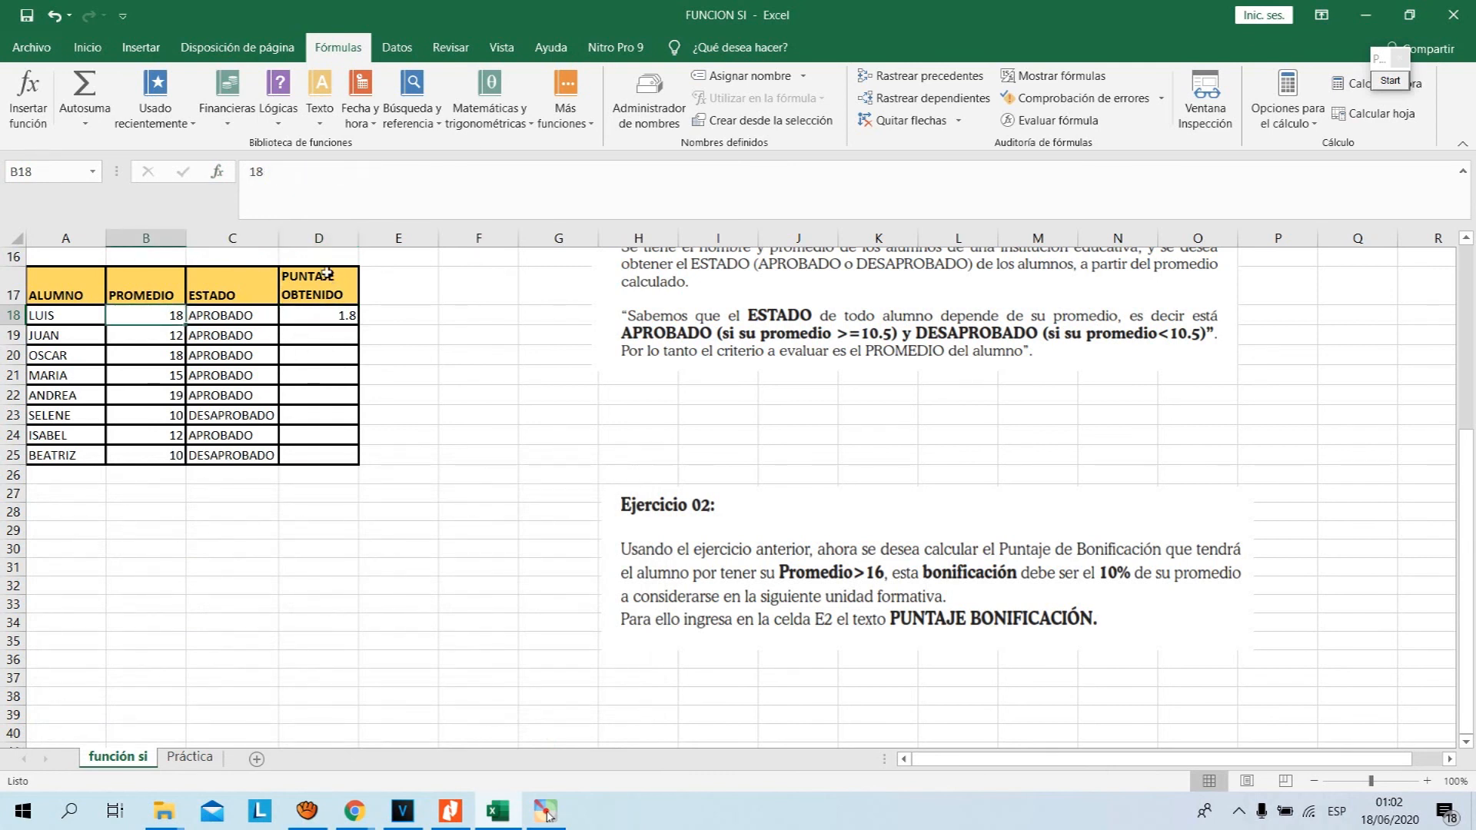
key("Right")
key("Right")
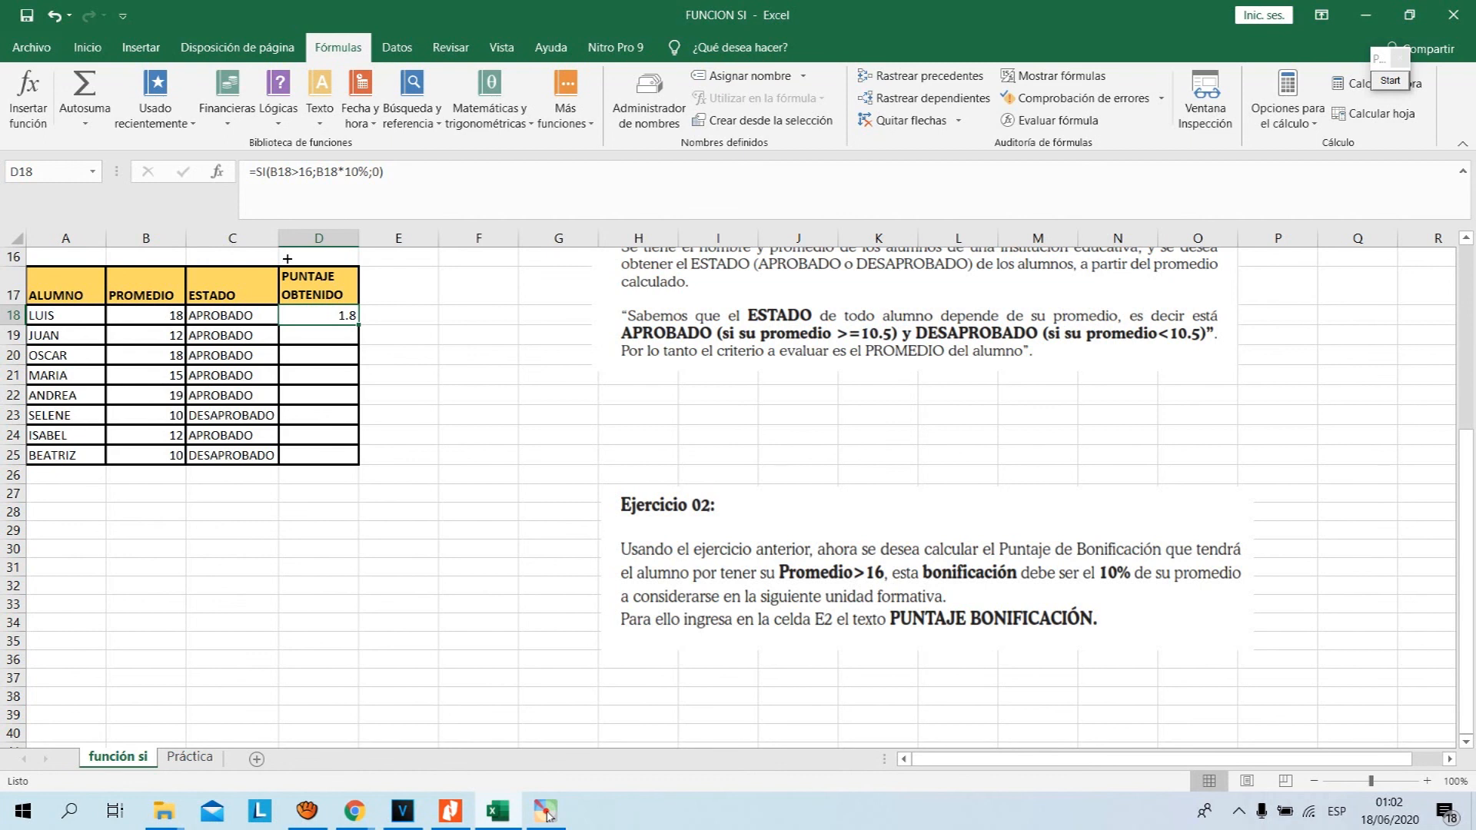
left_click_drag(358, 325, 354, 388)
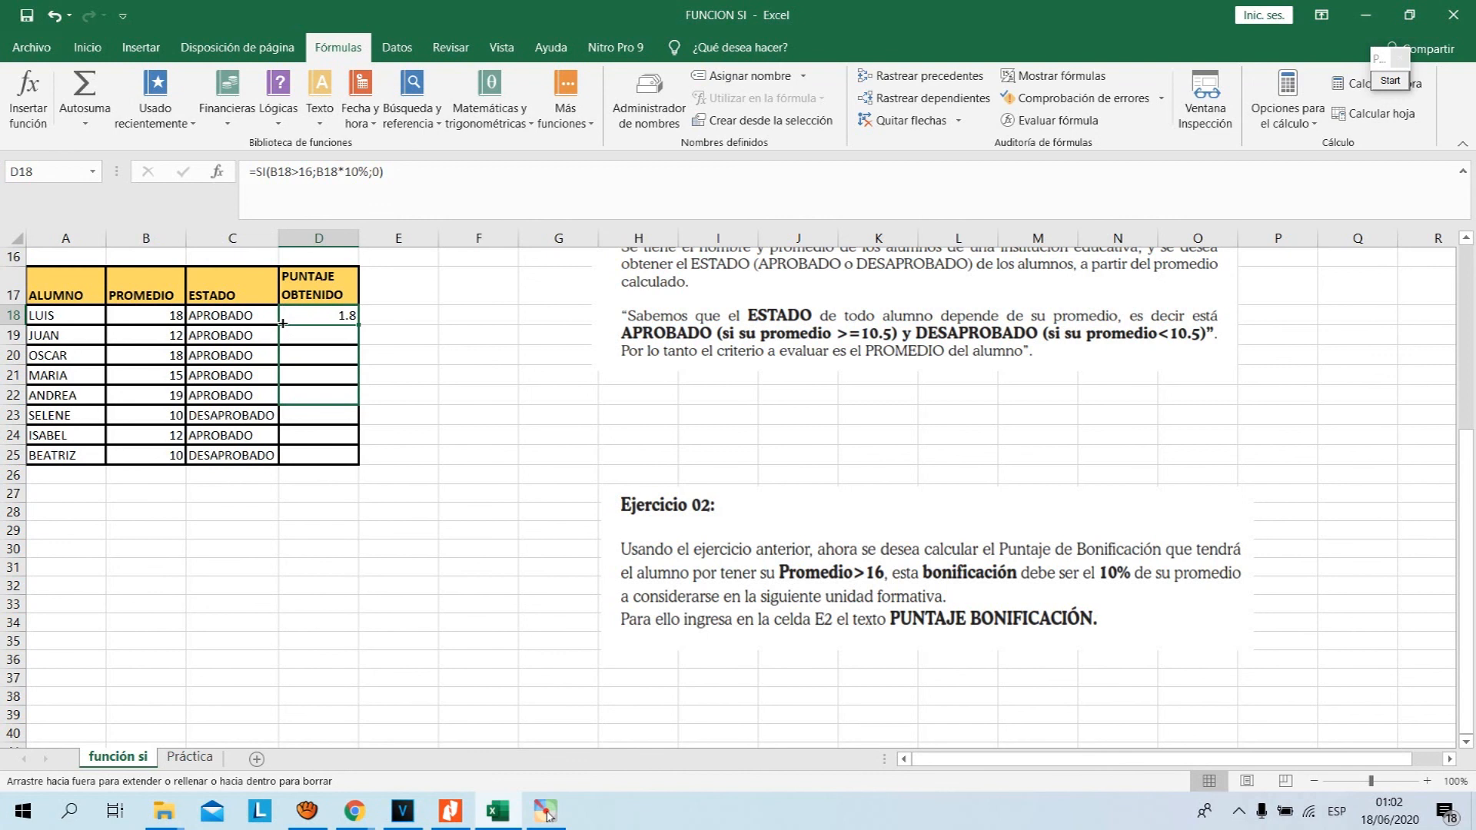
left_click_drag(282, 331, 283, 369)
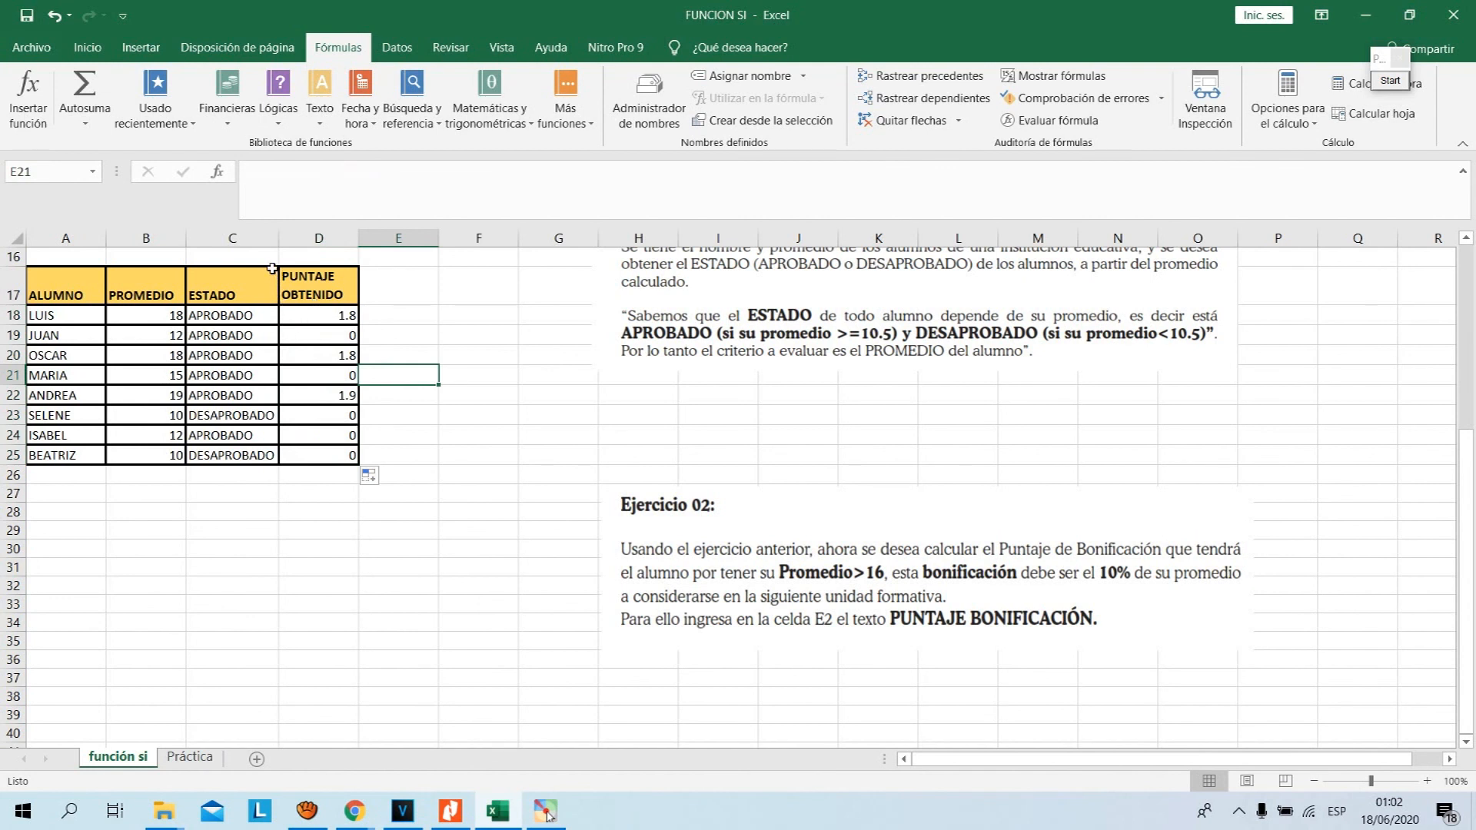
Review the copied SI formulas and their results in the PUNTAJE OBTENIDO column, from D18 to D25.
key("Left")
key("Up")
key("Up")
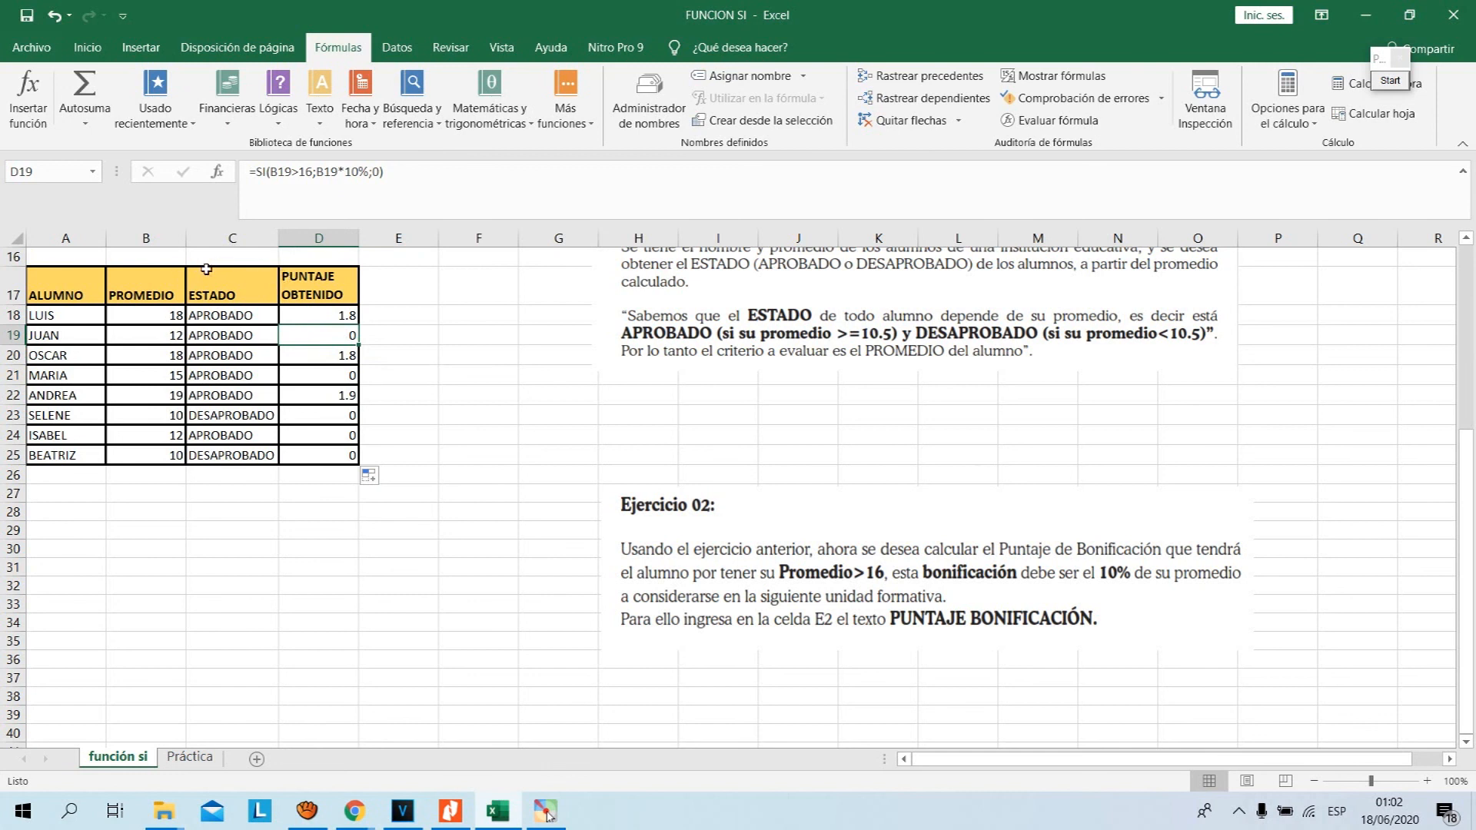
key("Down")
key("Down")
key("Down")
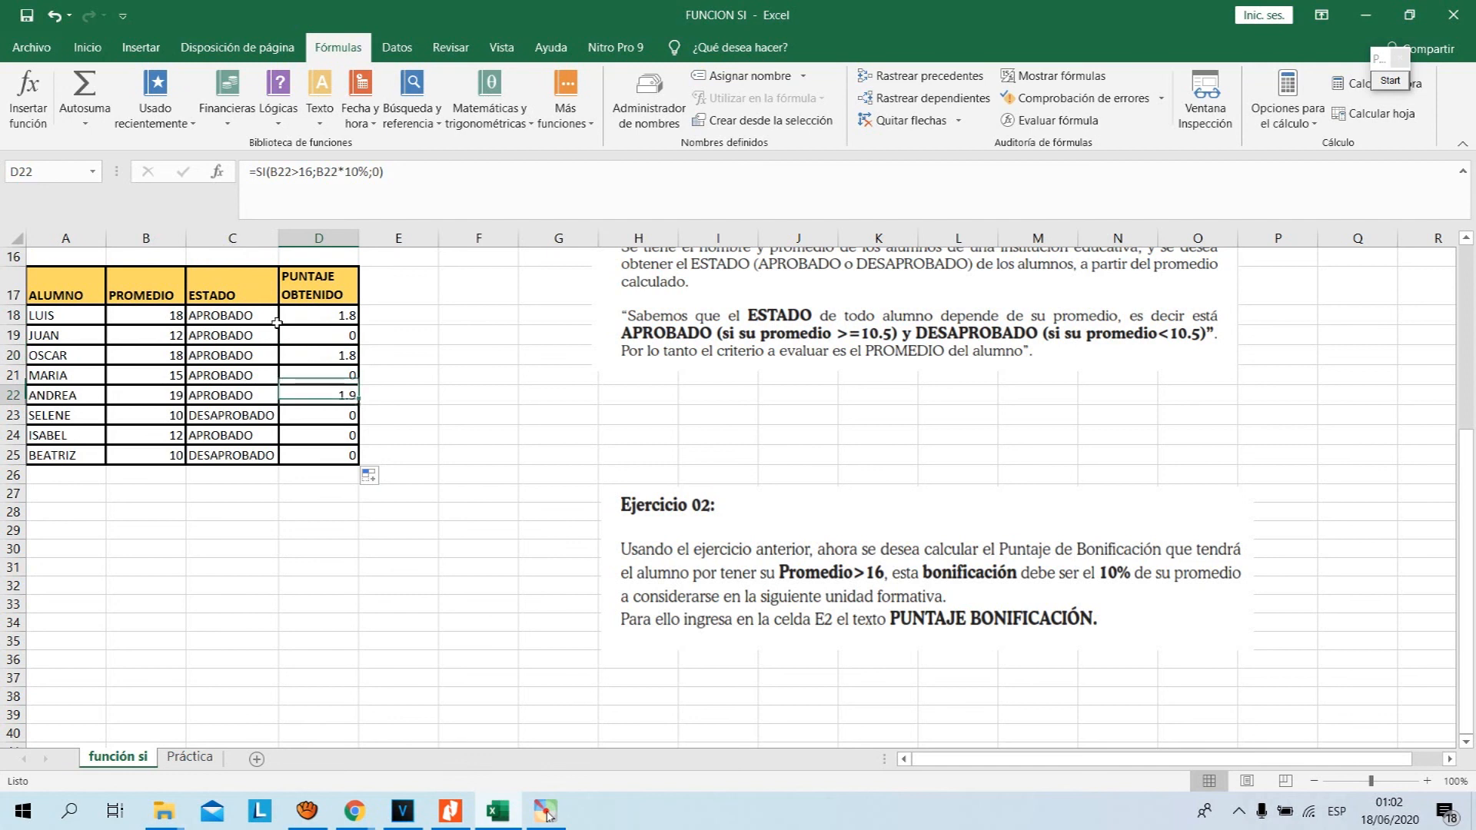
key("Down")
key("Down")
key("Down")
key("Up")
key("Up")
key("Up")
key("Up")
key("Up")
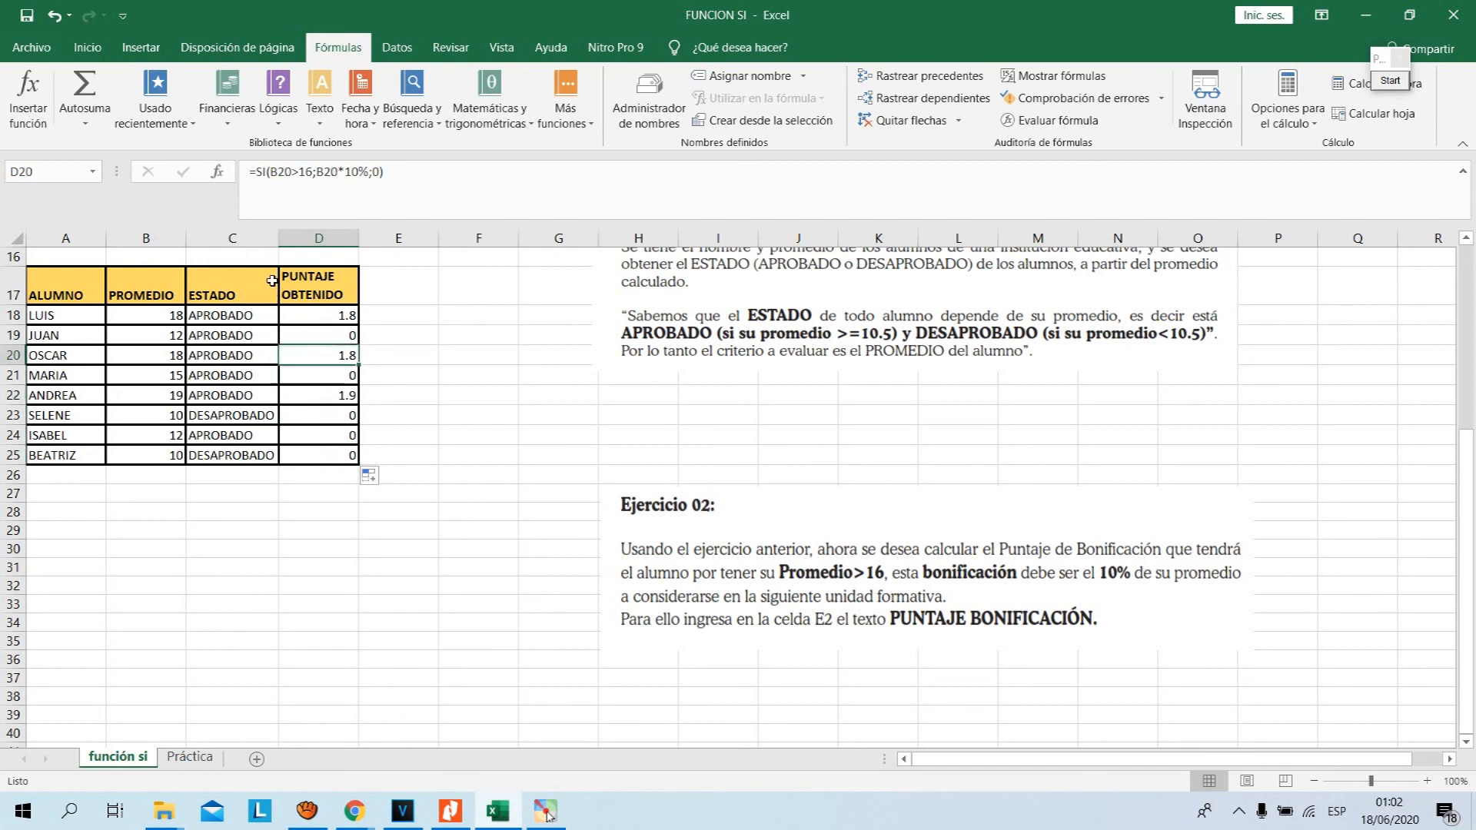
key("Up")
key("Up")
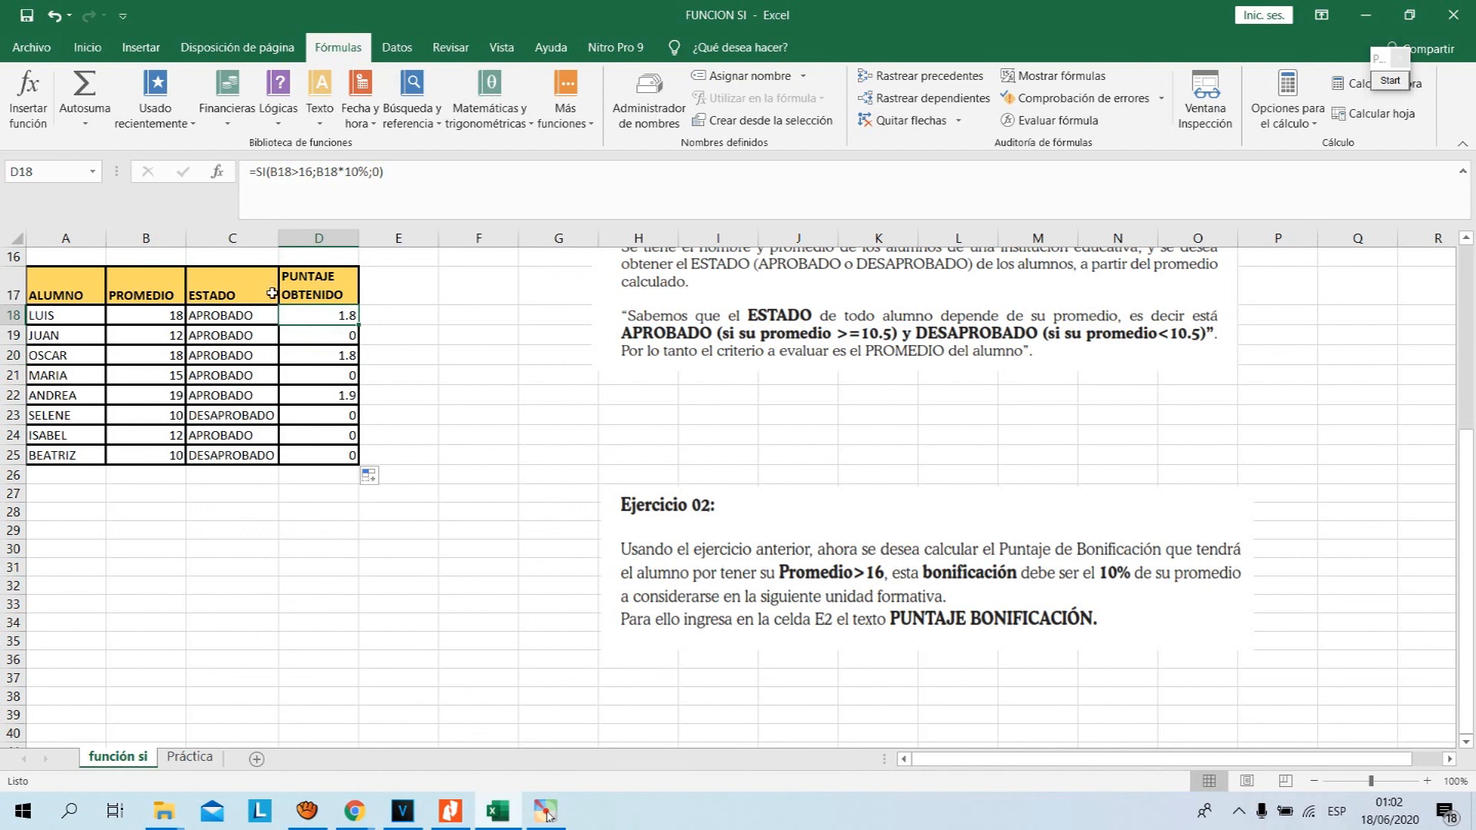